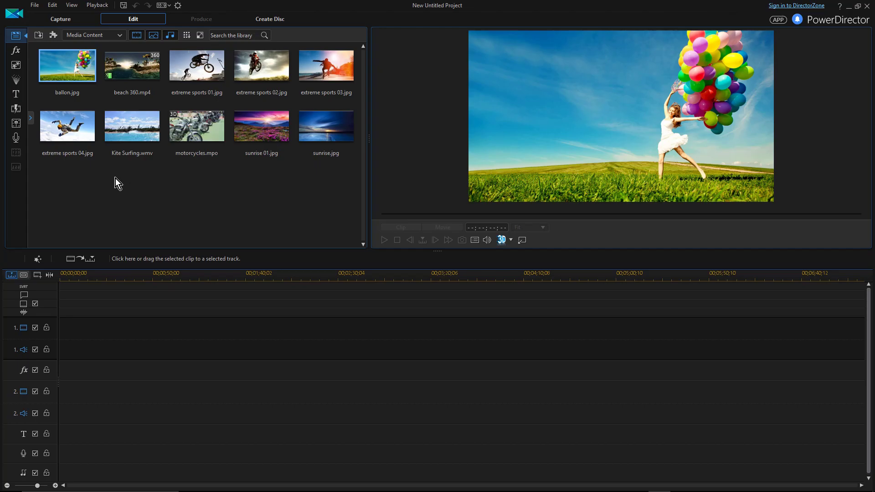
pyautogui.rightClick(94, 173)
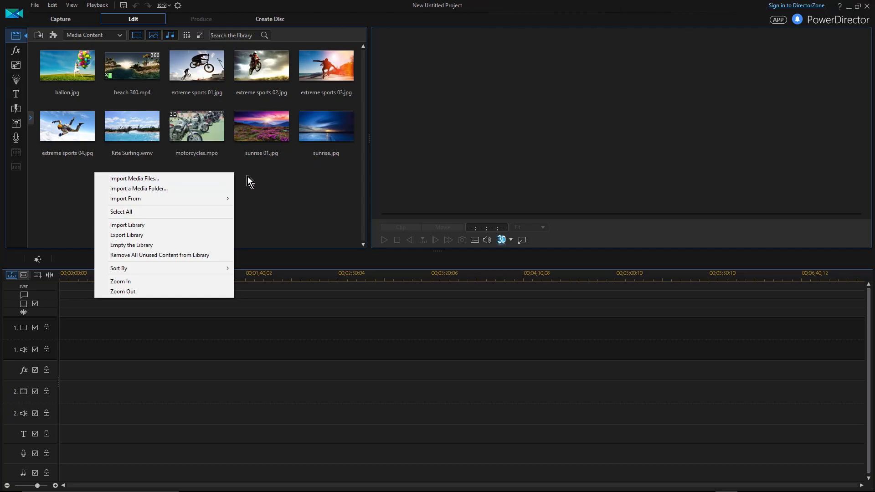
pyautogui.rightClick(263, 201)
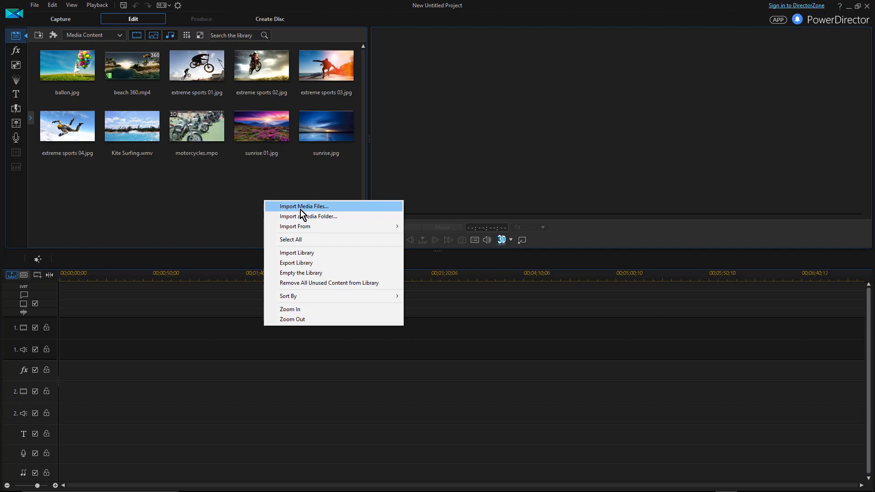
pyautogui.click(91, 182)
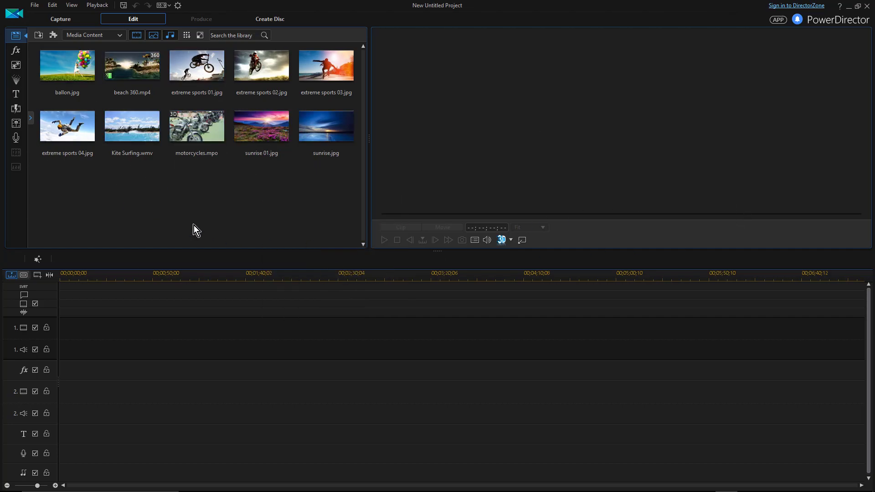
# Import the green-screen clip DSC_0043.MOV from the Desktop into the media library.
pyautogui.rightClick(128, 194)
pyautogui.click(211, 204)
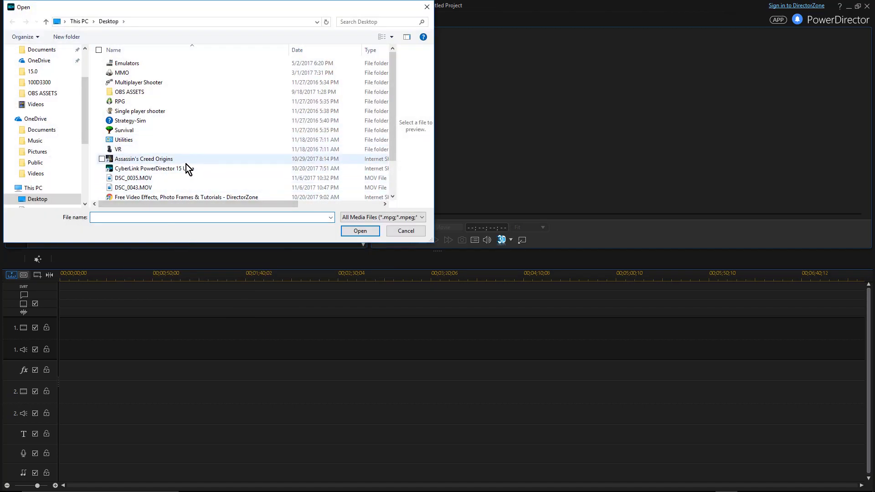
pyautogui.scroll(-2, 186, 164)
pyautogui.click(142, 138)
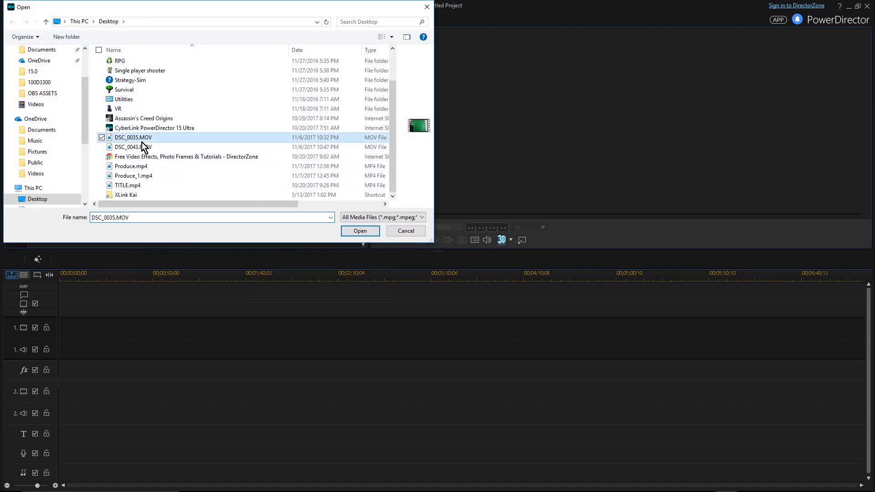
pyautogui.click(141, 146)
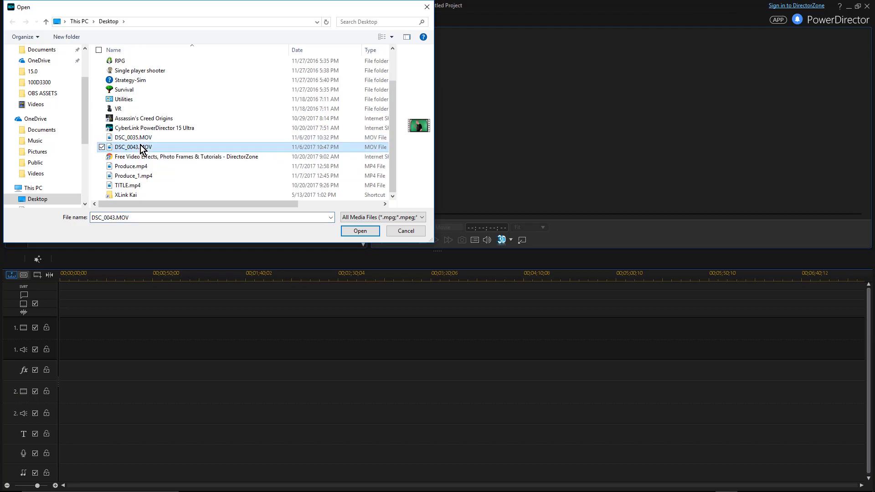
pyautogui.doubleClick(142, 150)
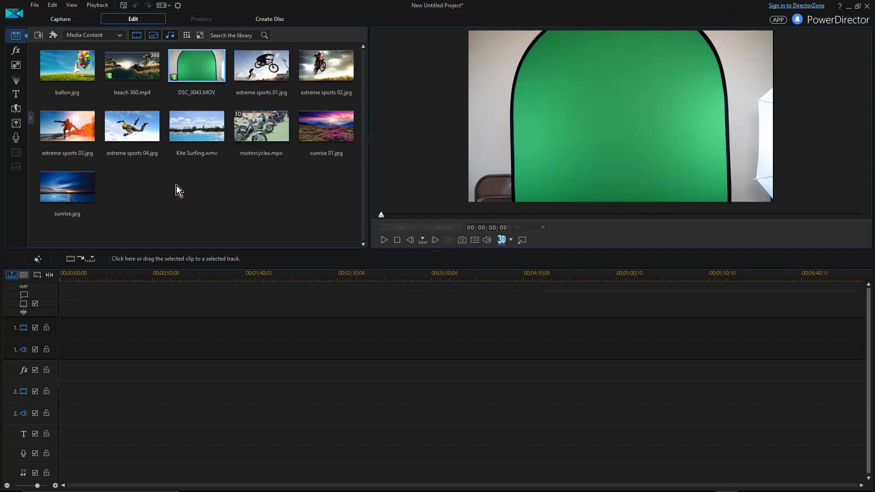
pyautogui.rightClick(165, 191)
pyautogui.click(187, 196)
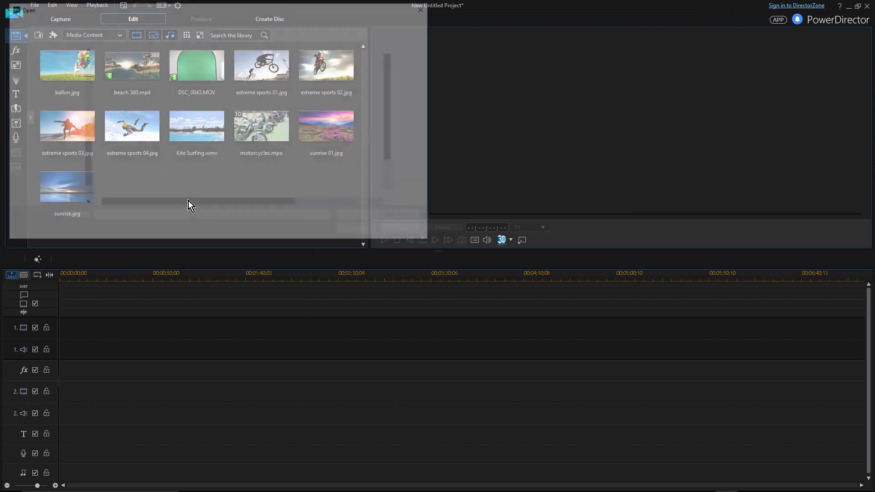
pyautogui.click(53, 105)
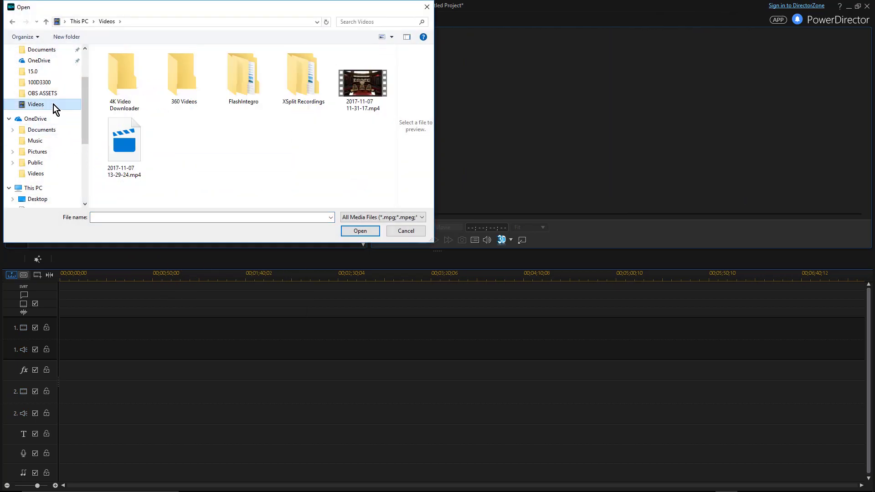
pyautogui.doubleClick(371, 85)
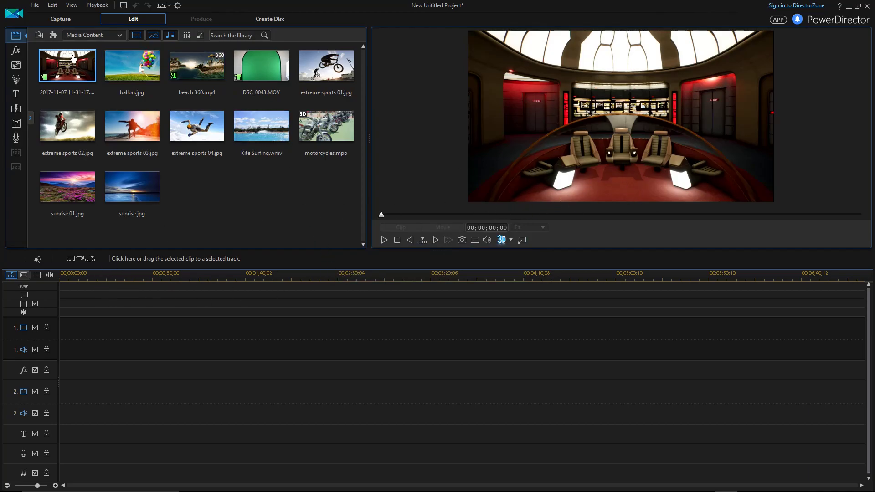
pyautogui.moveTo(72, 63)
pyautogui.mouseDown()
pyautogui.moveTo(105, 244)
pyautogui.moveTo(97, 346)
pyautogui.moveTo(63, 347)
pyautogui.mouseUp()
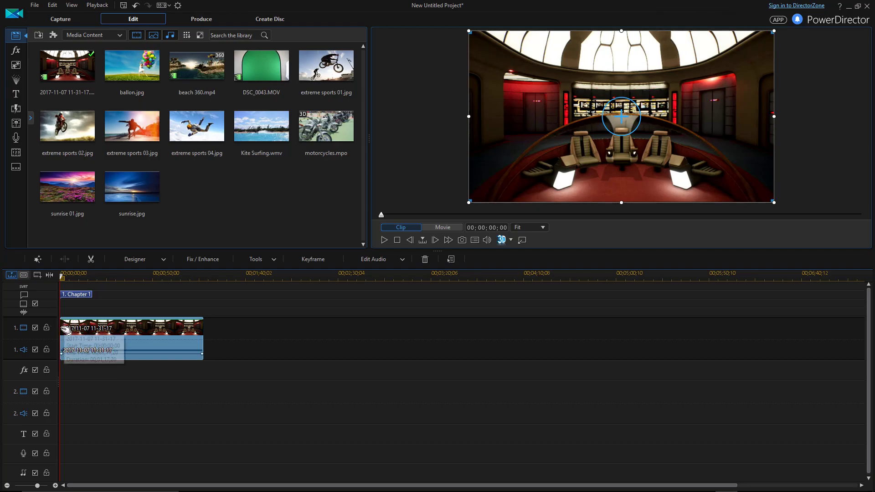
# Trim the start of the background clip on track 1 to 00;00;12;09 and move the clip back to the timeline's beginning.
pyautogui.click(68, 278)
pyautogui.moveTo(71, 283); pyautogui.dragTo(86, 288)
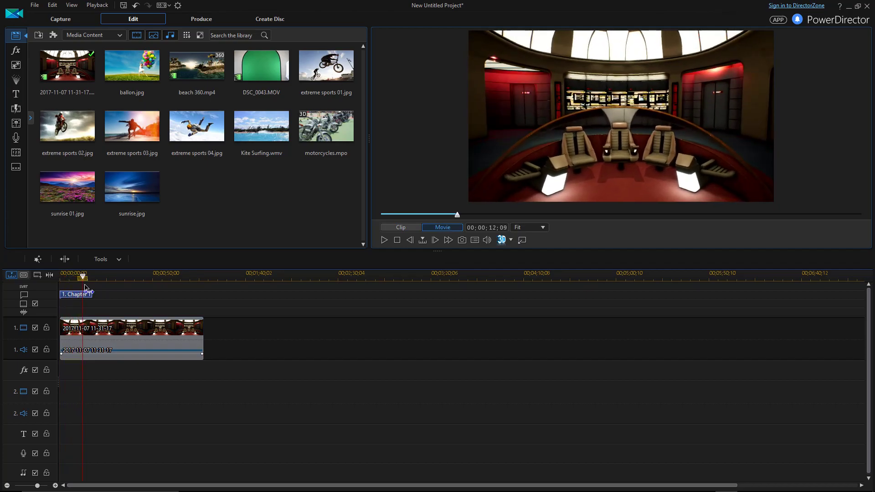
pyautogui.click(65, 332)
pyautogui.moveTo(61, 328); pyautogui.dragTo(84, 335)
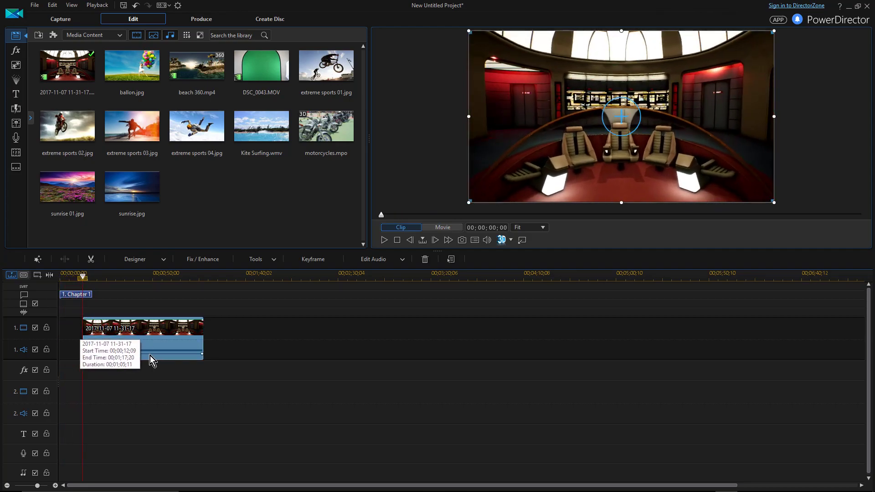
pyautogui.moveTo(154, 330); pyautogui.dragTo(131, 329)
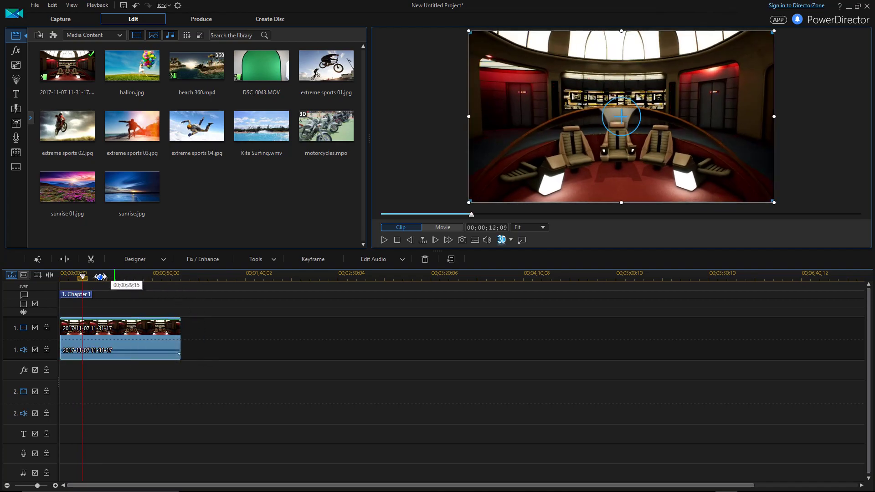
# With video track 1 hidden, place DSC_0043.MOV at the start of video track 2 and move the playhead to 00;00;43;23.
pyautogui.click(35, 327)
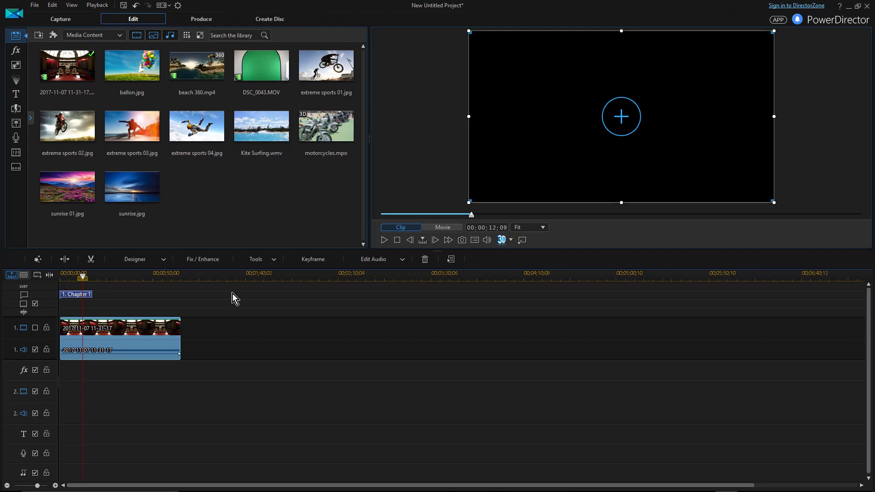
pyautogui.moveTo(274, 65); pyautogui.dragTo(61, 397)
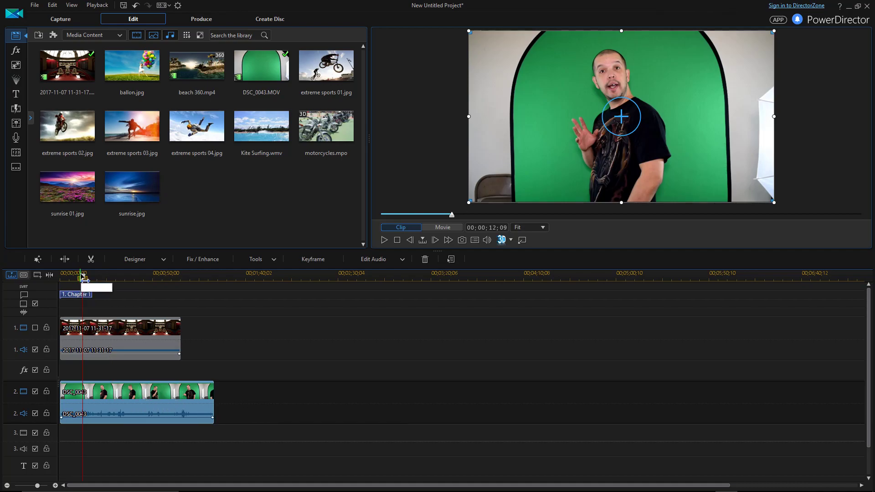
pyautogui.moveTo(83, 276); pyautogui.dragTo(143, 308)
pyautogui.click(146, 403)
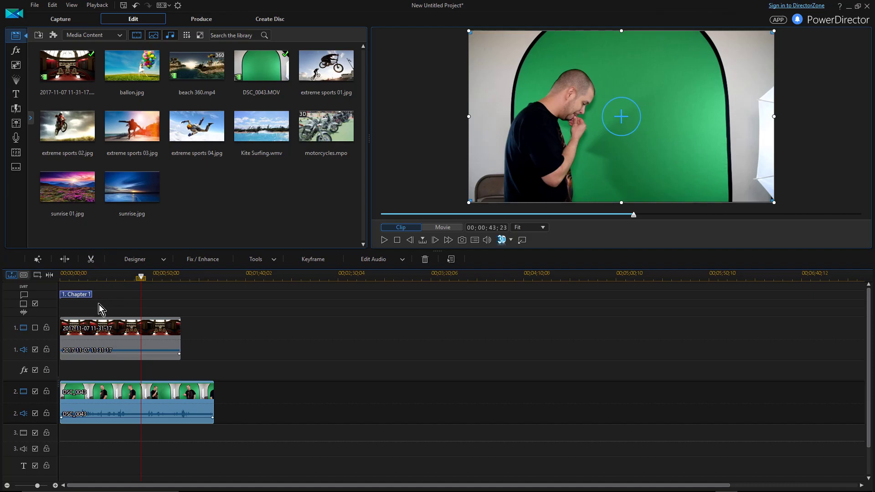
pyautogui.moveTo(456, 264); pyautogui.dragTo(313, 264)
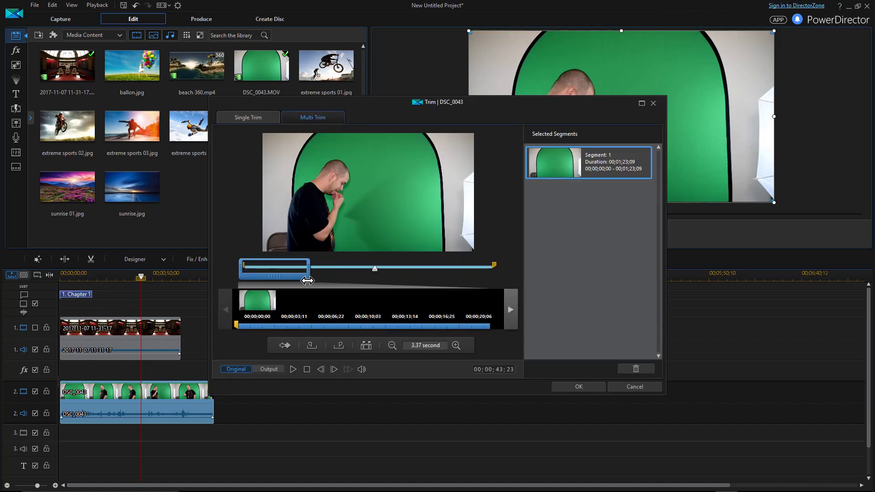
pyautogui.click(242, 268)
pyautogui.moveTo(241, 267); pyautogui.dragTo(240, 265)
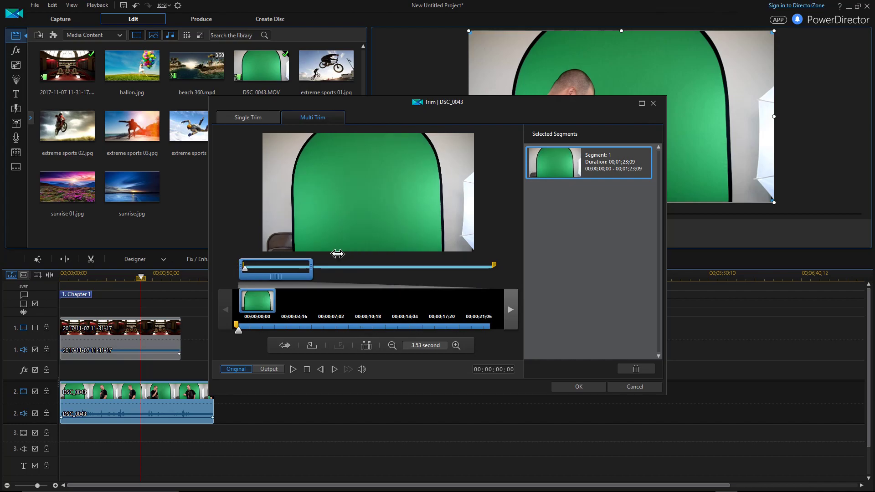
pyautogui.click(653, 103)
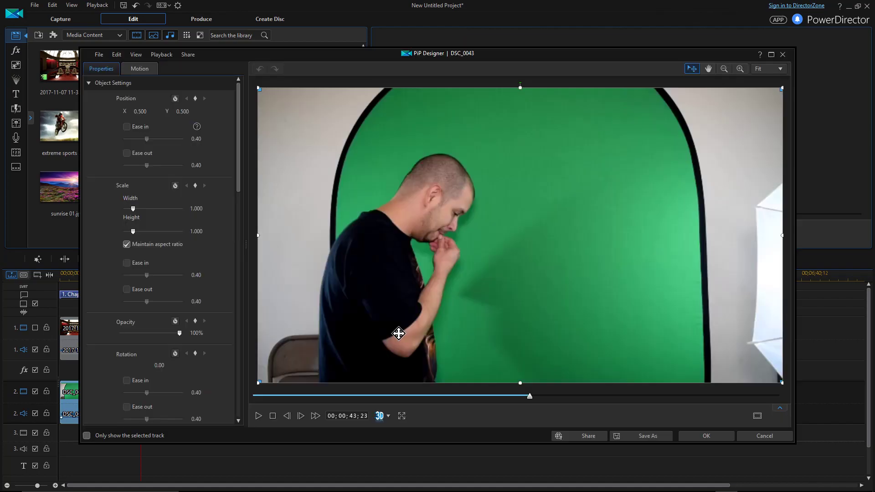
# Enable Chroma Key for DSC_0043 in the PiP Designer and sample the green backdrop as the key colour.
pyautogui.moveTo(239, 159); pyautogui.dragTo(239, 250)
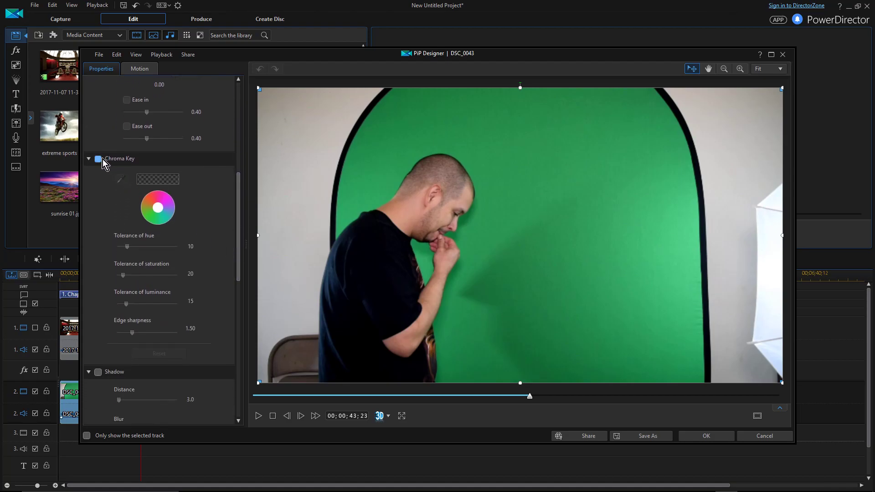
pyautogui.click(101, 160)
pyautogui.click(120, 179)
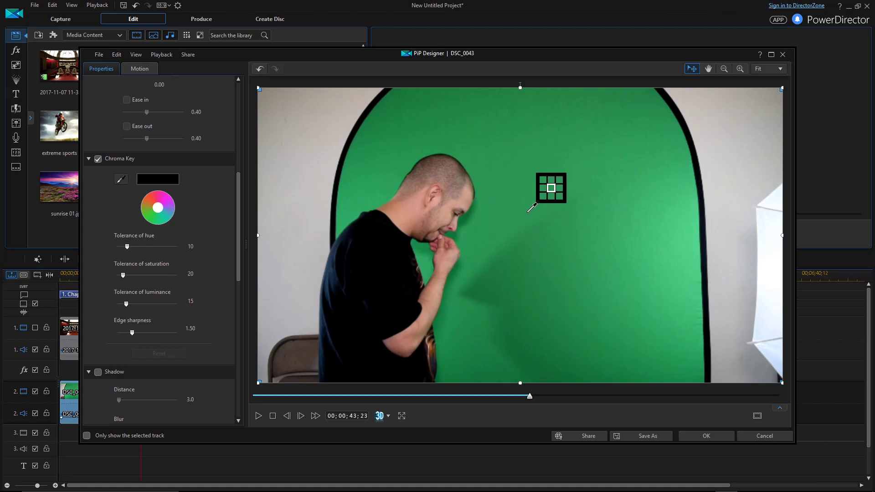
pyautogui.click(553, 217)
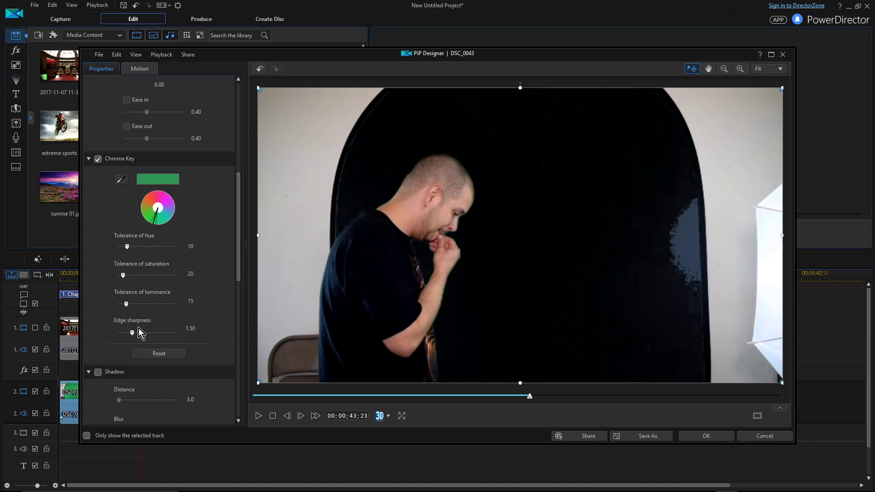
# Set the chroma key tolerances to hue 11, saturation 145 and luminance 61, with edge sharpness 6.00.
pyautogui.moveTo(127, 304); pyautogui.dragTo(180, 338)
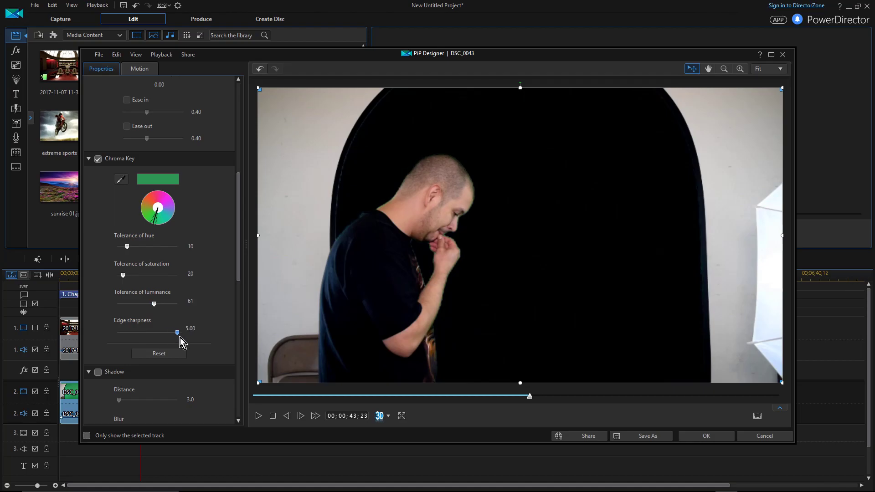
pyautogui.moveTo(123, 276); pyautogui.dragTo(174, 280)
pyautogui.moveTo(127, 246); pyautogui.dragTo(128, 267)
# Apply the chroma key after checking it on other frames, and make video track 1 visible again.
pyautogui.moveTo(528, 397); pyautogui.dragTo(444, 404)
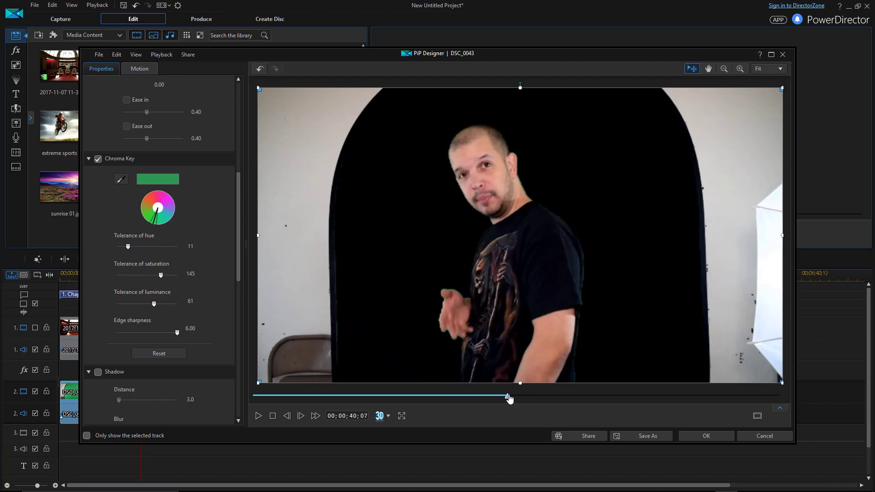
pyautogui.click(594, 396)
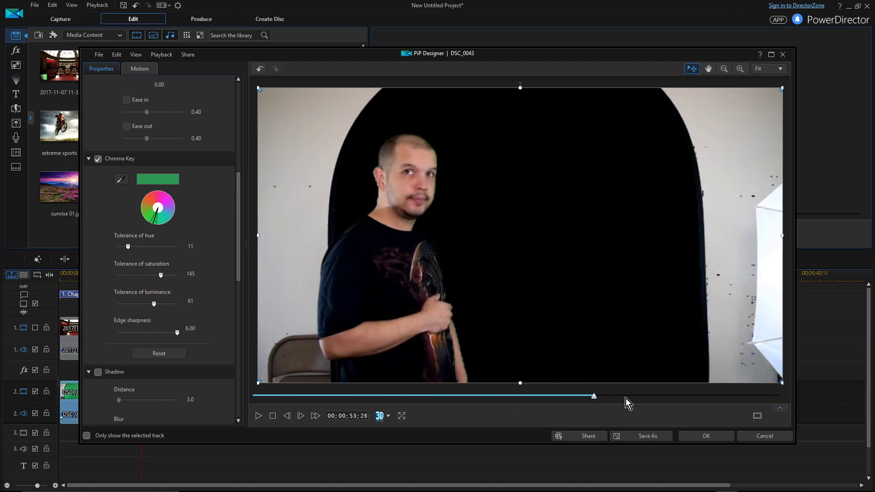
pyautogui.click(709, 439)
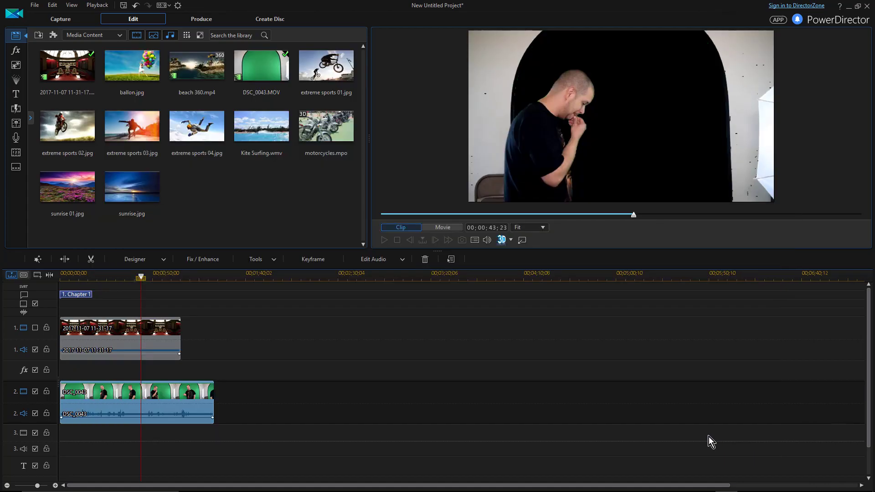
pyautogui.click(35, 328)
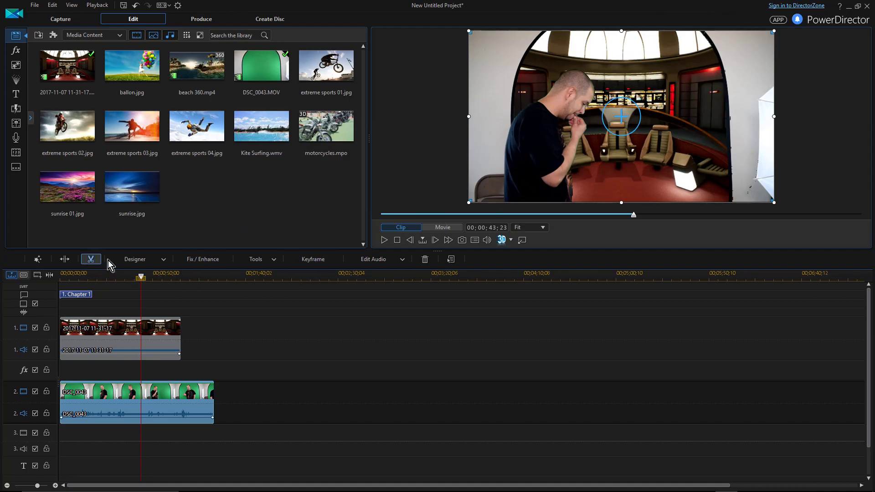
pyautogui.click(141, 260)
pyautogui.click(155, 288)
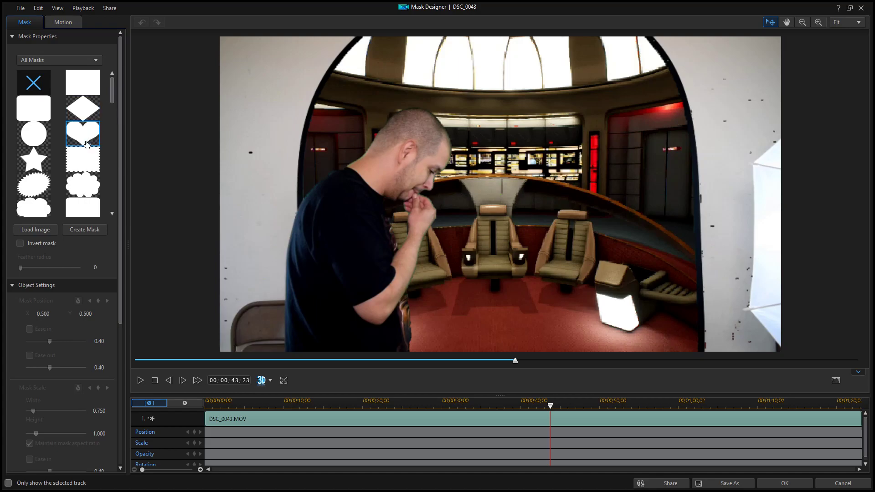
pyautogui.moveTo(114, 90); pyautogui.dragTo(113, 210)
pyautogui.click(46, 234)
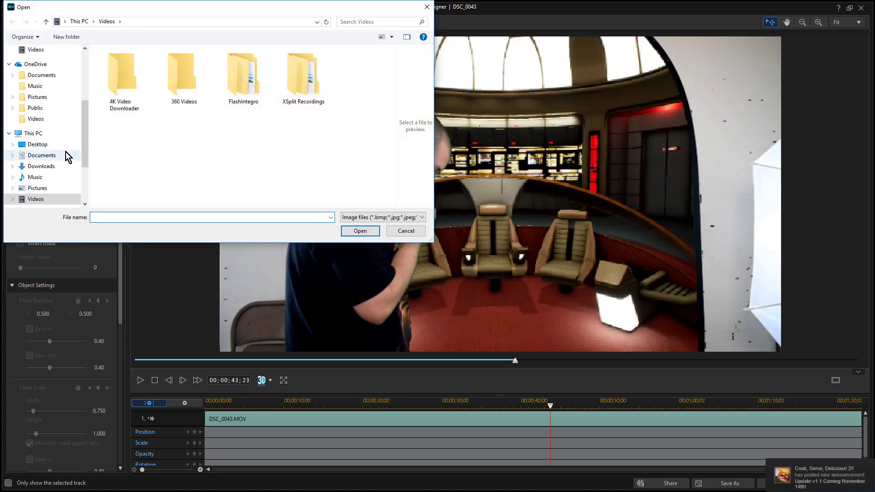
pyautogui.scroll(3, 64, 163)
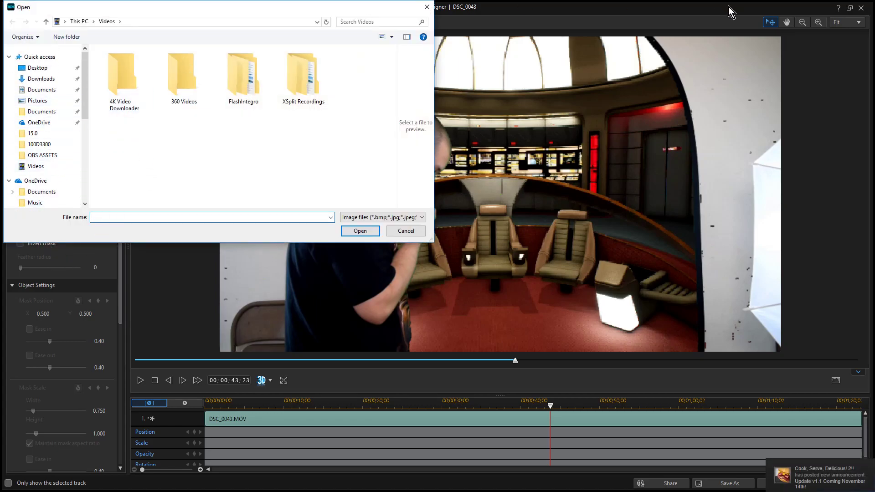
pyautogui.scroll(-2, 68, 160)
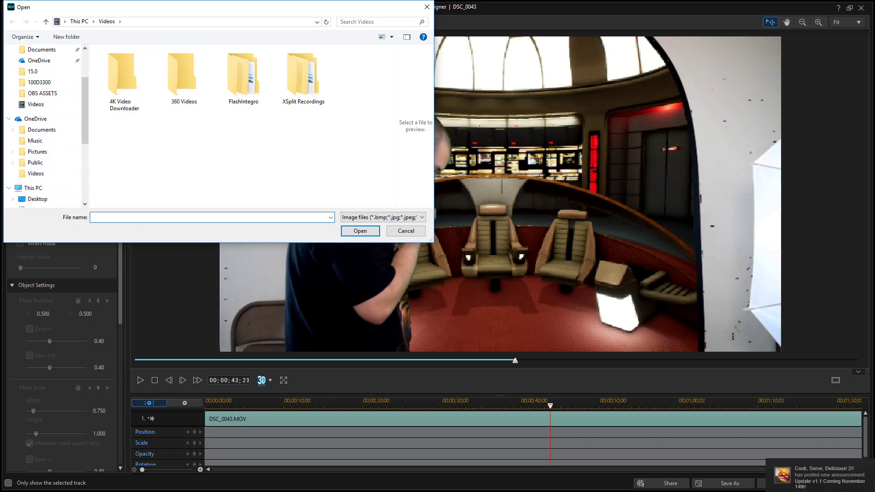
pyautogui.click(405, 231)
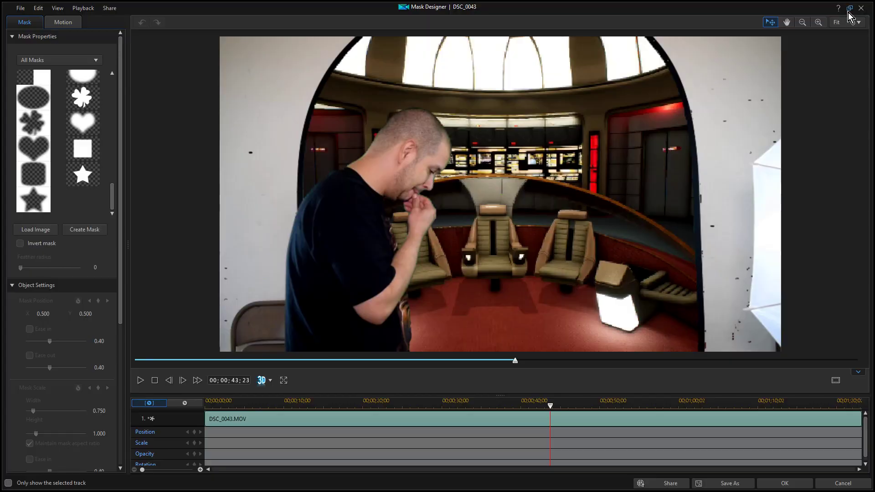
pyautogui.click(848, 10)
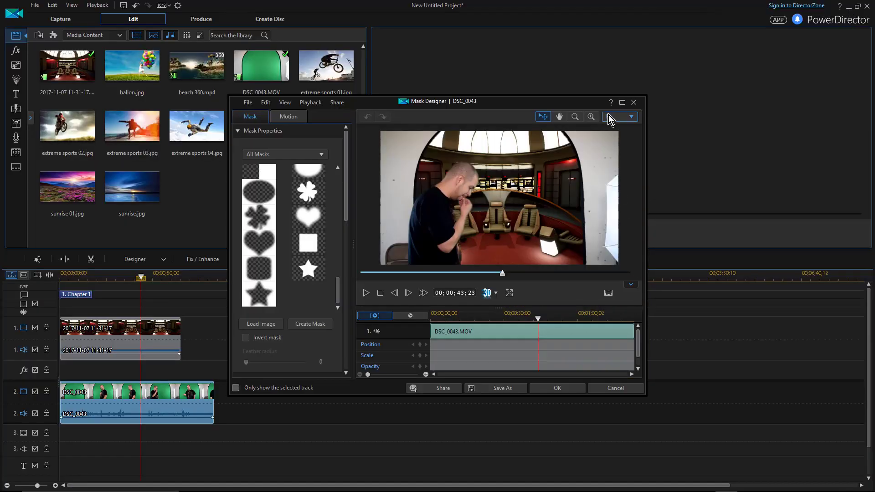
pyautogui.click(613, 388)
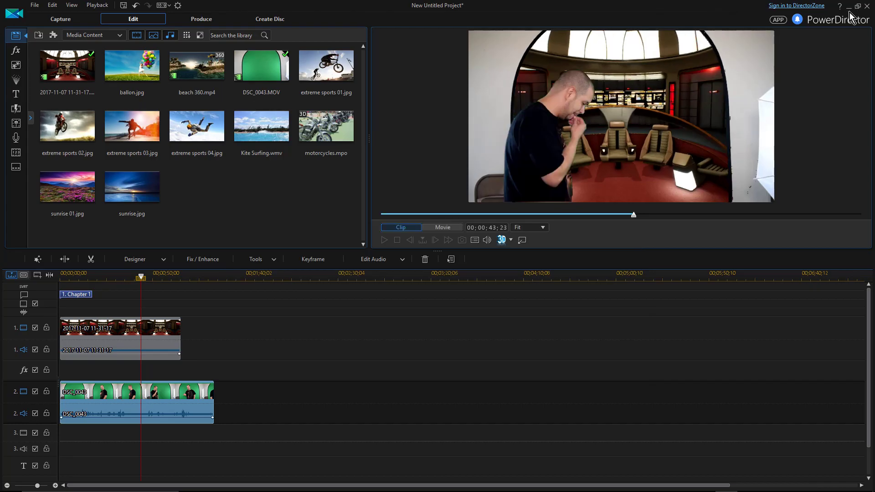
# Minimise PowerDirector and open DSC_0043.MOV from the desktop in Movies & TV, shown as a non-maximised window on the empty green screen.
pyautogui.click(849, 10)
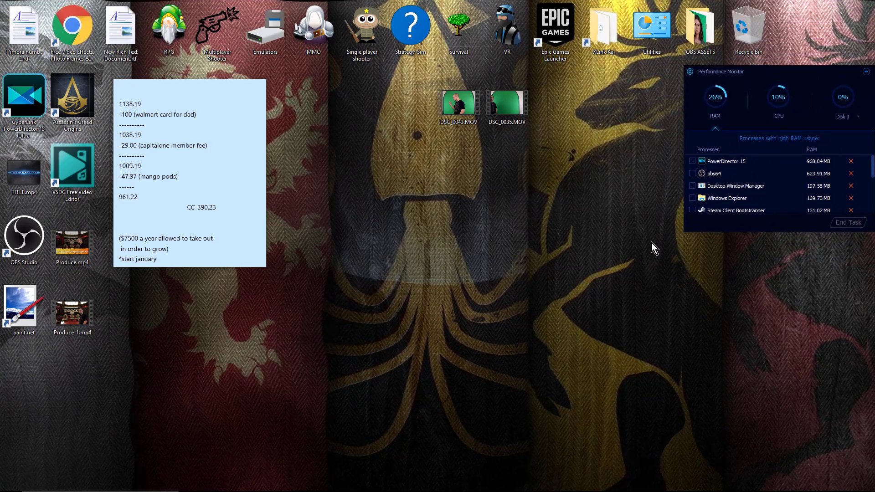
pyautogui.moveTo(659, 483)
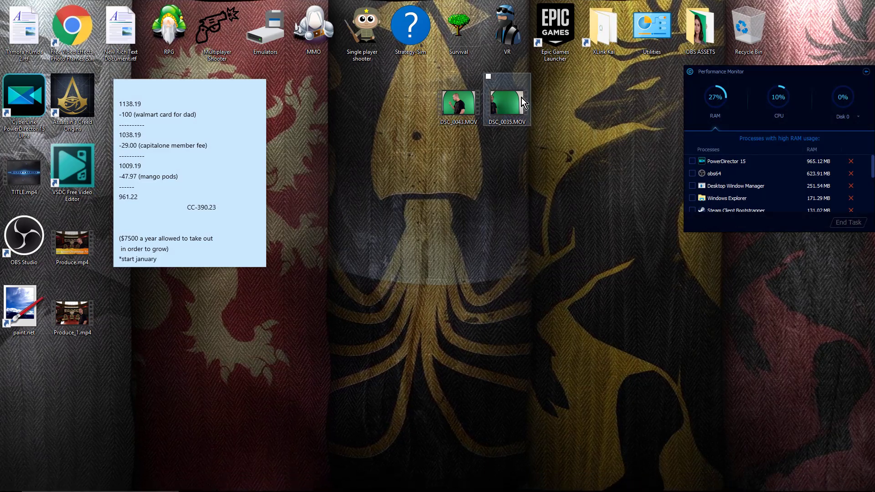
pyautogui.doubleClick(469, 108)
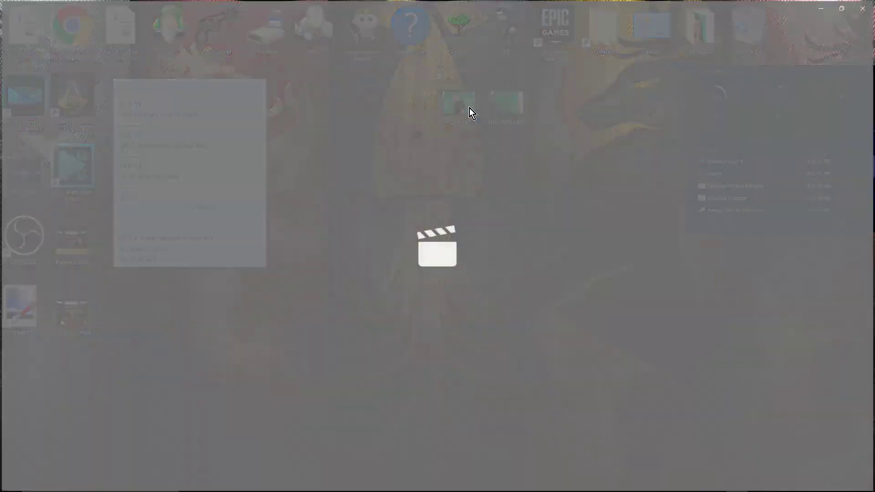
pyautogui.click(438, 464)
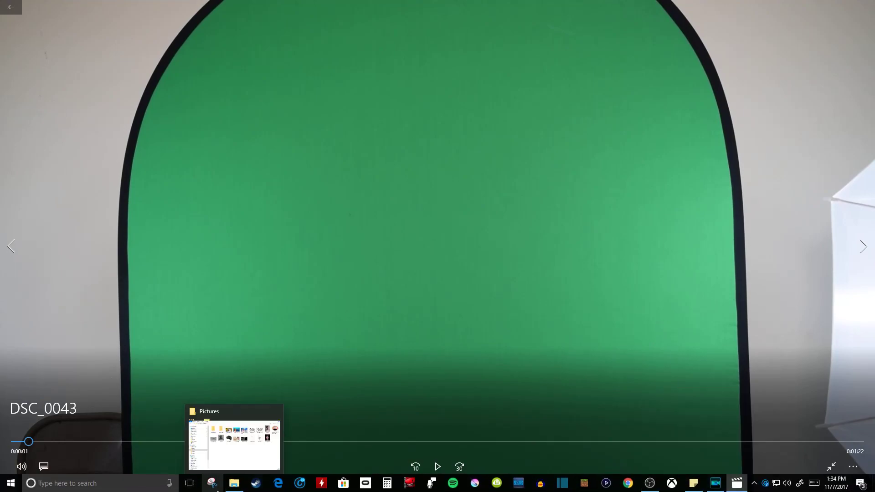
pyautogui.click(831, 466)
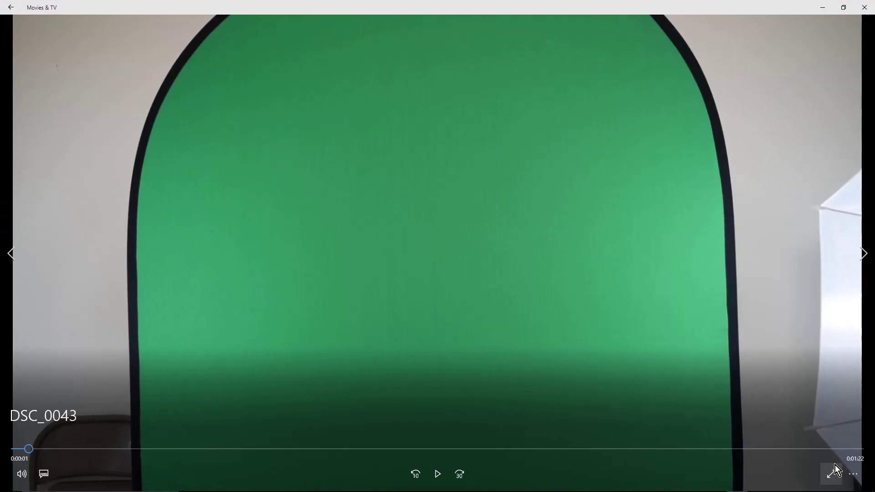
pyautogui.click(836, 13)
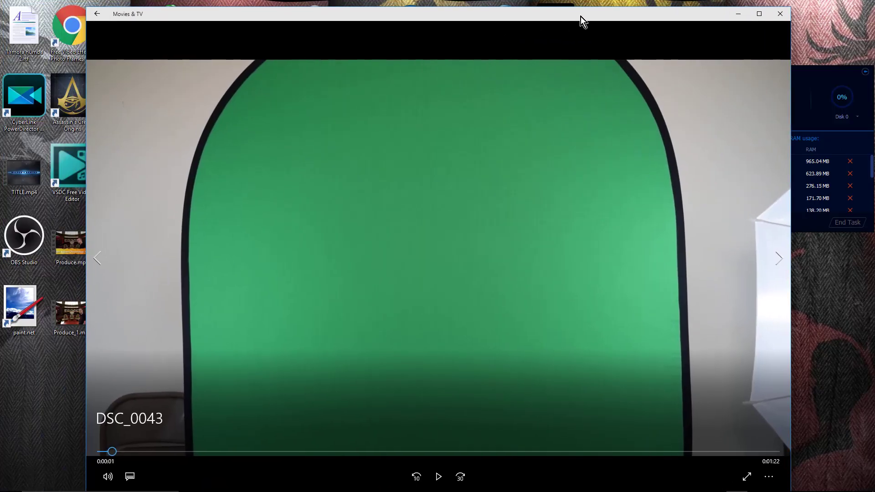
pyautogui.moveTo(581, 16); pyautogui.dragTo(578, 17)
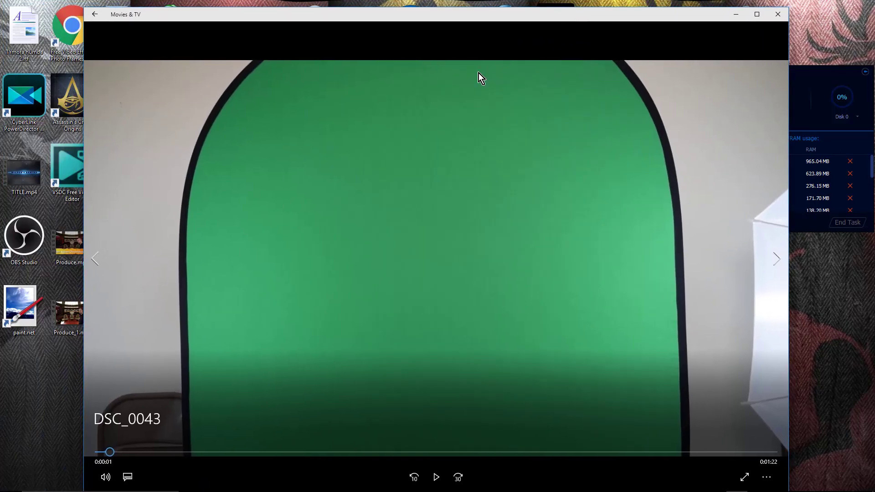
# Capture the full DSC_0043 video frame of the empty green screen with Snipping Tool.
pyautogui.moveTo(274, 491)
pyautogui.click(209, 485)
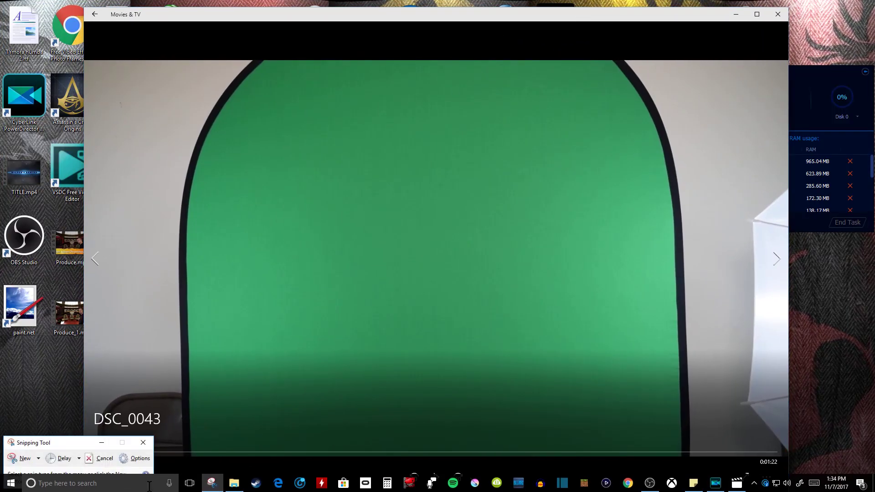
pyautogui.click(31, 424)
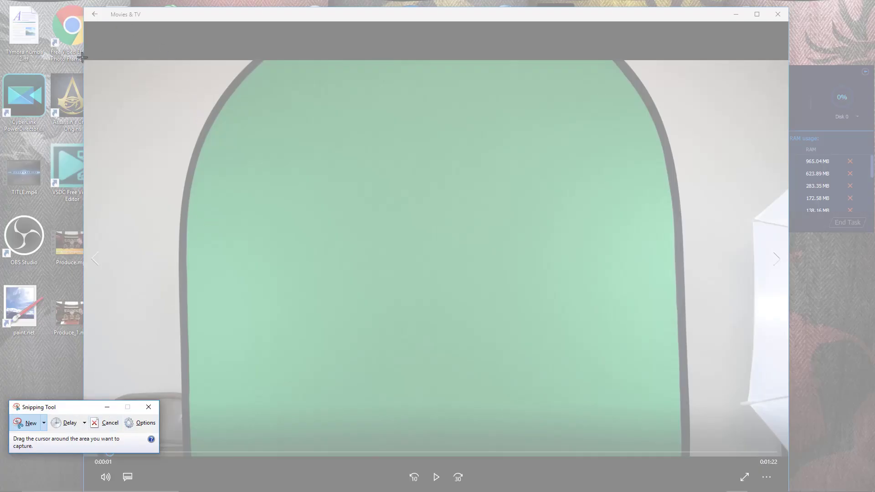
pyautogui.moveTo(84, 60); pyautogui.dragTo(789, 456)
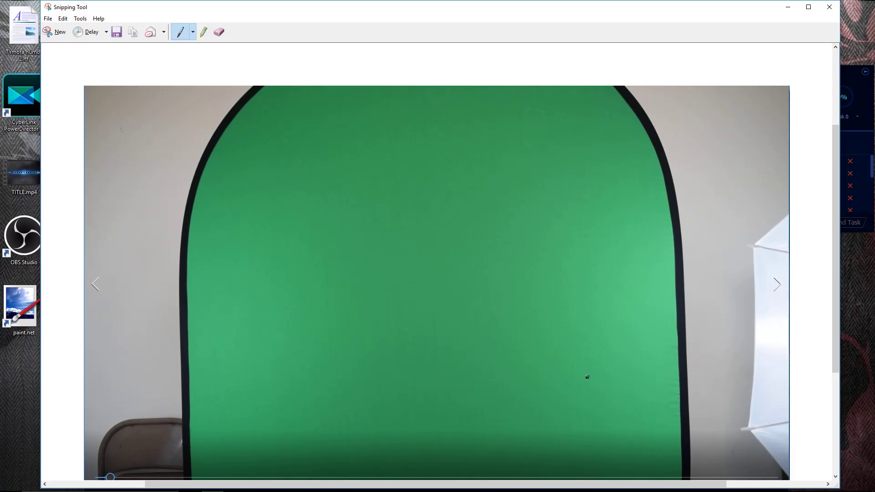
# Save the snip to the Desktop as a PNG named green and close both Snipping Tool and the video player.
pyautogui.click(117, 32)
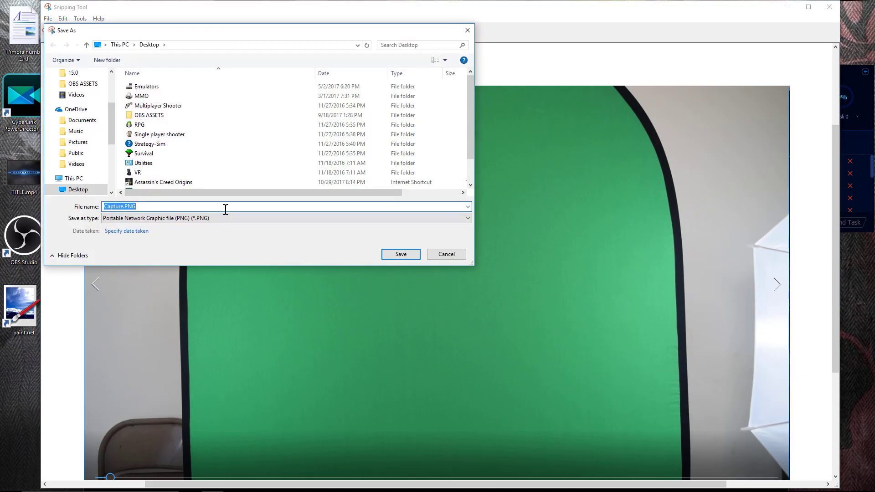
pyautogui.write('green')
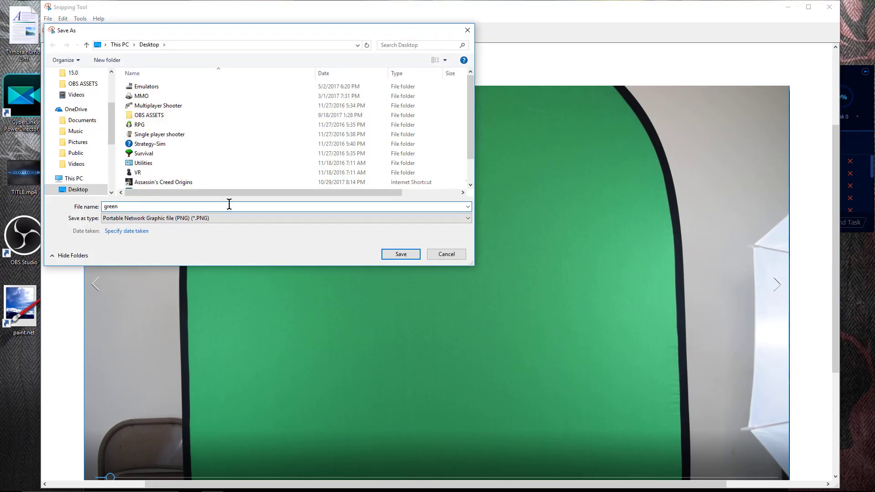
pyautogui.press('Return')
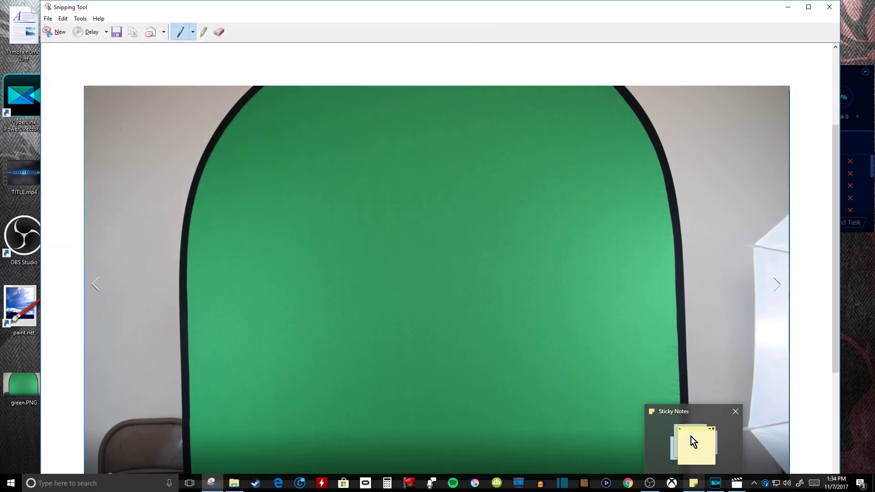
pyautogui.click(825, 10)
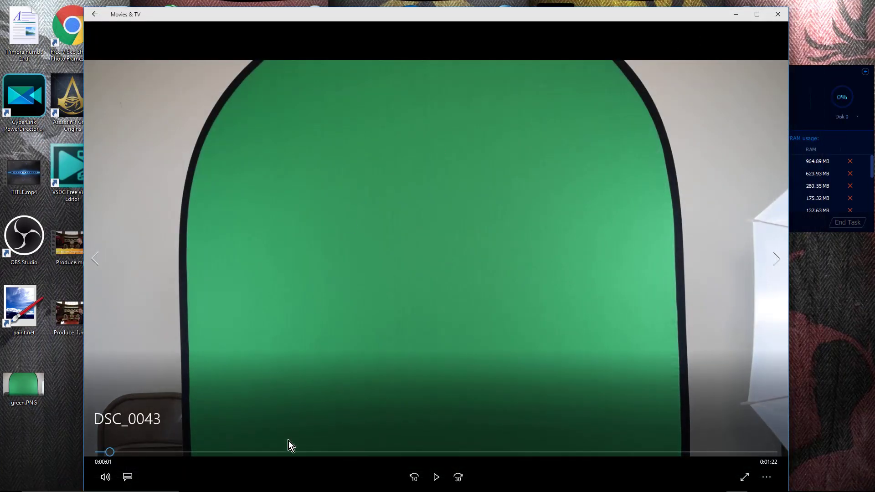
pyautogui.click(777, 14)
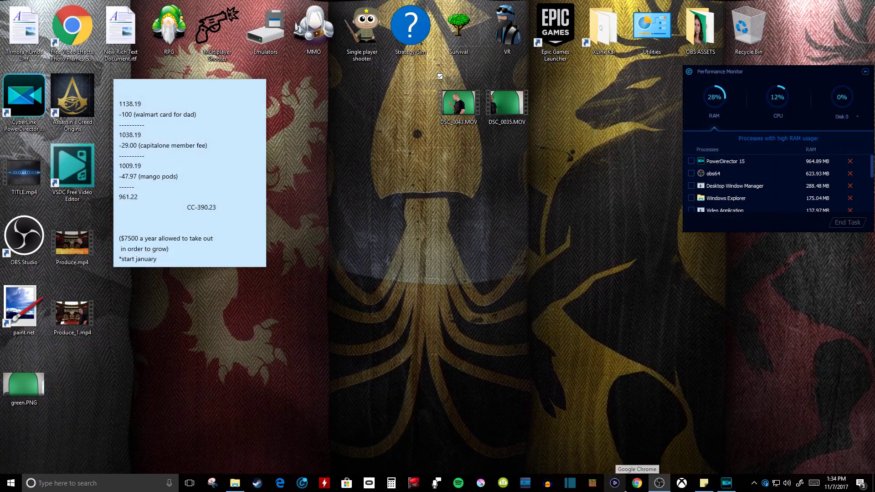
# Open green.PNG from the Desktop in a maximised paint.net window and activate the Lasso Select tool.
pyautogui.doubleClick(22, 304)
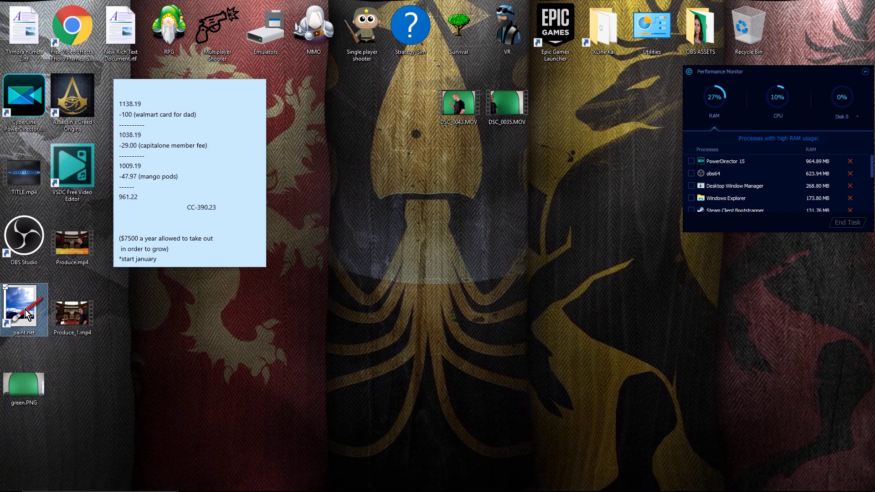
pyautogui.click(120, 127)
pyautogui.click(124, 146)
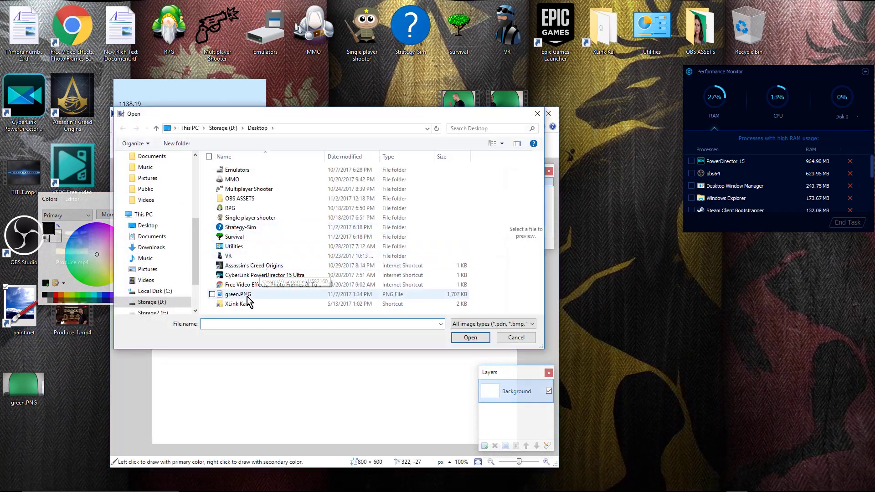
pyautogui.click(246, 296)
pyautogui.doubleClick(246, 297)
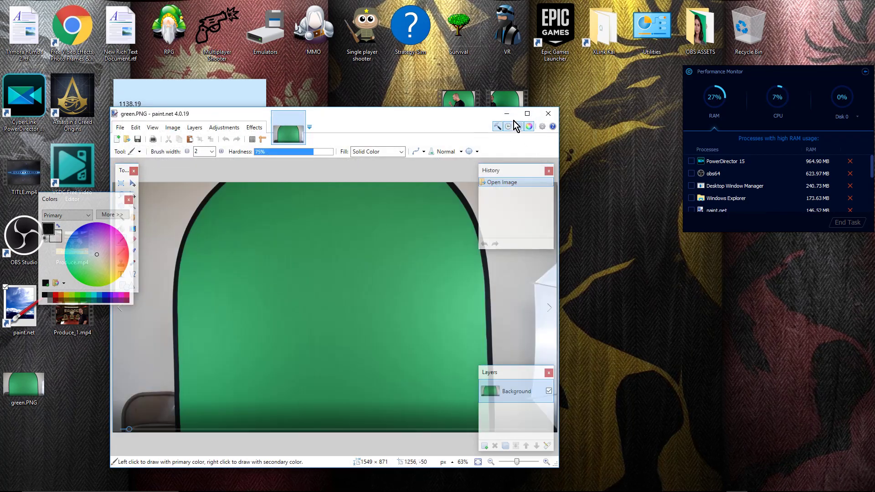
pyautogui.click(527, 114)
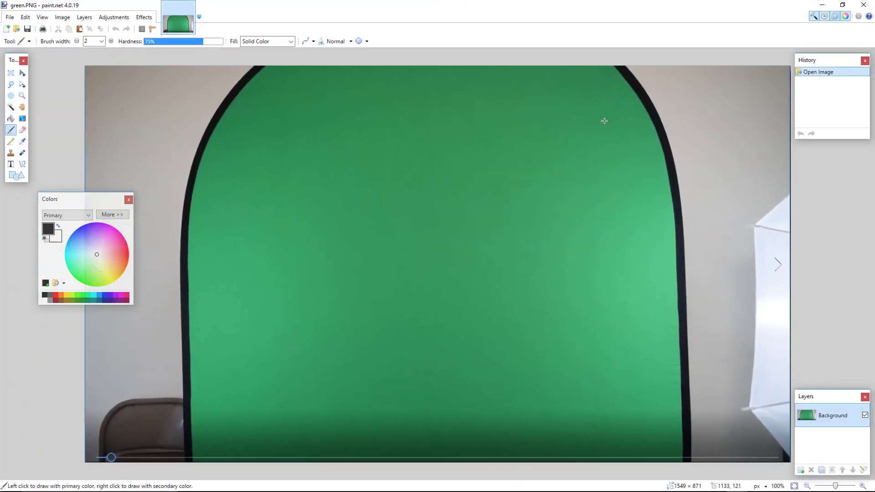
pyautogui.click(11, 85)
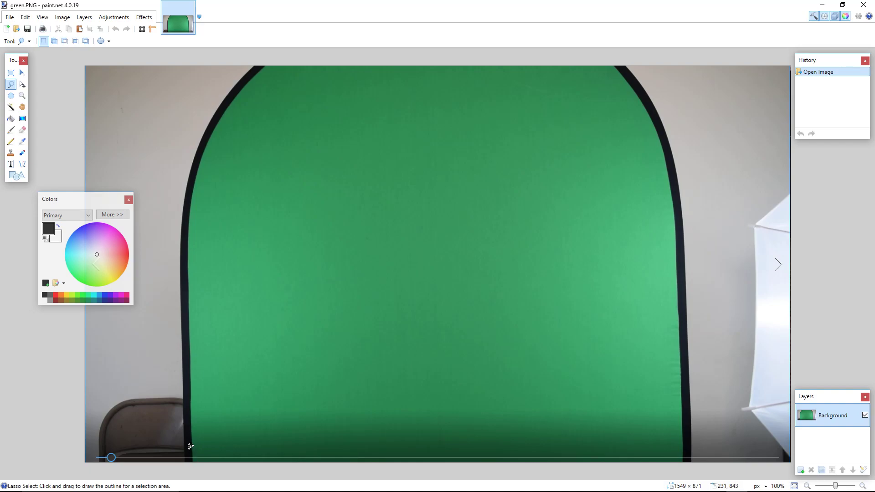
pyautogui.moveTo(194, 462); pyautogui.dragTo(192, 453)
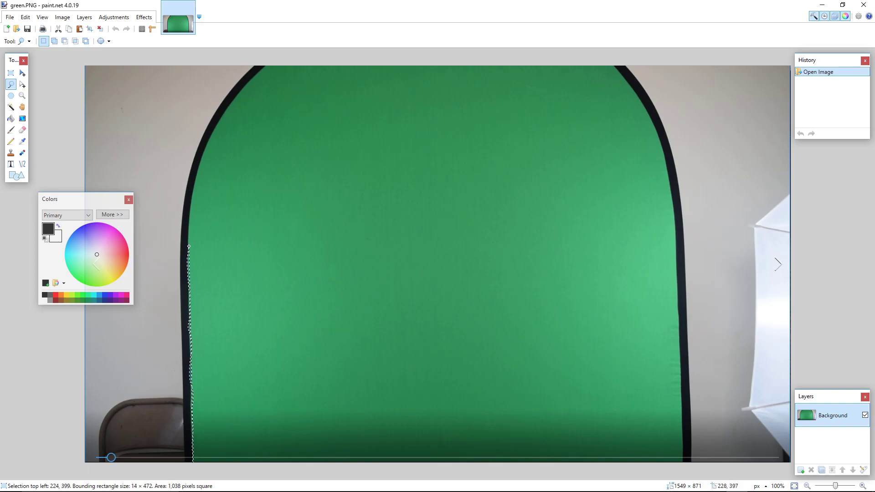
pyautogui.moveTo(194, 188)
pyautogui.mouseDown()
pyautogui.moveTo(235, 95)
pyautogui.moveTo(277, 63)
pyautogui.moveTo(357, 55)
pyautogui.moveTo(585, 69)
pyautogui.moveTo(620, 64)
pyautogui.moveTo(671, 181)
pyautogui.moveTo(684, 460)
pyautogui.mouseUp()
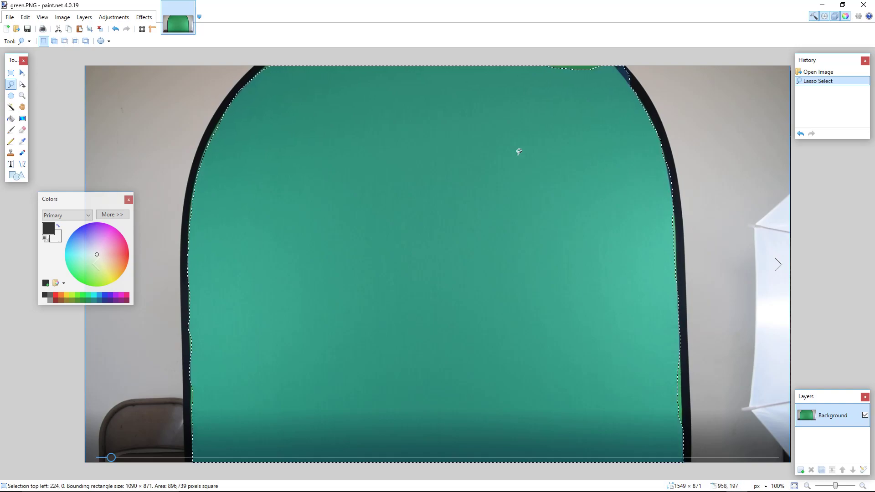
pyautogui.click(379, 221)
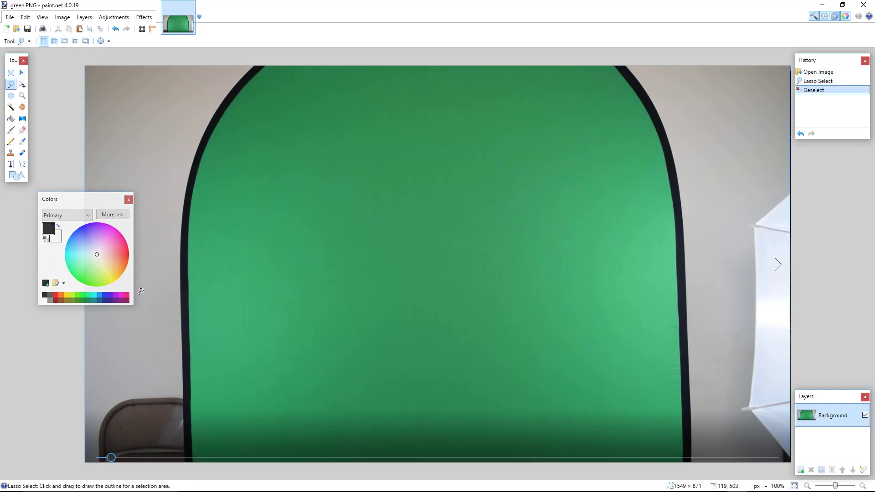
# Lasso the green backdrop just inside its black frame and invert the selection to cover everything outside it.
pyautogui.moveTo(194, 461); pyautogui.dragTo(192, 425)
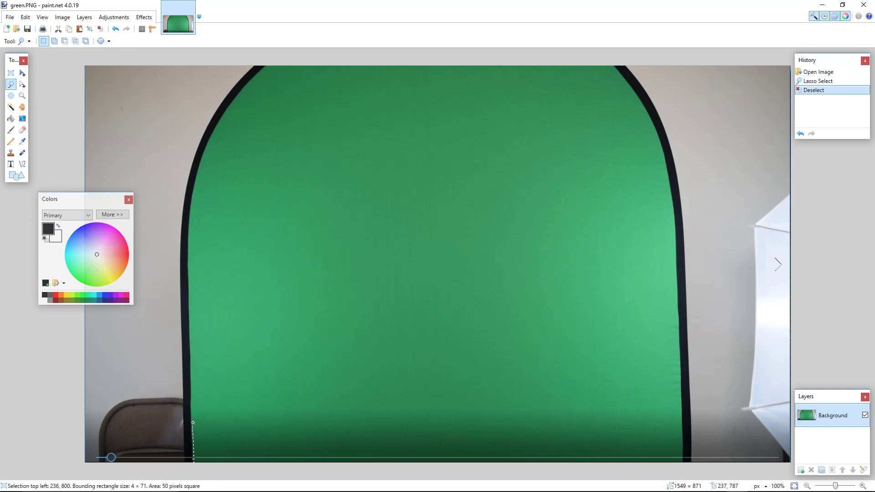
pyautogui.moveTo(196, 362)
pyautogui.mouseDown()
pyautogui.moveTo(192, 210)
pyautogui.moveTo(203, 159)
pyautogui.moveTo(236, 93)
pyautogui.moveTo(266, 70)
pyautogui.moveTo(313, 57)
pyautogui.moveTo(619, 64)
pyautogui.moveTo(670, 196)
pyautogui.moveTo(682, 463)
pyautogui.moveTo(621, 462)
pyautogui.mouseUp()
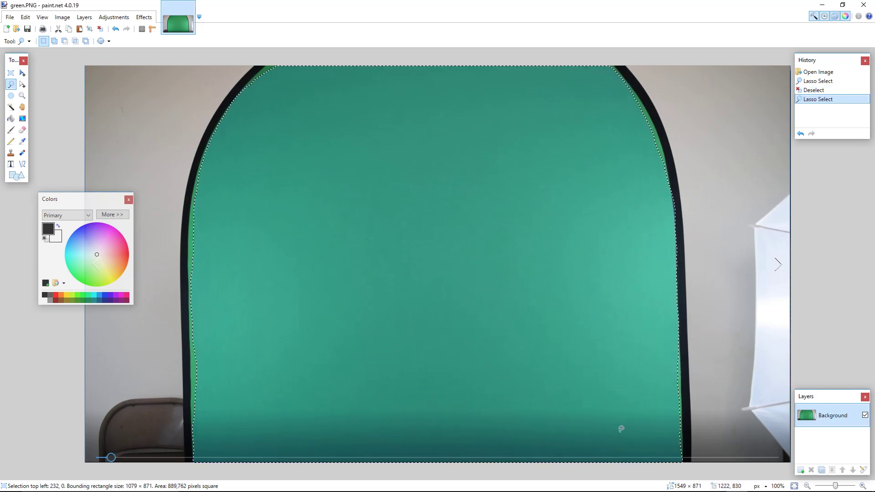
pyautogui.click(61, 18)
pyautogui.moveTo(29, 20)
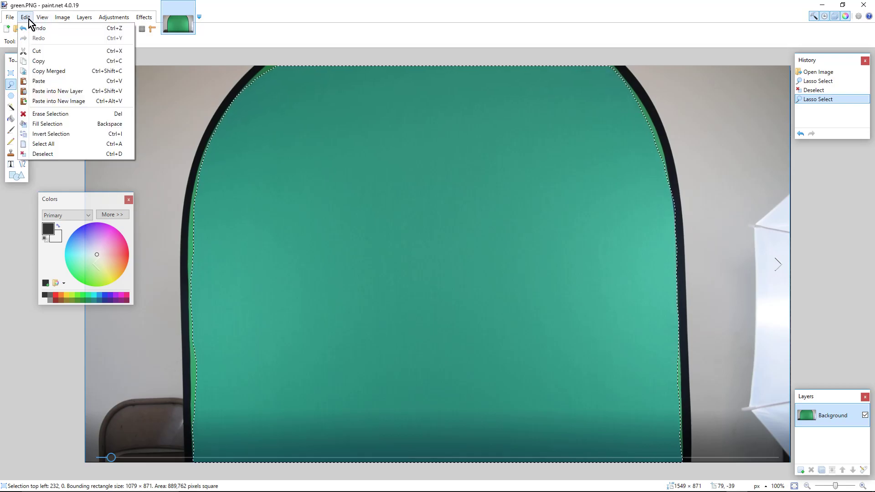
pyautogui.click(51, 134)
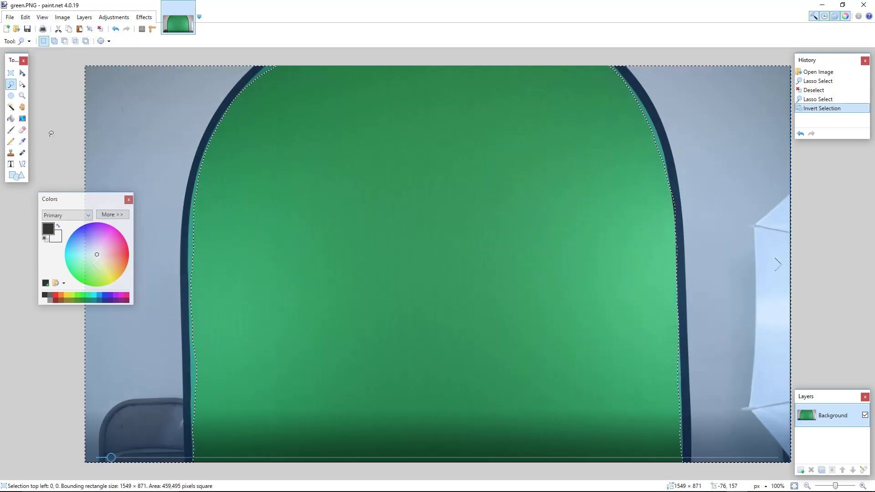
# Fill the selected surroundings of the green screen with solid black, including both walls, the umbrella area and the chair, using Paint Bucket at 50% tolerance.
pyautogui.click(11, 119)
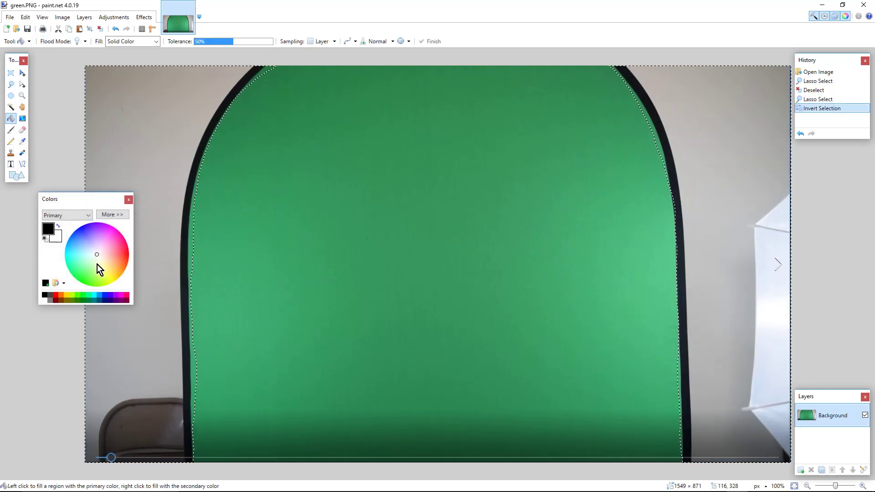
pyautogui.click(138, 151)
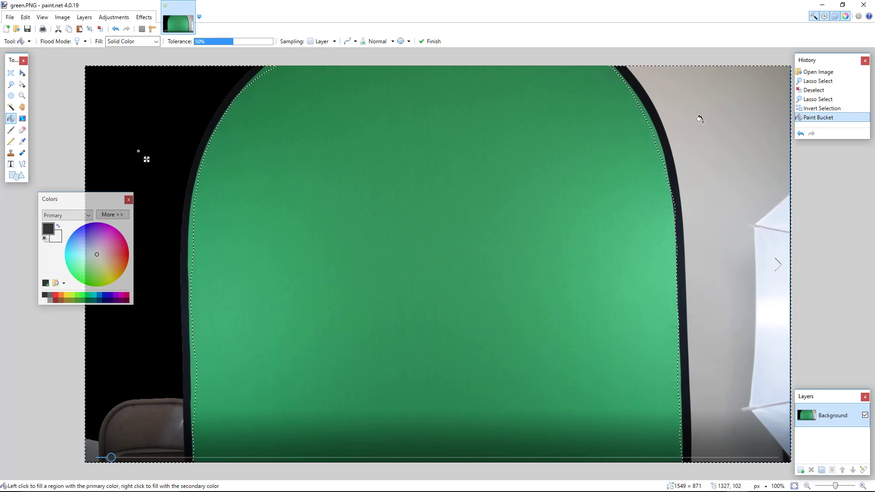
pyautogui.click(716, 147)
pyautogui.click(747, 444)
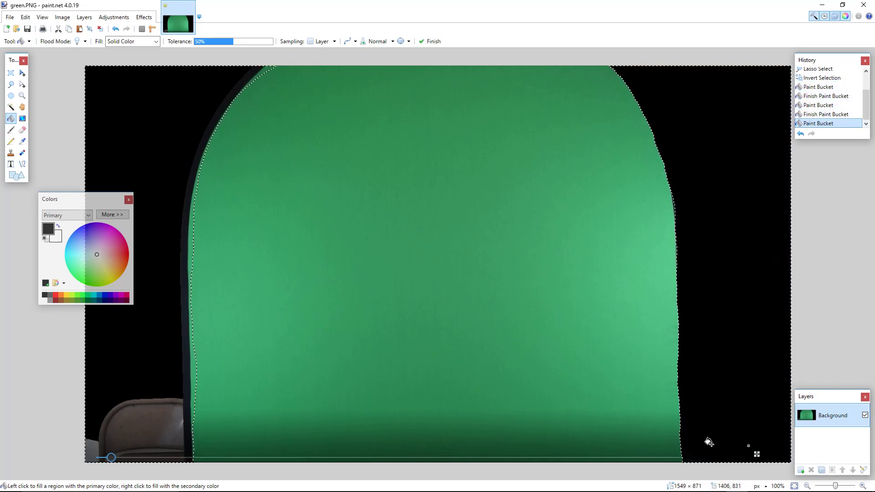
pyautogui.click(147, 440)
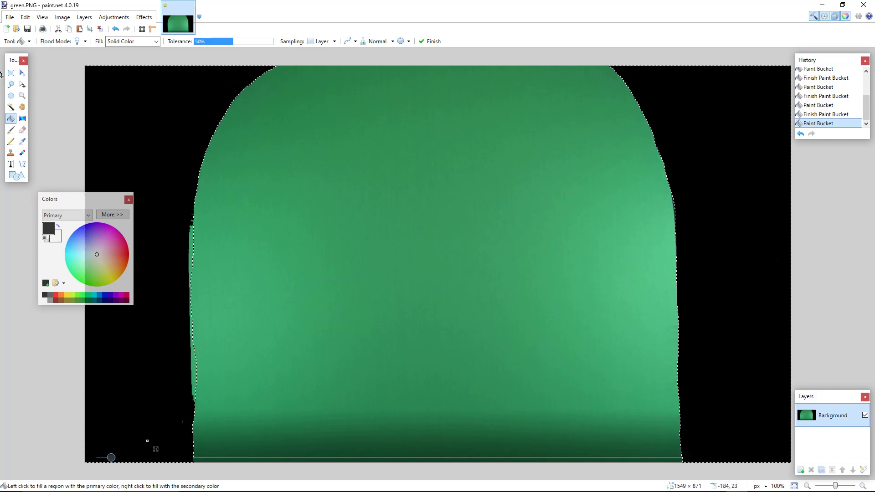
# Activate Move Selected Pixels and invert the selection back to the green backdrop area.
pyautogui.click(23, 73)
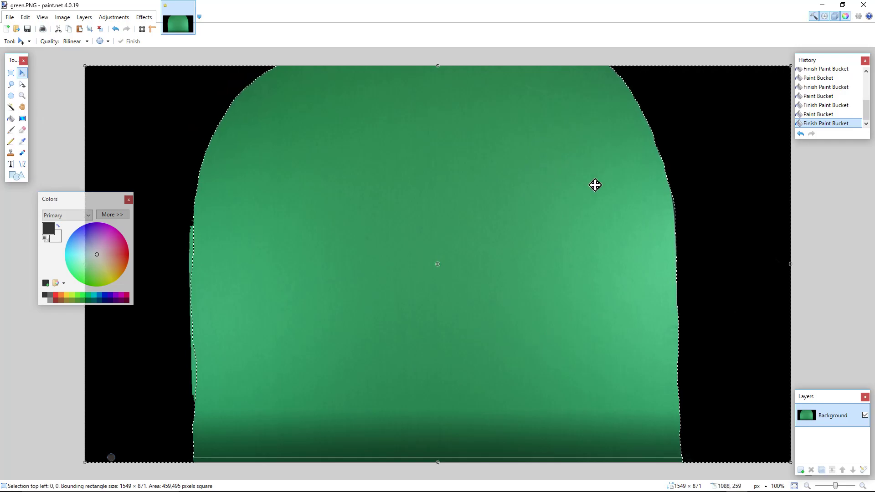
pyautogui.click(58, 20)
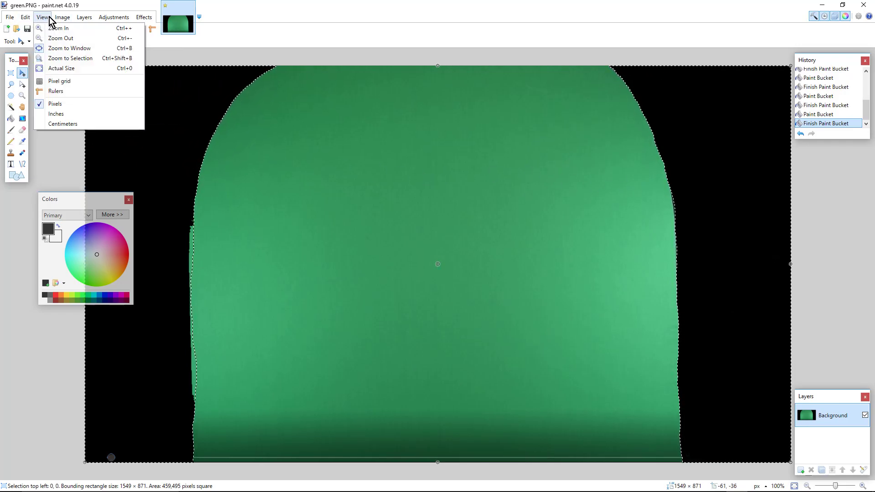
pyautogui.moveTo(32, 19)
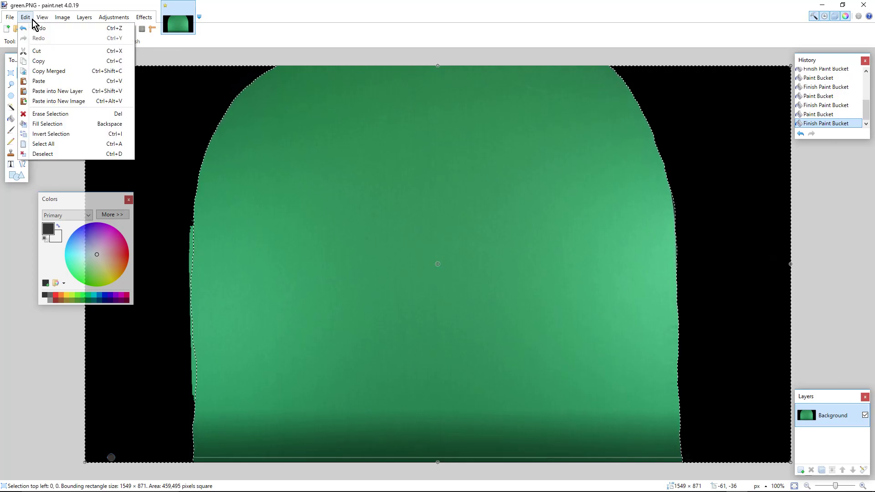
pyautogui.click(54, 134)
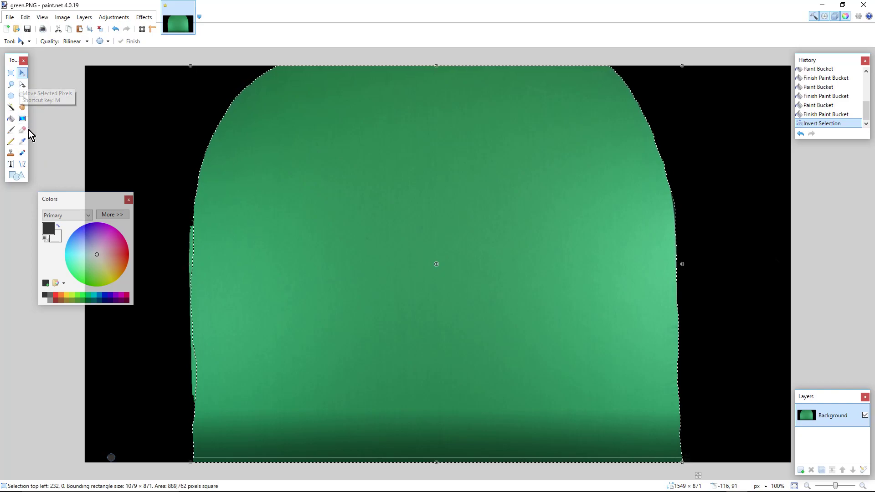
# Expand the colour settings, set the primary black's opacity to 28 and fill the selected green backdrop with Paint Bucket.
pyautogui.click(10, 119)
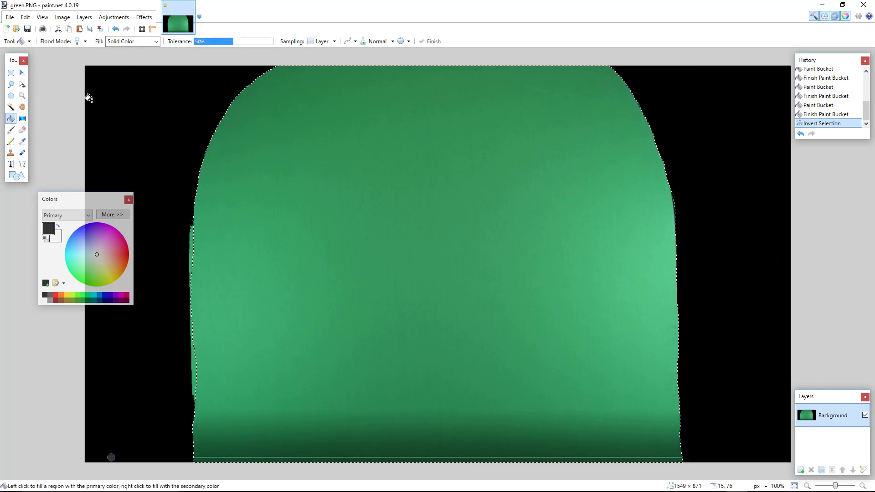
pyautogui.moveTo(77, 200); pyautogui.dragTo(46, 215)
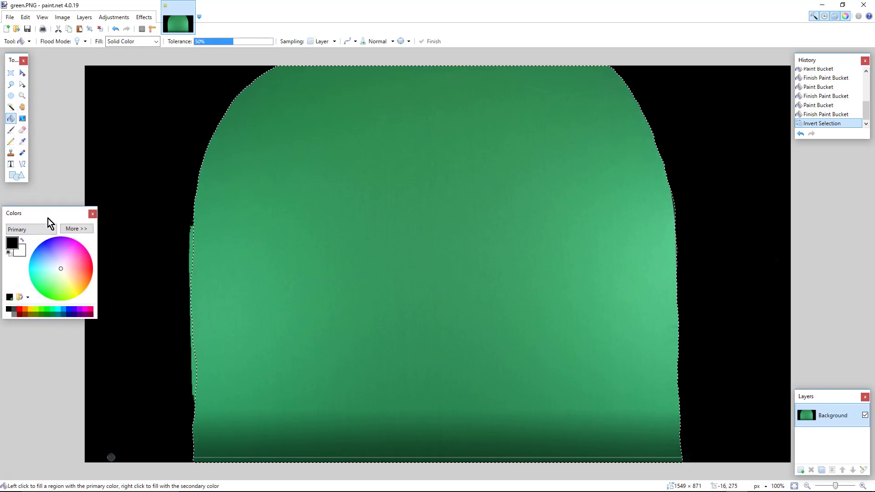
pyautogui.click(75, 229)
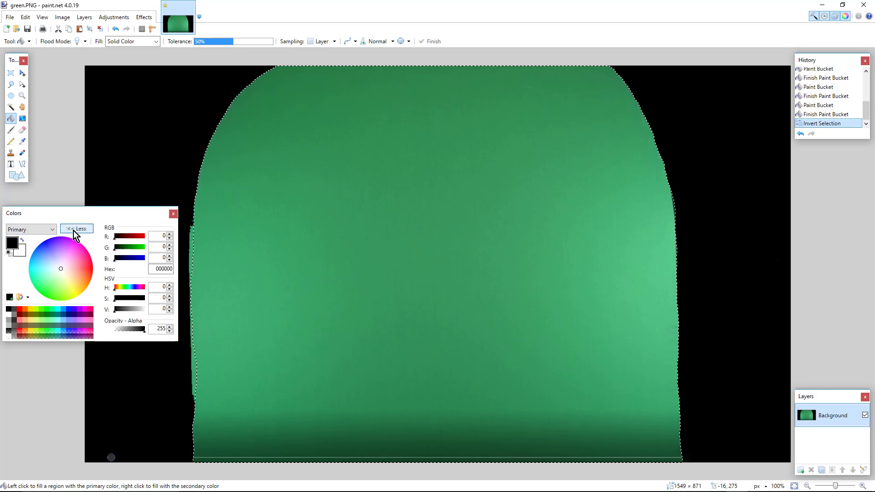
pyautogui.click(135, 332)
pyautogui.moveTo(119, 336); pyautogui.dragTo(118, 335)
pyautogui.click(410, 217)
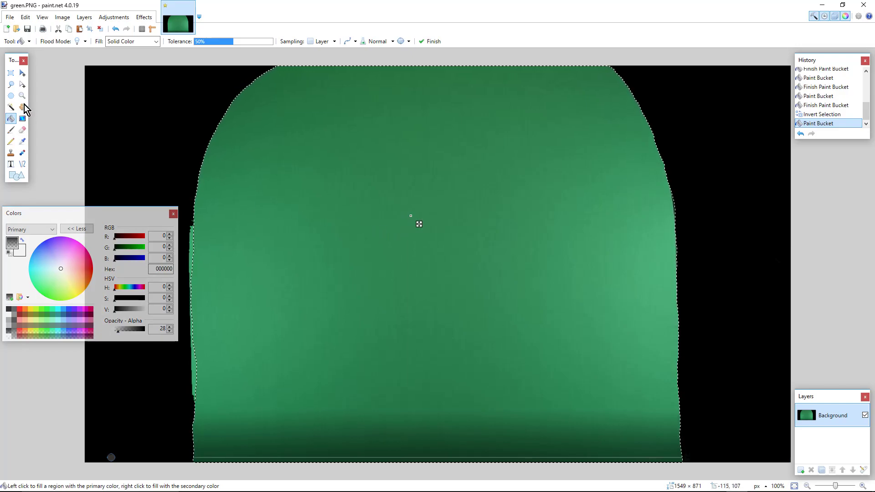
# Change the fill colour to near-white FAF7FF at opacity 244 and fill the selected backdrop area again.
pyautogui.click(61, 267)
pyautogui.moveTo(119, 331)
pyautogui.mouseDown()
pyautogui.moveTo(152, 338)
pyautogui.moveTo(123, 334)
pyautogui.mouseUp()
pyautogui.click(144, 335)
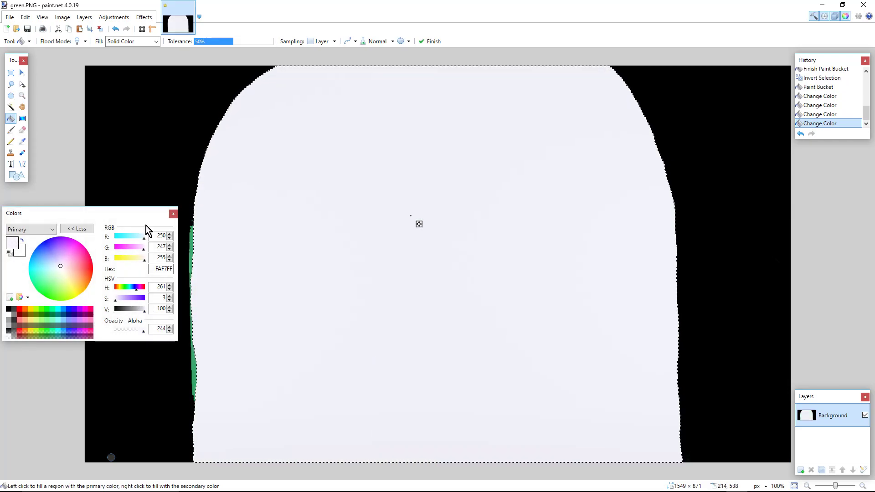
pyautogui.click(321, 193)
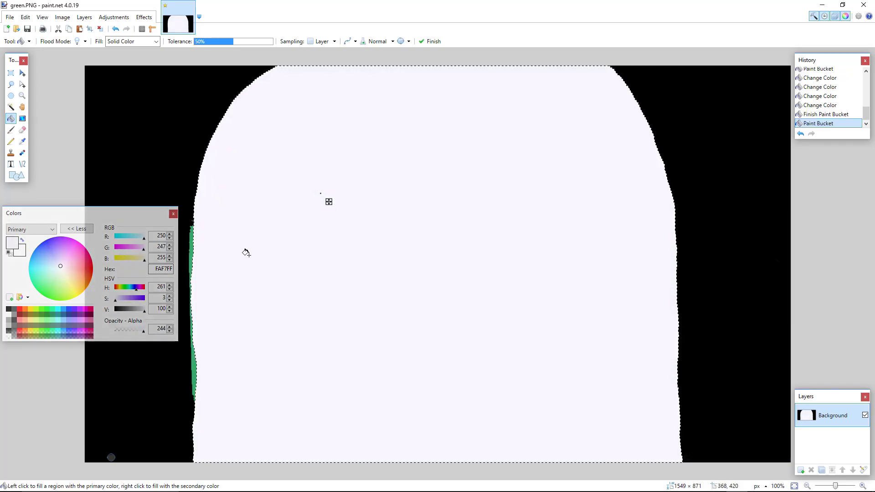
# Try to make the backdrop area transparent by filling it with the primary colour at opacity 0.
pyautogui.click(23, 109)
pyautogui.click(11, 119)
pyautogui.moveTo(142, 335); pyautogui.dragTo(112, 333)
pyautogui.click(350, 290)
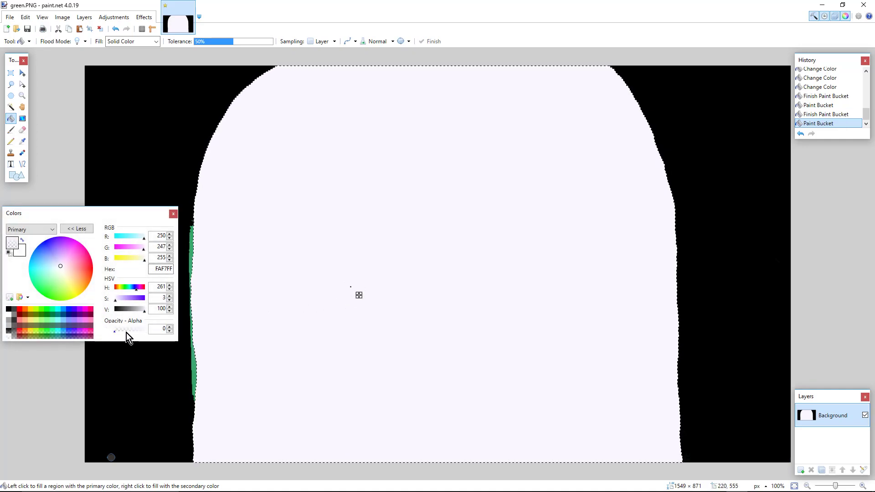
# Switch colour editing to Secondary, apply Paint Bucket to the backdrop area again and close the Colors window.
pyautogui.click(50, 230)
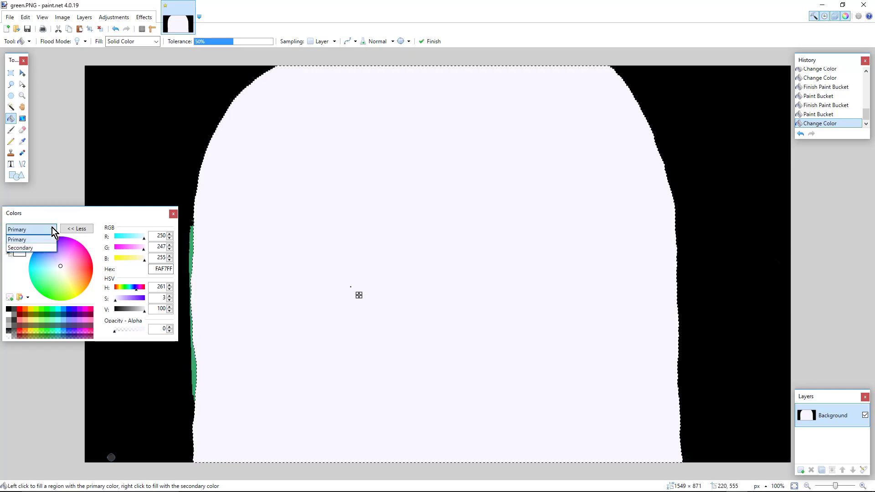
pyautogui.click(34, 246)
pyautogui.click(391, 241)
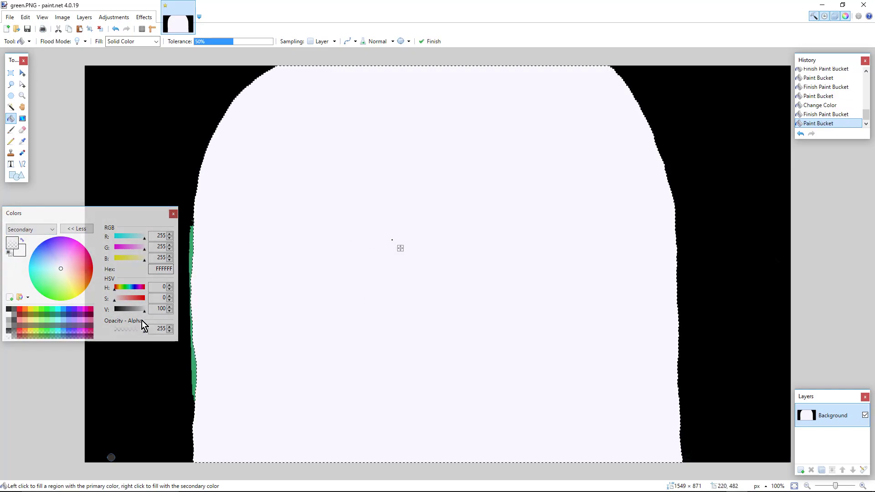
pyautogui.click(173, 214)
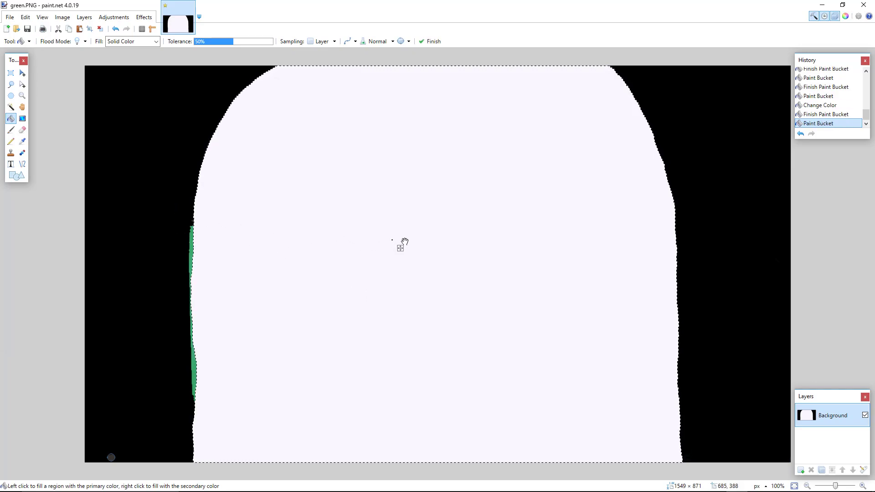
pyautogui.click(801, 304)
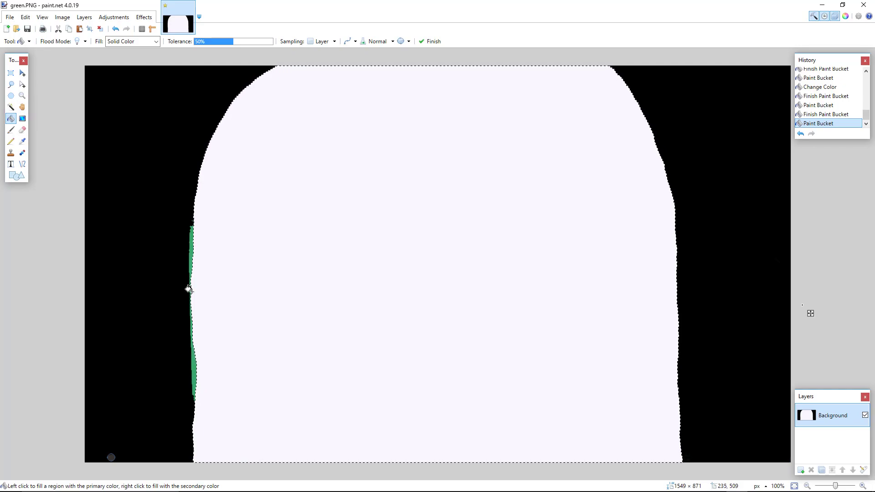
# Select a rectangle of about 65 × 613 pixels around the leftover green strip on the backdrop's left edge and reopen Colors with Paint Bucket active.
pyautogui.click(11, 74)
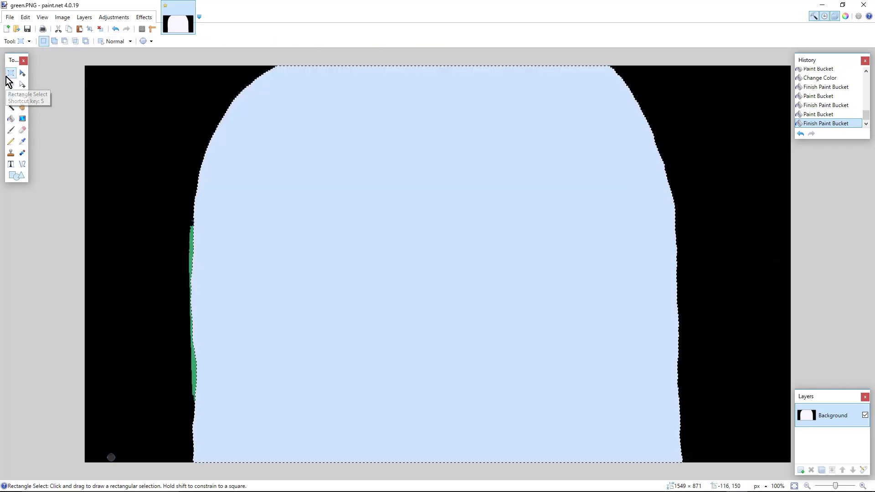
pyautogui.moveTo(168, 183); pyautogui.dragTo(199, 488)
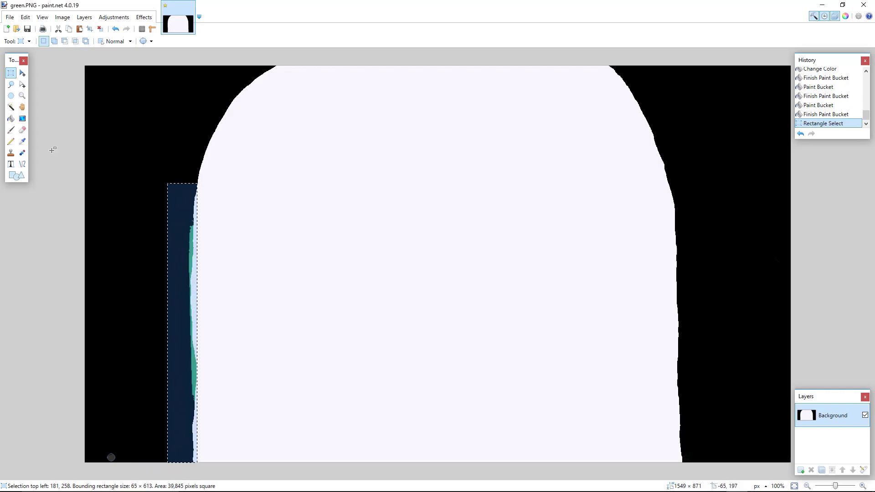
pyautogui.click(11, 118)
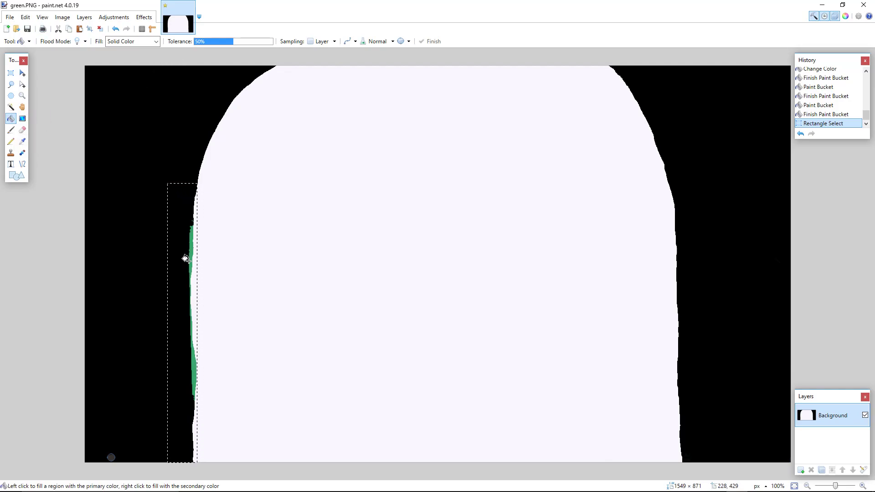
pyautogui.click(845, 16)
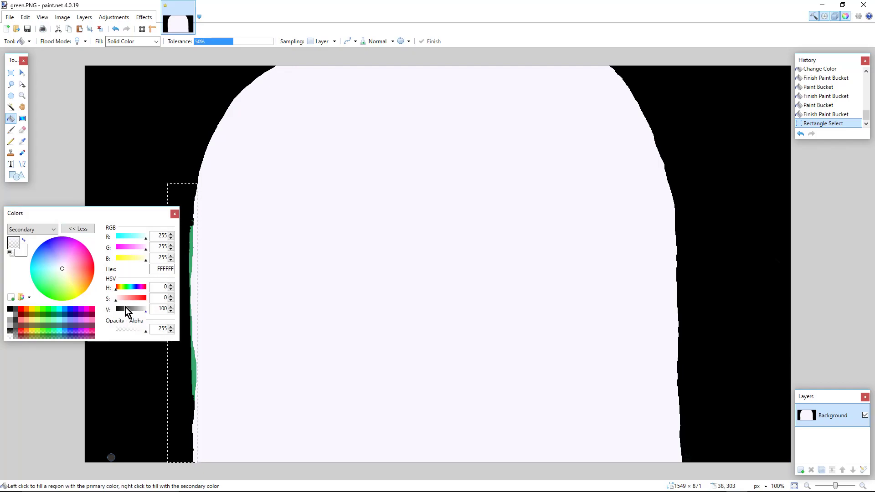
# Set the secondary colour to black and try to fill the selected green strip with it.
pyautogui.moveTo(126, 310); pyautogui.dragTo(111, 315)
pyautogui.rightClick(184, 370)
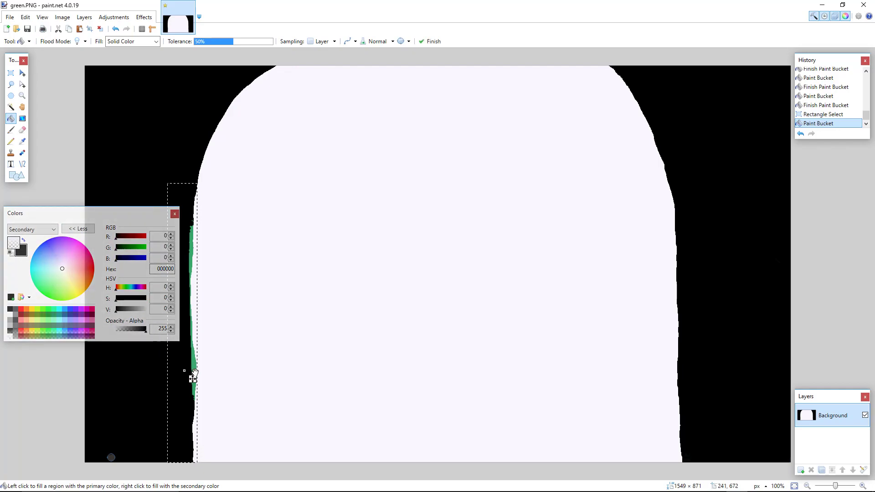
pyautogui.rightClick(195, 367)
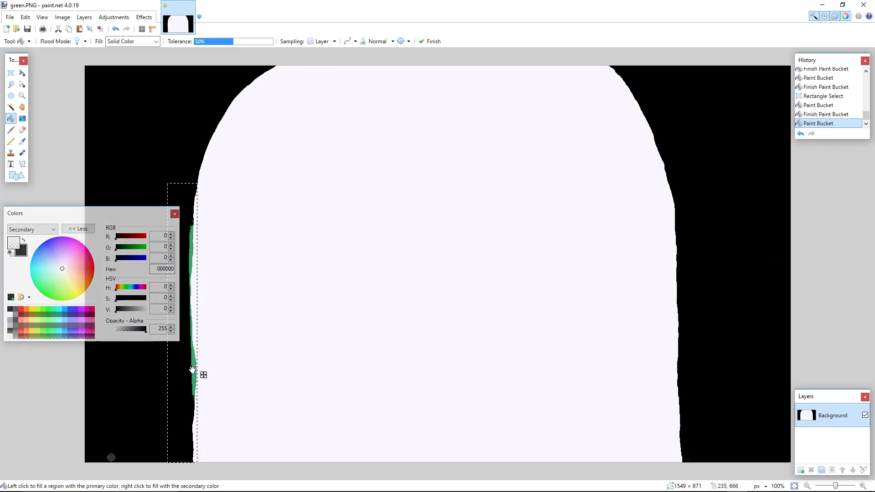
pyautogui.moveTo(157, 214)
pyautogui.mouseDown()
pyautogui.moveTo(171, 62)
pyautogui.moveTo(194, 42)
pyautogui.mouseUp()
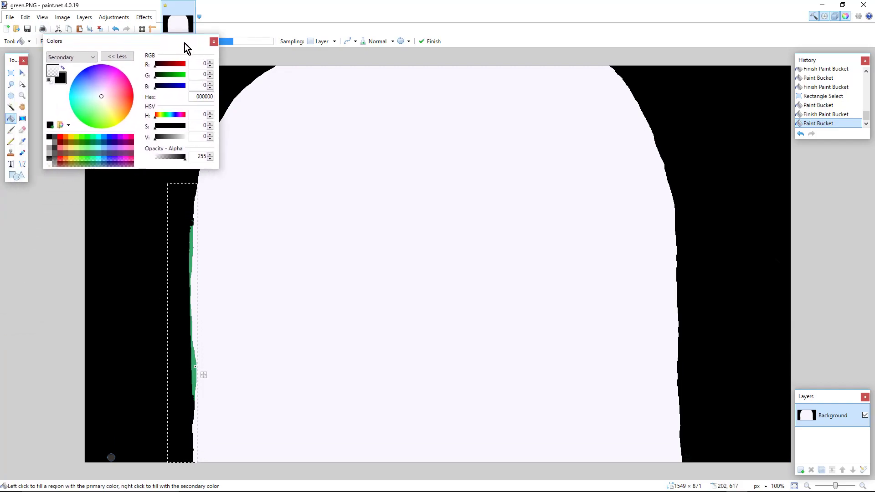
pyautogui.rightClick(193, 231)
pyautogui.rightClick(189, 244)
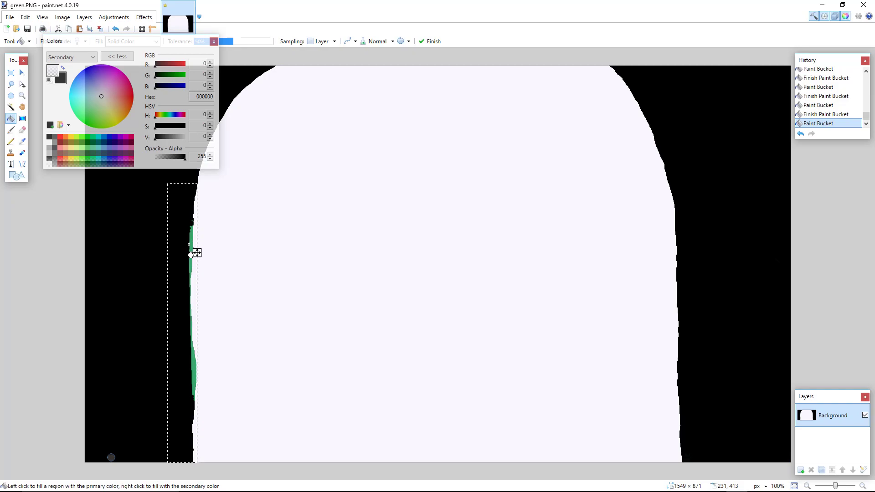
pyautogui.rightClick(194, 290)
pyautogui.rightClick(191, 296)
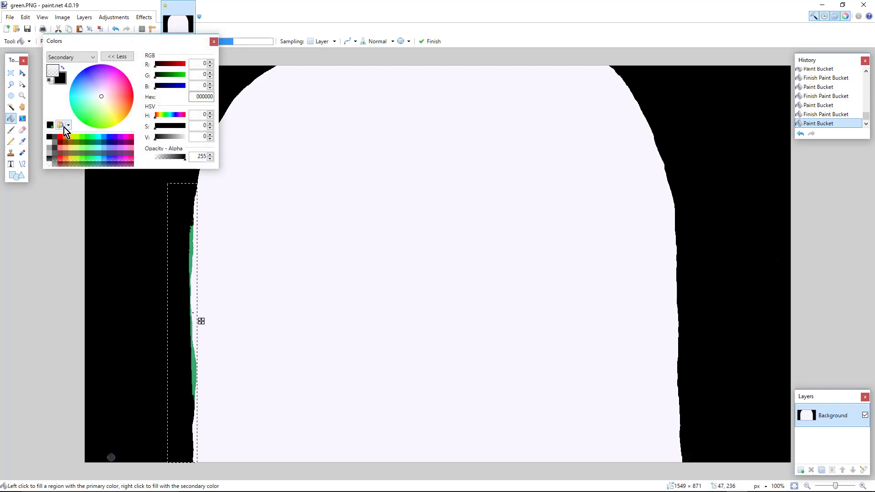
# Set the primary colour to black at opacity 255, fill the selected strip with it and close the Colors window.
pyautogui.click(53, 71)
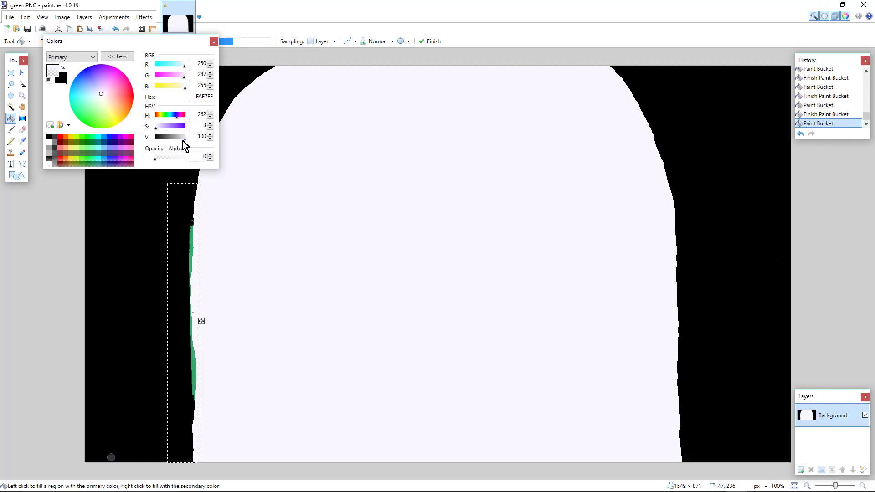
pyautogui.moveTo(183, 140); pyautogui.dragTo(155, 137)
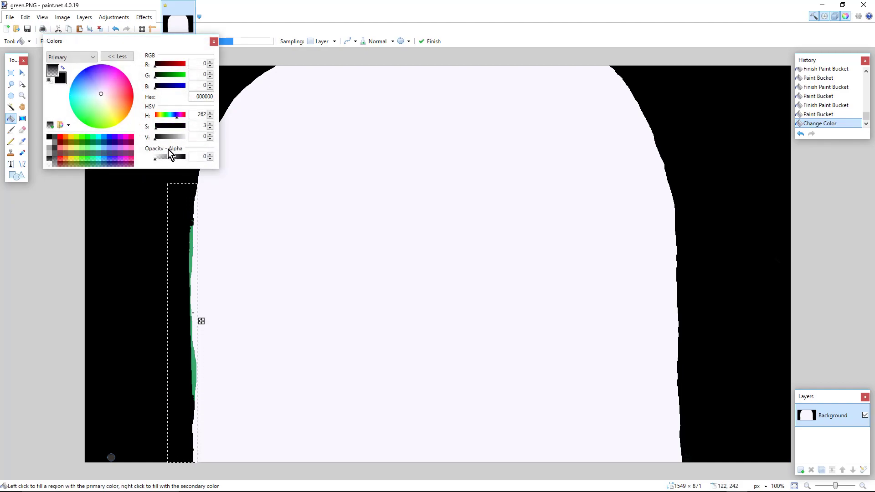
pyautogui.moveTo(160, 158); pyautogui.dragTo(187, 160)
pyautogui.click(191, 250)
pyautogui.click(191, 250)
pyautogui.click(192, 221)
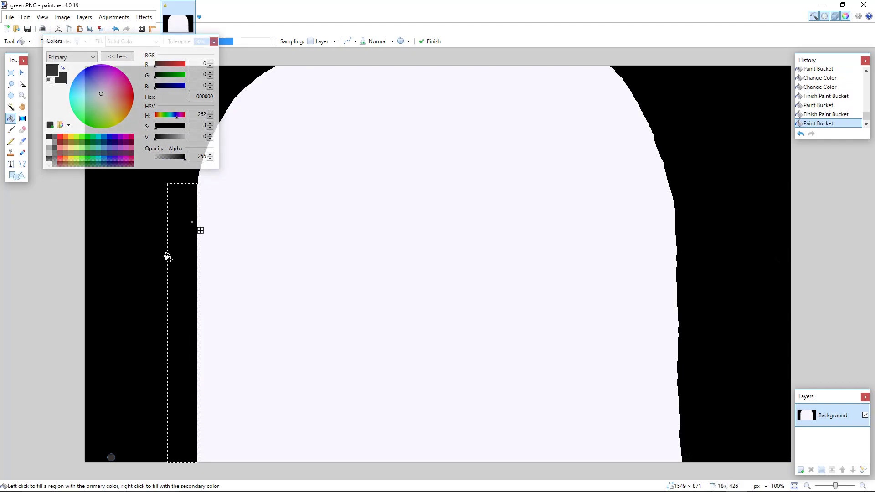
pyautogui.click(213, 42)
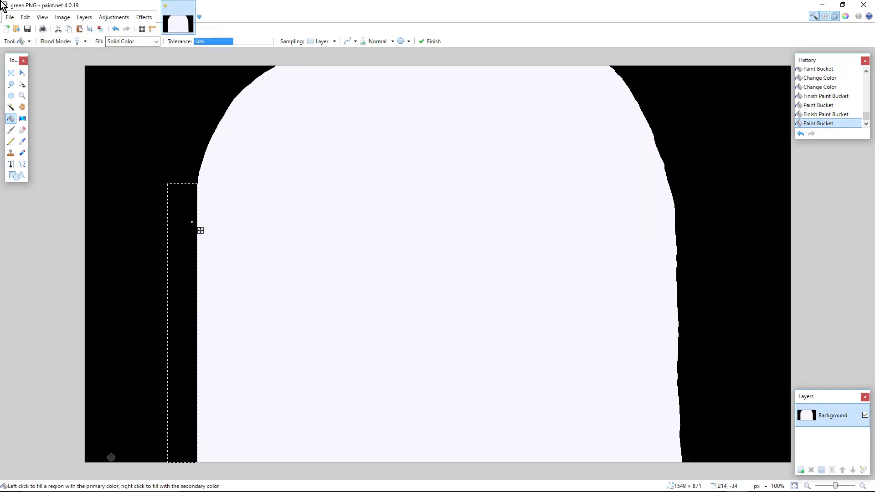
# Save green.PNG with the Auto-detect bit depth and close paint.net.
pyautogui.click(10, 18)
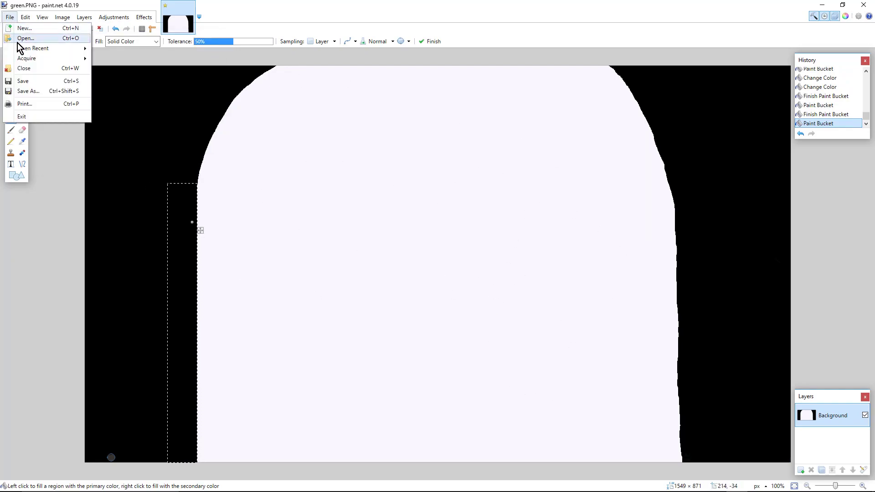
pyautogui.click(16, 82)
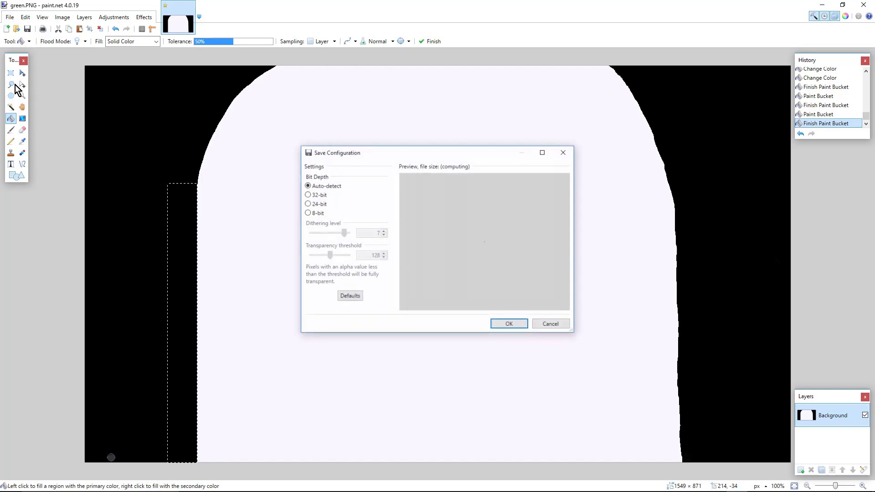
pyautogui.click(509, 324)
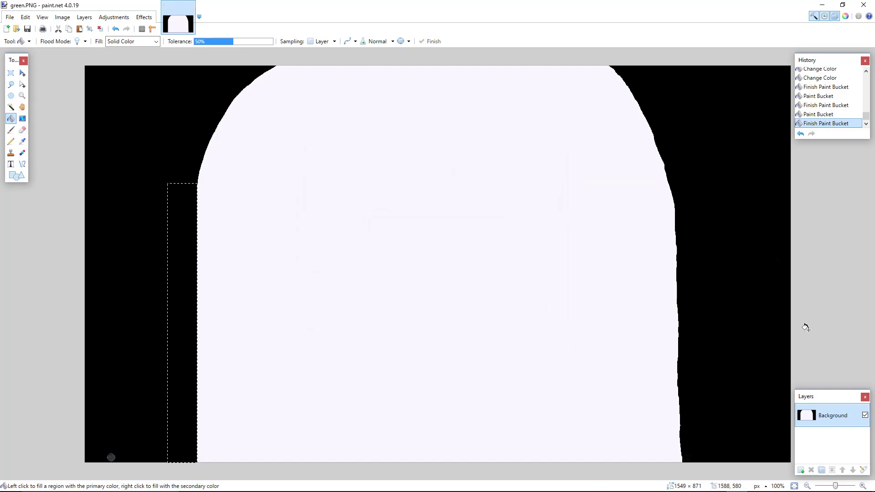
pyautogui.click(862, 6)
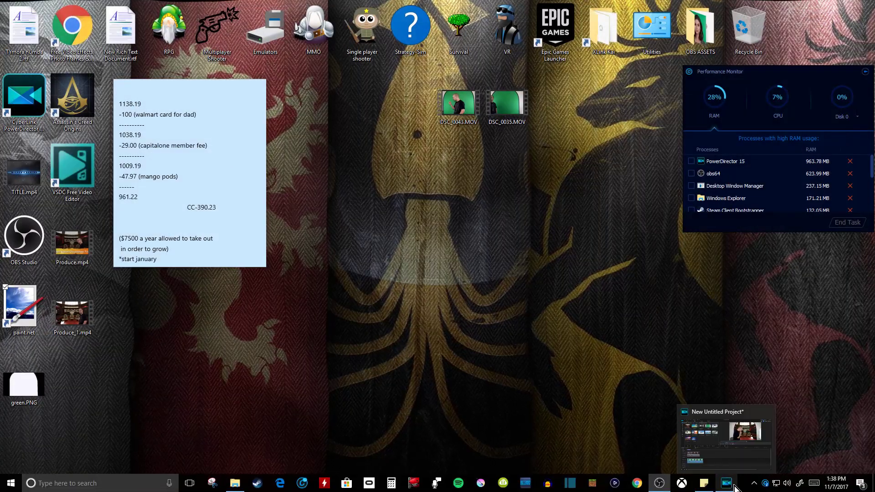
# Switch to PowerDirector and open the DSC_0043 clip in Mask Designer.
pyautogui.click(735, 486)
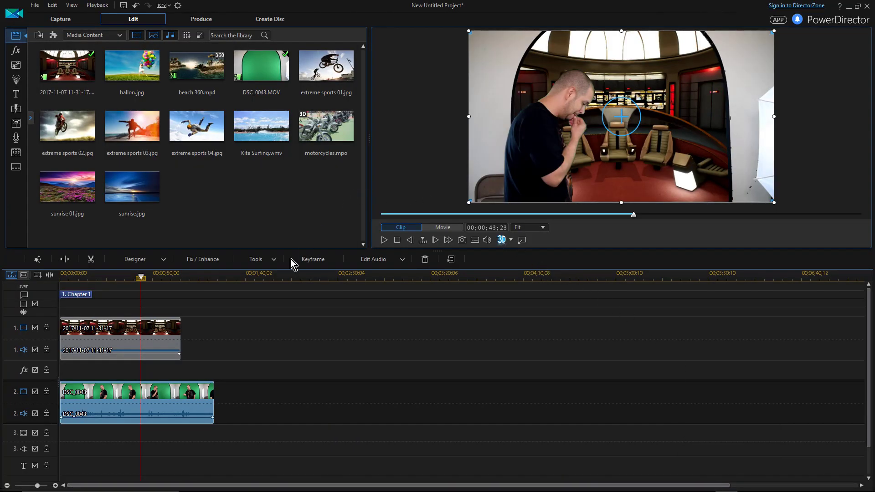
pyautogui.click(139, 258)
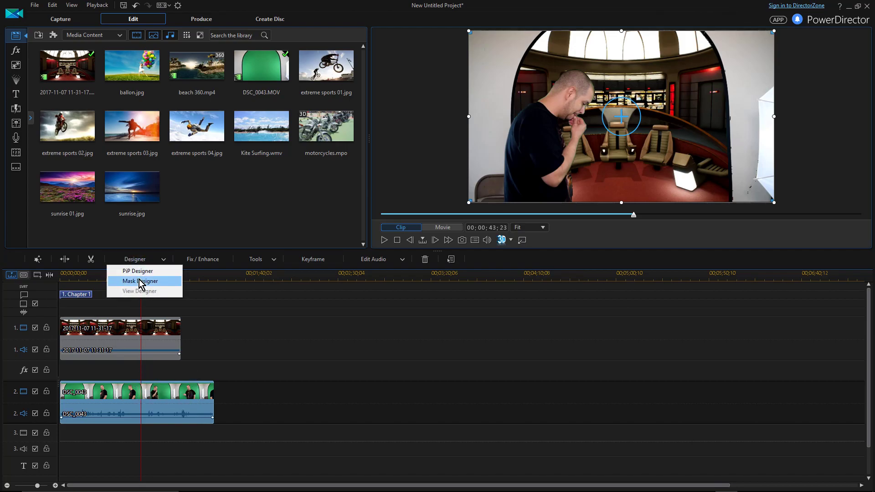
pyautogui.click(139, 280)
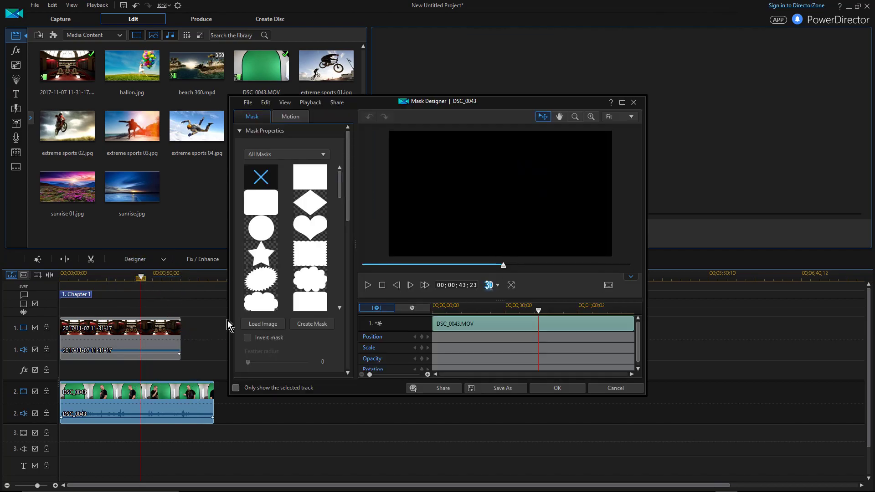
# Load green.PNG from the Desktop as a custom mask image for the DSC_0043 clip.
pyautogui.click(276, 324)
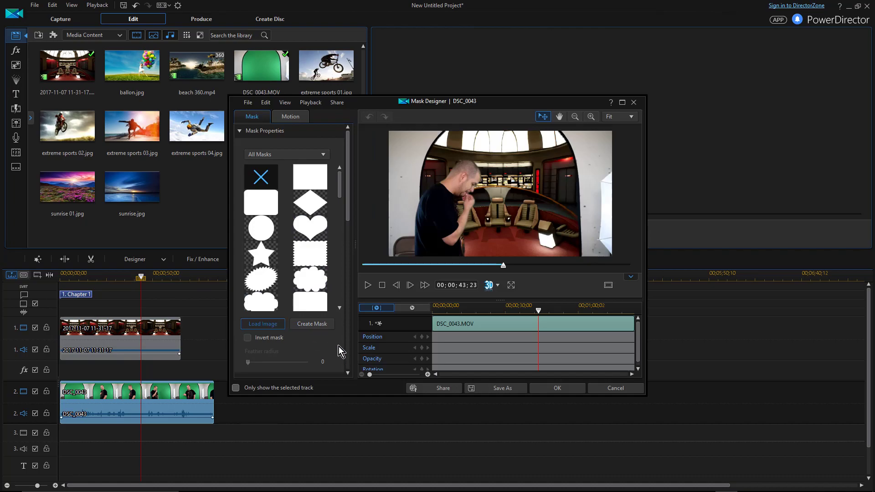
pyautogui.moveTo(314, 230); pyautogui.dragTo(314, 262)
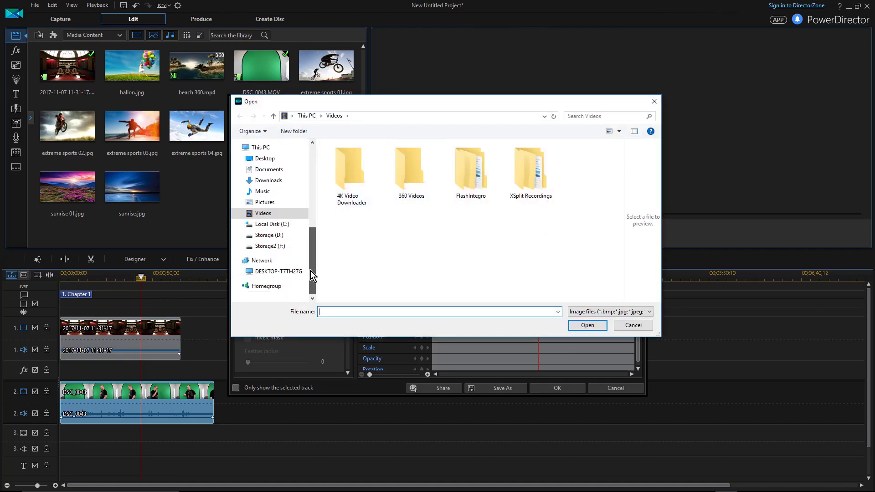
pyautogui.scroll(4, 270, 250)
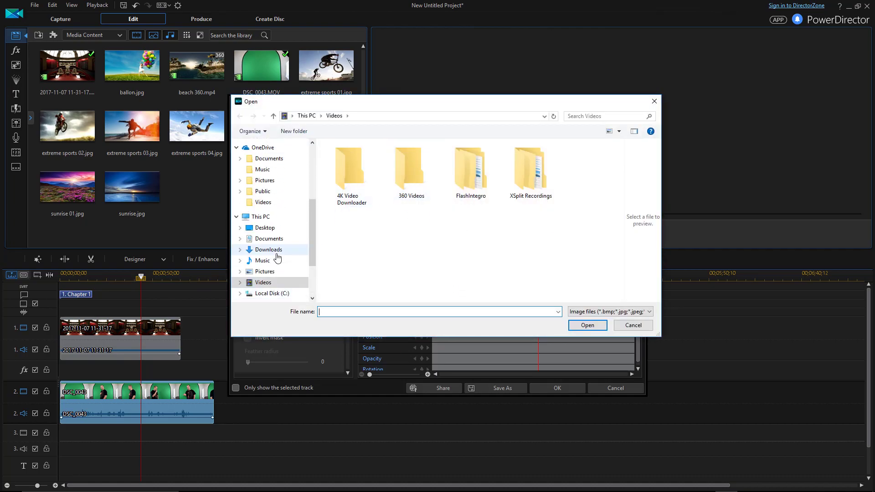
pyautogui.click(262, 293)
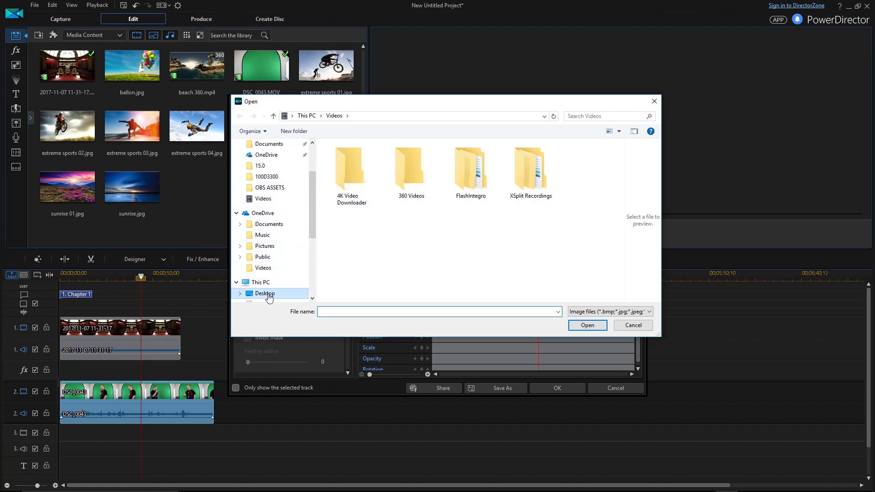
pyautogui.click(350, 279)
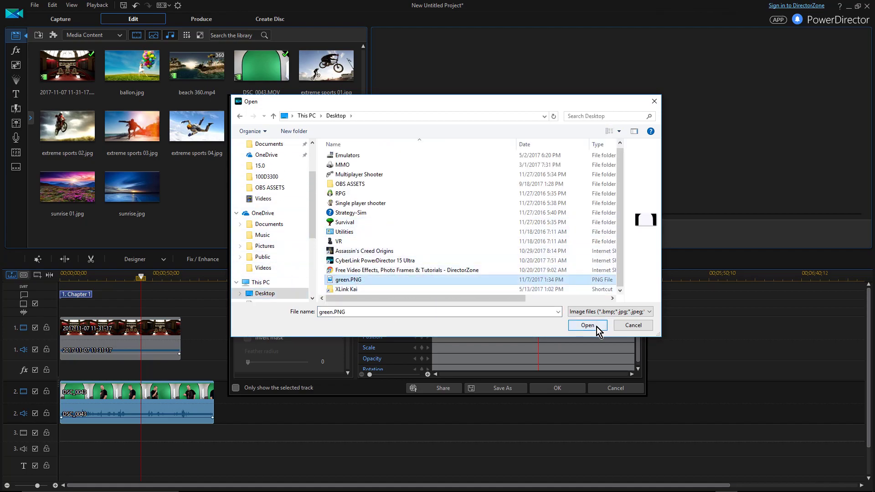
pyautogui.click(592, 325)
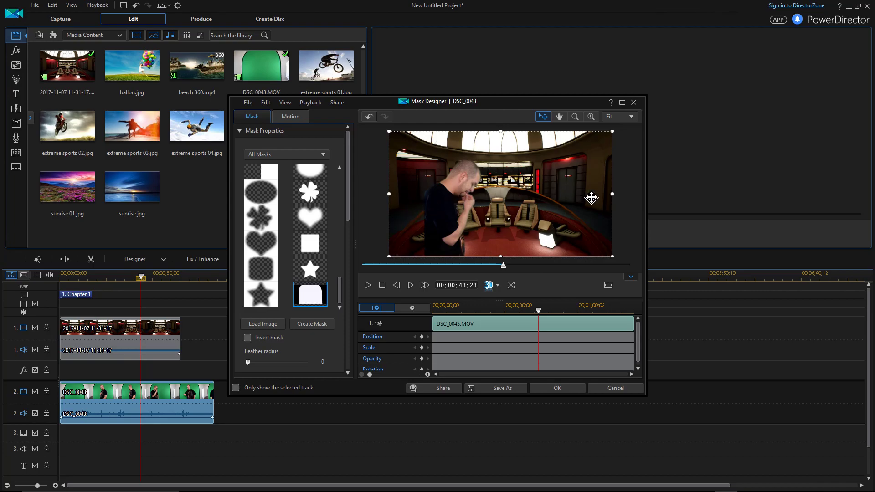
# Maximize Mask Designer, fit the mask to about 1.010 by 1.009 scale at X 0.500, Y 0.495, and apply it.
pyautogui.click(622, 103)
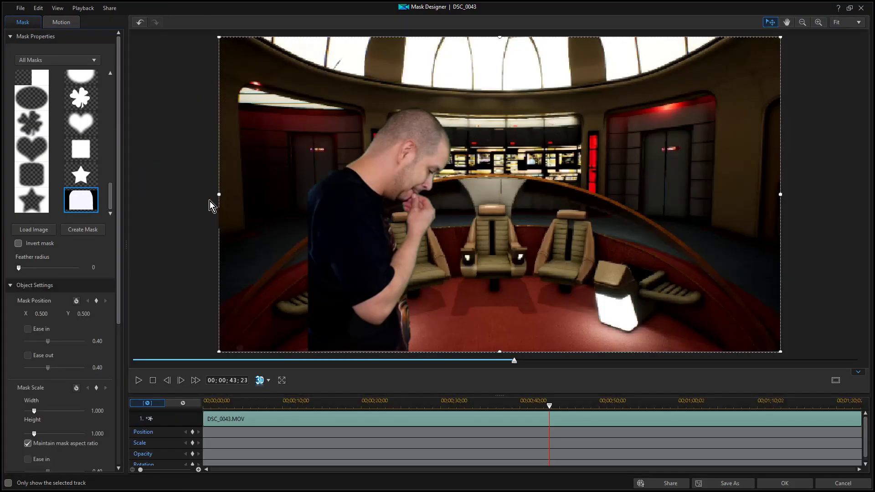
pyautogui.moveTo(221, 193); pyautogui.dragTo(283, 286)
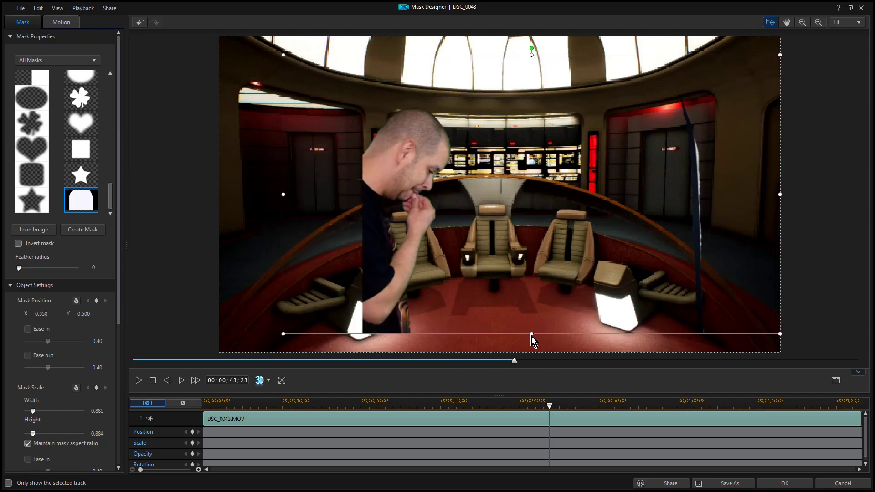
pyautogui.moveTo(532, 334); pyautogui.dragTo(525, 362)
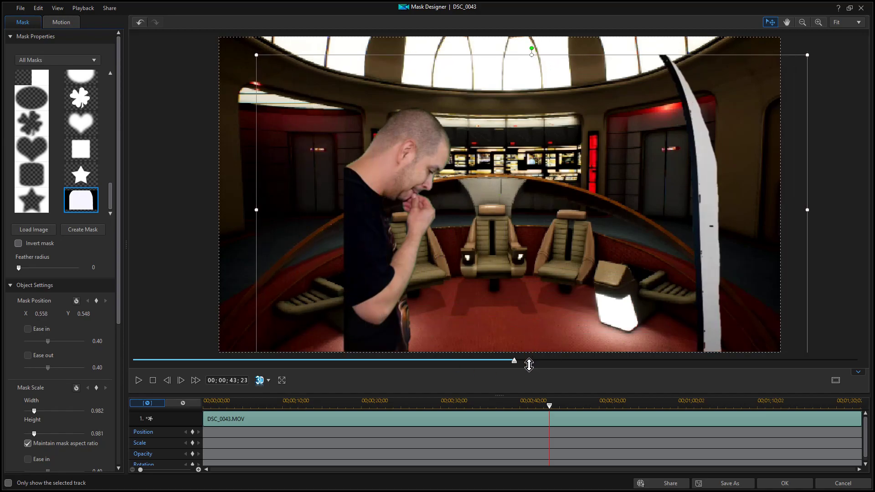
pyautogui.moveTo(560, 287); pyautogui.dragTo(545, 283)
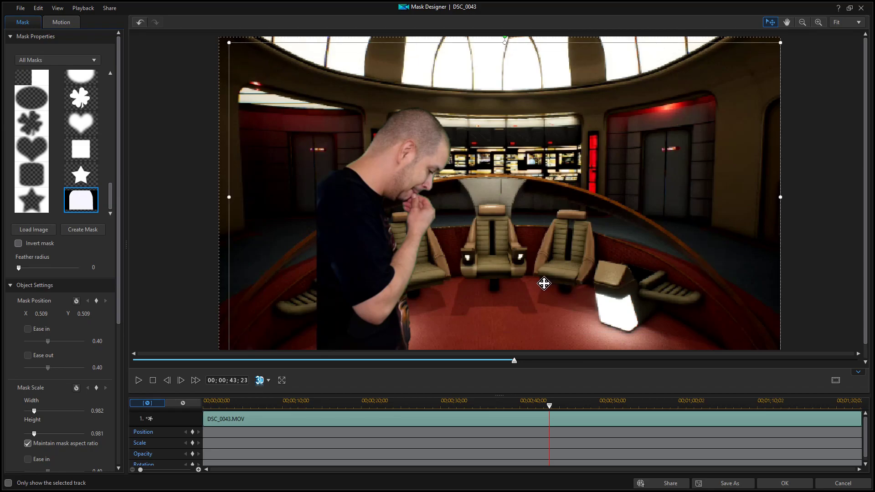
pyautogui.moveTo(543, 283); pyautogui.dragTo(555, 269)
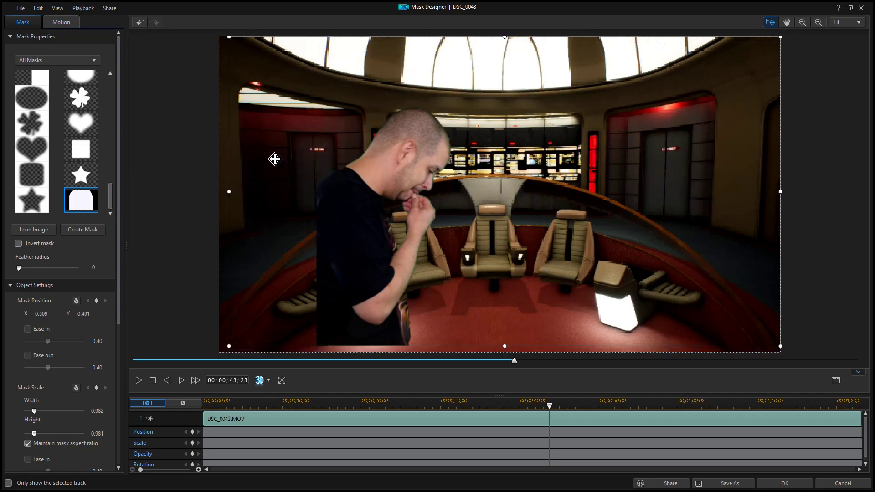
pyautogui.moveTo(219, 195); pyautogui.dragTo(219, 195)
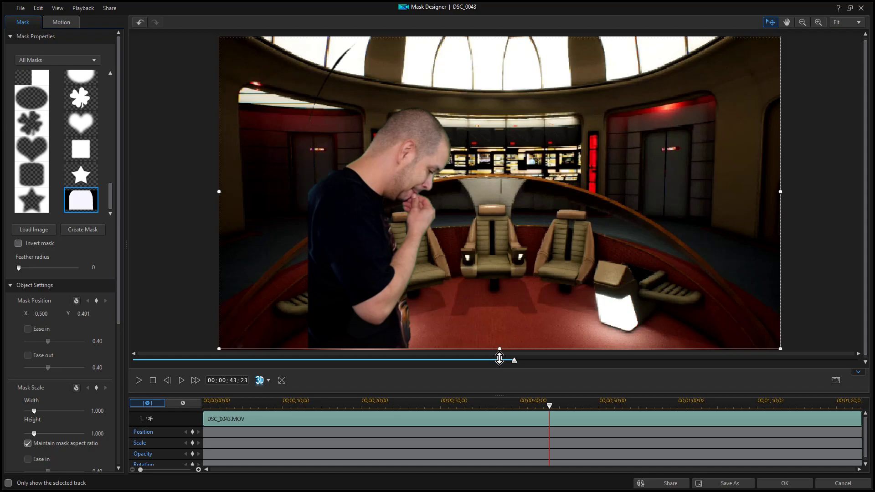
pyautogui.moveTo(501, 350); pyautogui.dragTo(502, 354)
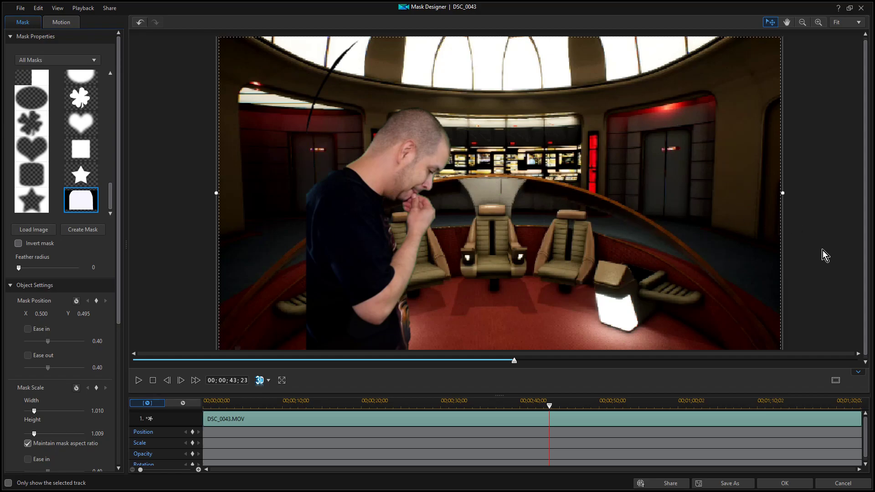
pyautogui.click(786, 483)
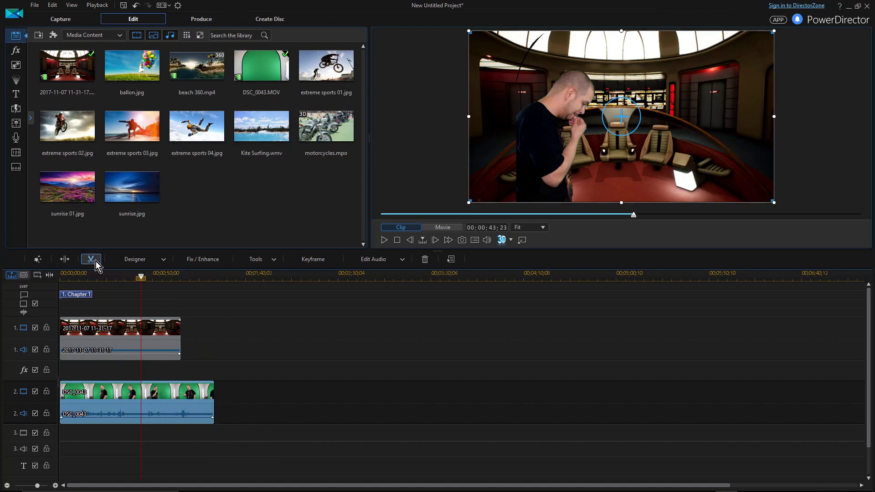
# Open the DSC_0043 clip for multi trimming and mark the first segment's start at about 00;00;03;12.
pyautogui.doubleClick(155, 397)
pyautogui.moveTo(455, 267); pyautogui.dragTo(283, 274)
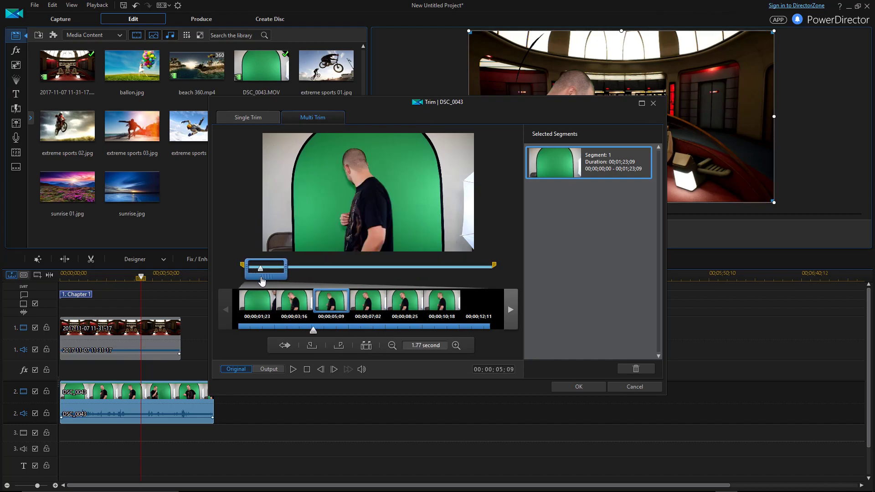
pyautogui.moveTo(363, 335); pyautogui.dragTo(320, 334)
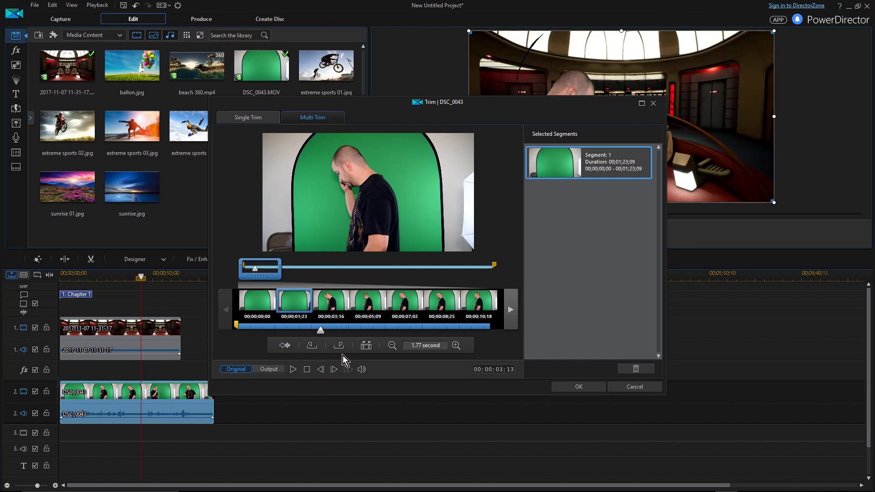
pyautogui.click(311, 346)
# Mark the first segment's end at about 00;00;35;21.
pyautogui.moveTo(320, 330); pyautogui.dragTo(480, 345)
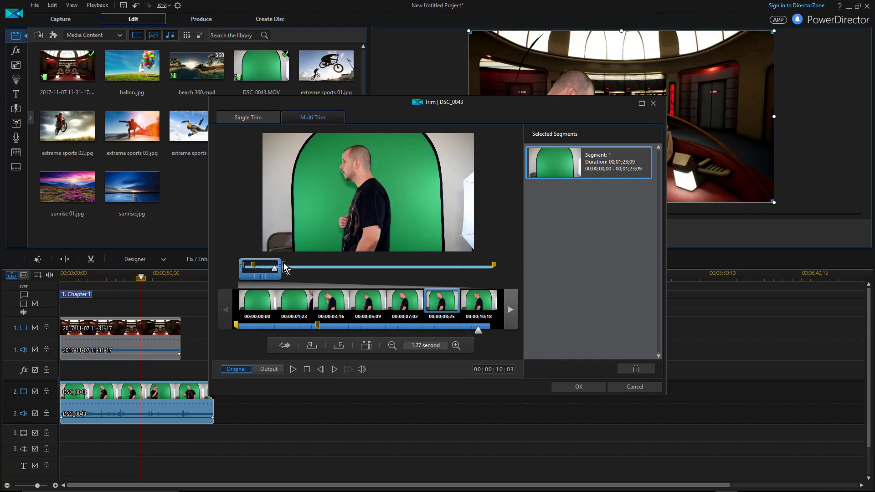
pyautogui.moveTo(281, 268); pyautogui.dragTo(314, 268)
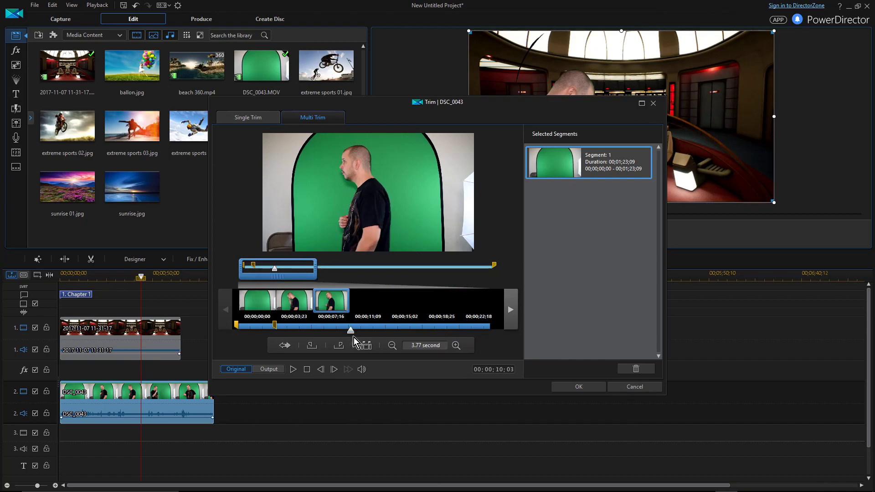
pyautogui.moveTo(353, 335); pyautogui.dragTo(492, 343)
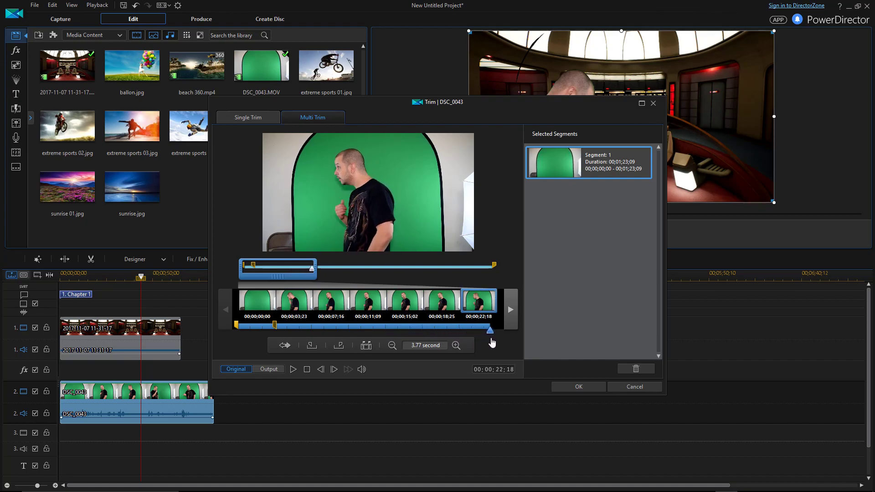
pyautogui.moveTo(317, 265); pyautogui.dragTo(346, 265)
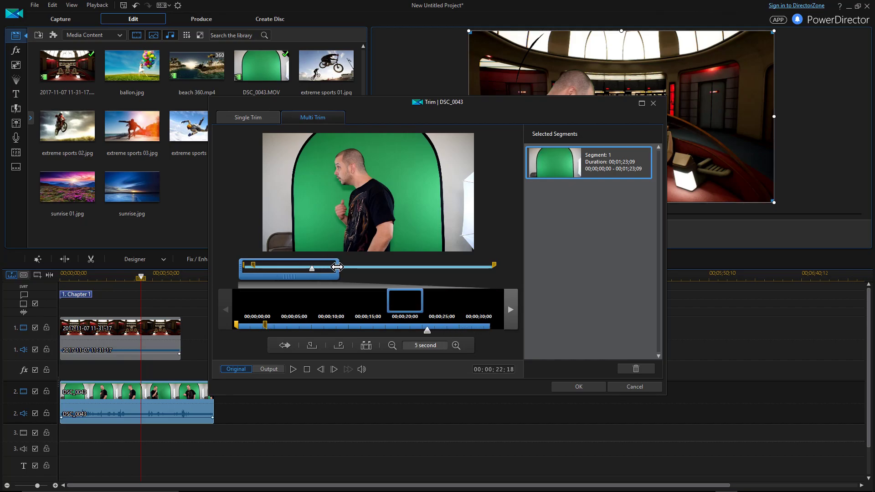
pyautogui.moveTo(413, 334); pyautogui.dragTo(492, 333)
pyautogui.moveTo(342, 270); pyautogui.dragTo(367, 270)
pyautogui.moveTo(446, 332); pyautogui.dragTo(467, 338)
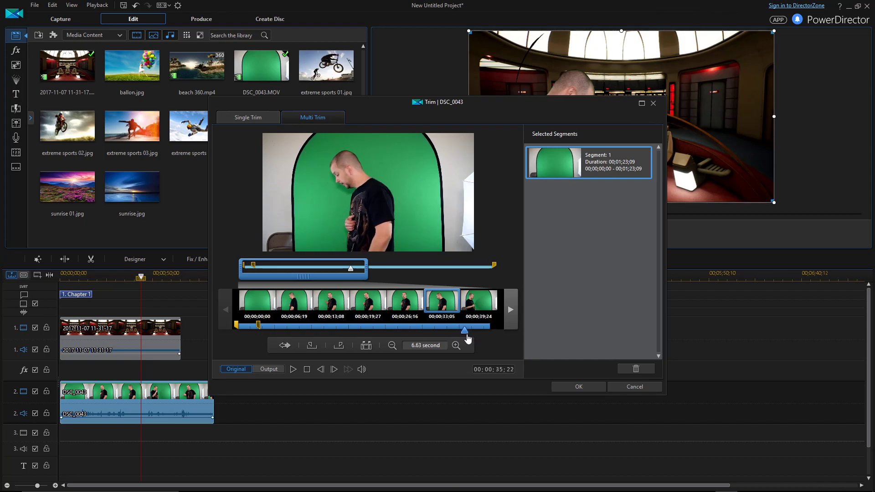
pyautogui.click(342, 350)
# Mark a second segment to keep from about 00;00;43;17 to 00;01;00;16.
pyautogui.moveTo(325, 276); pyautogui.dragTo(418, 283)
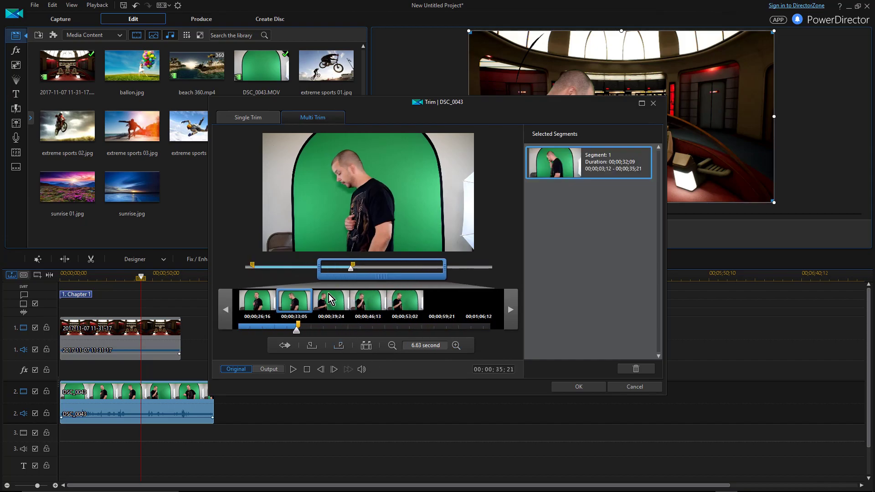
pyautogui.moveTo(297, 327); pyautogui.dragTo(346, 326)
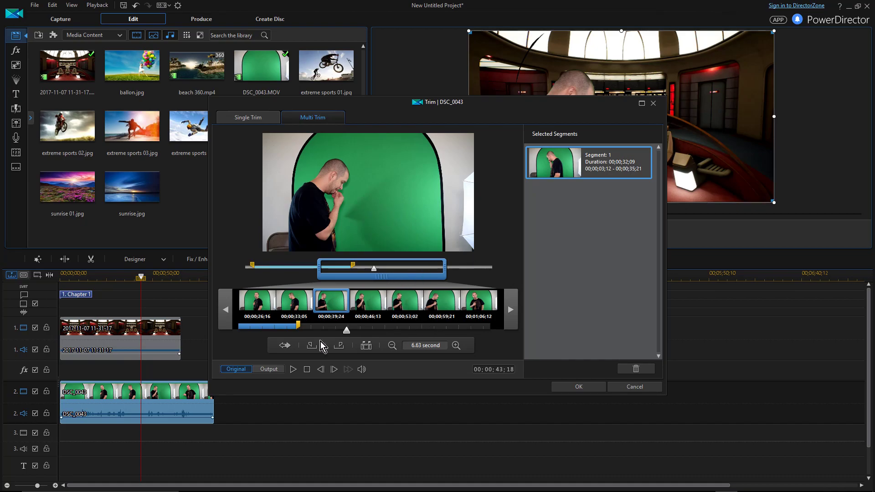
pyautogui.moveTo(350, 337); pyautogui.dragTo(456, 341)
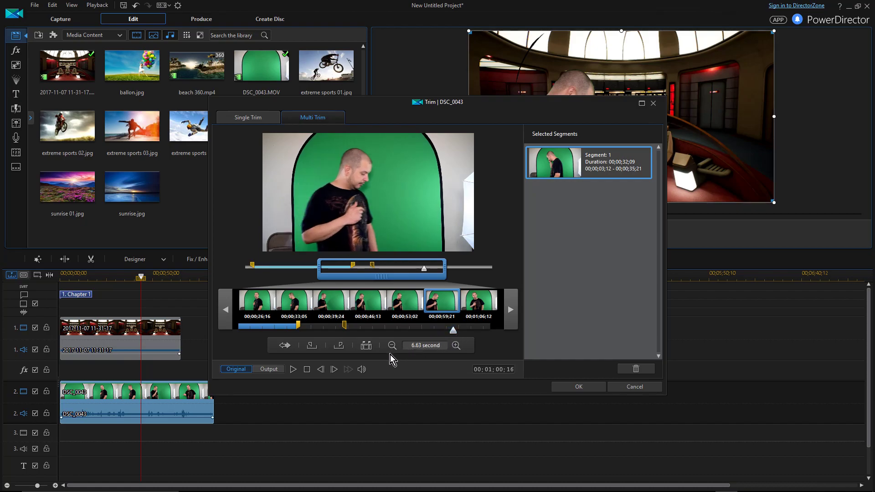
pyautogui.click(339, 348)
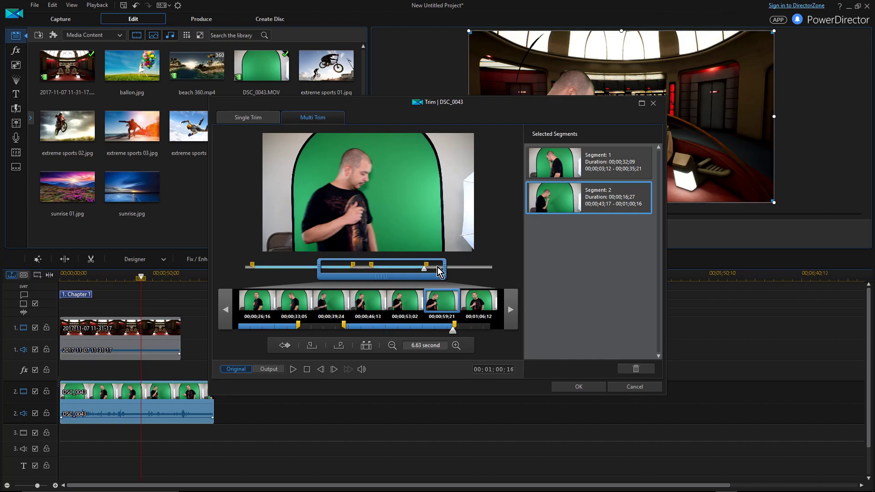
# Mark a third segment from about 00;01;04;01 to 00;01;10;22 and apply the trim to the clip.
pyautogui.moveTo(395, 280); pyautogui.dragTo(447, 278)
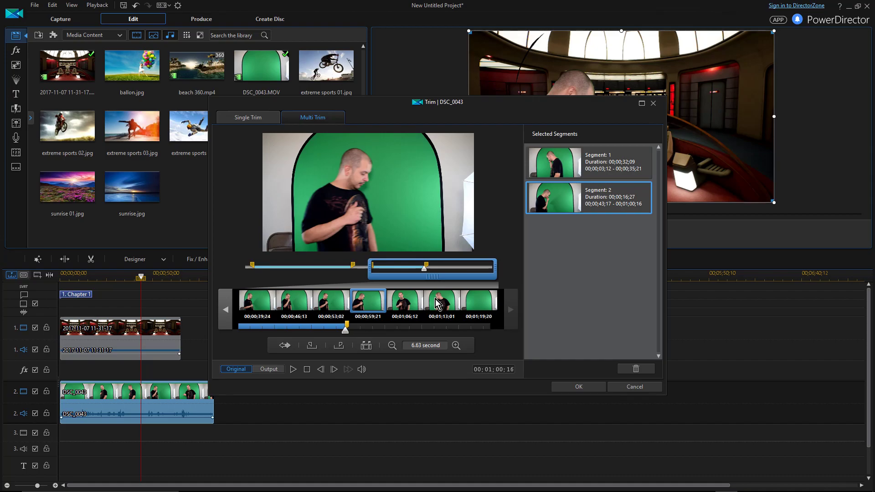
pyautogui.moveTo(352, 336); pyautogui.dragTo(370, 340)
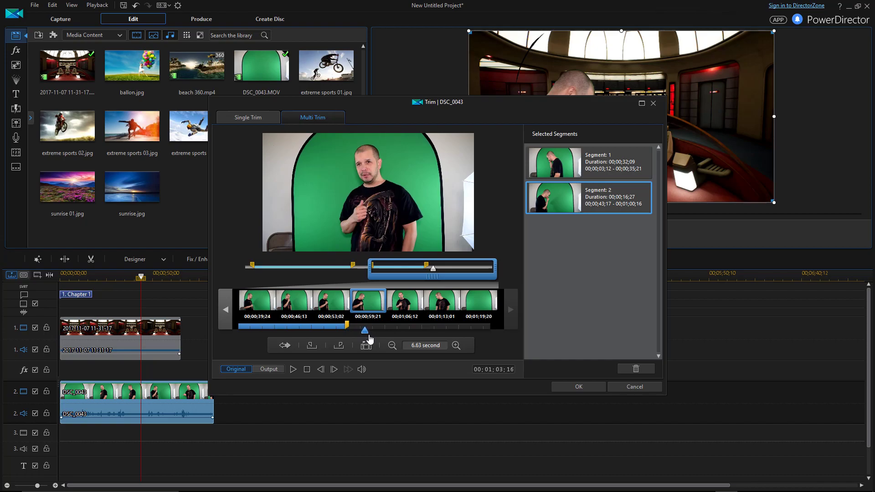
pyautogui.moveTo(371, 338)
pyautogui.mouseDown()
pyautogui.moveTo(381, 336)
pyautogui.moveTo(373, 334)
pyautogui.mouseUp()
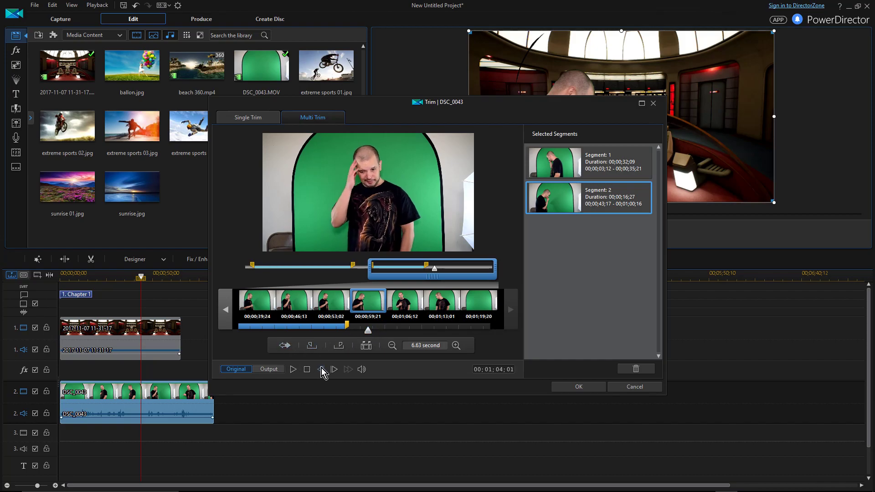
pyautogui.moveTo(371, 334); pyautogui.dragTo(411, 342)
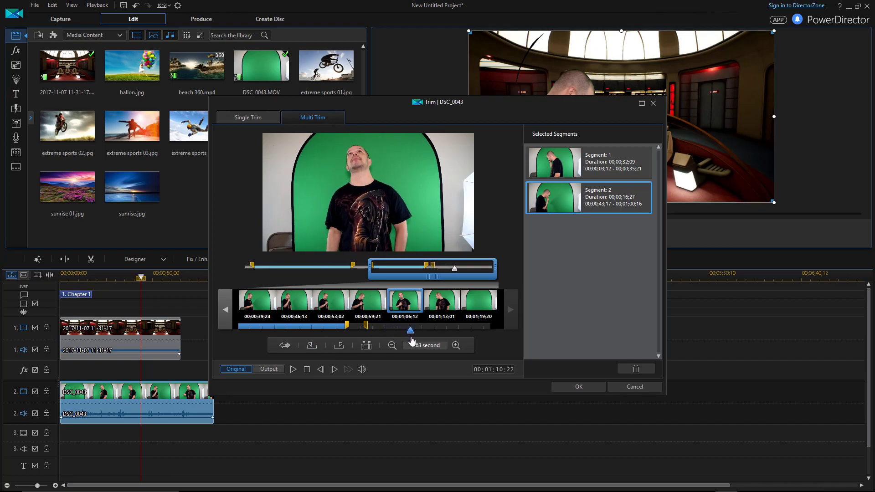
pyautogui.click(339, 346)
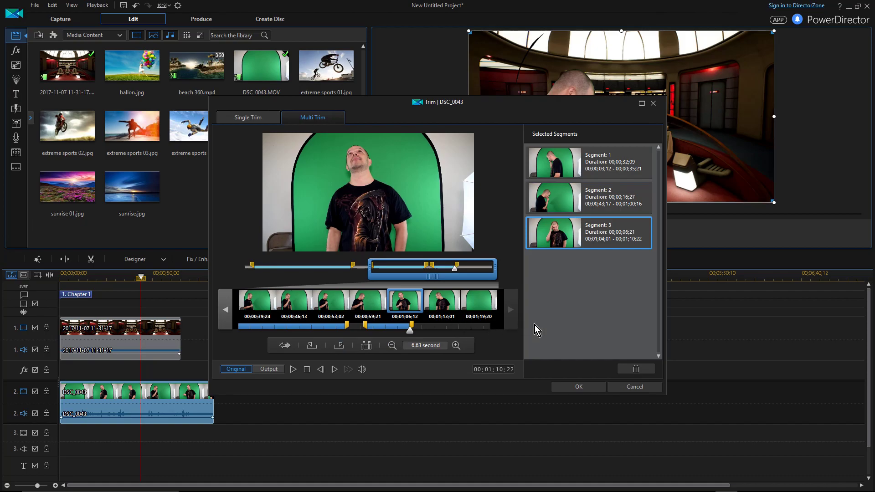
pyautogui.click(576, 388)
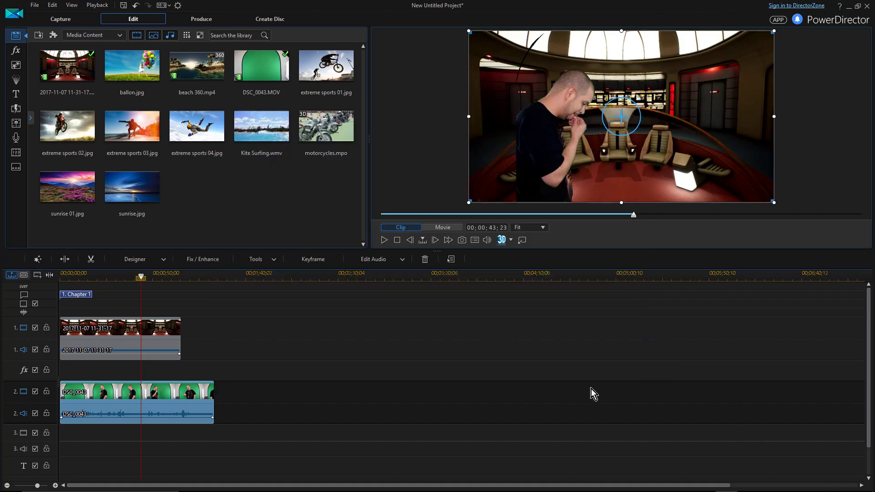
# Inspect the composite at 00;00;04;05 in the first trimmed DSC_0043 segment, with the preview area enlarged.
pyautogui.click(152, 274)
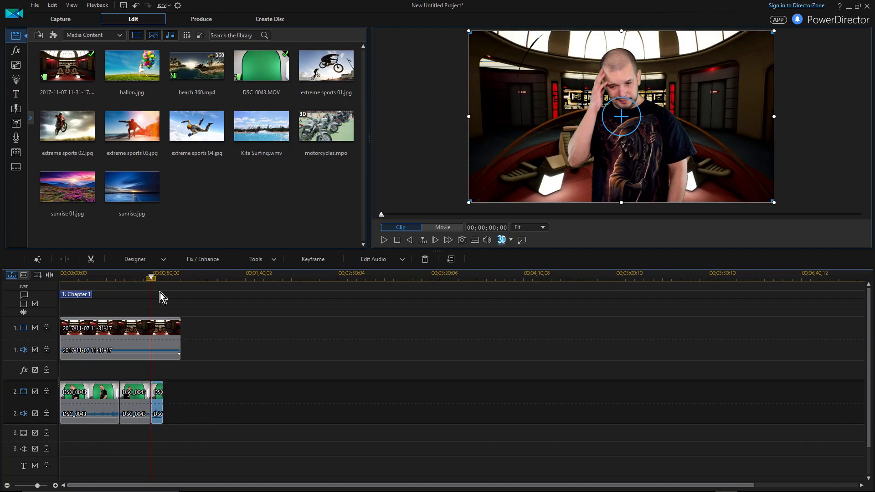
pyautogui.moveTo(152, 277); pyautogui.dragTo(72, 305)
pyautogui.click(89, 403)
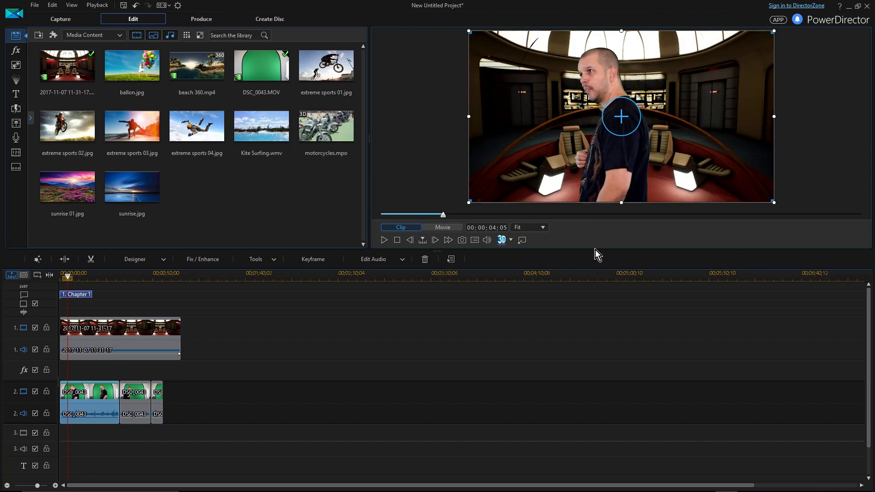
pyautogui.moveTo(594, 251); pyautogui.dragTo(593, 318)
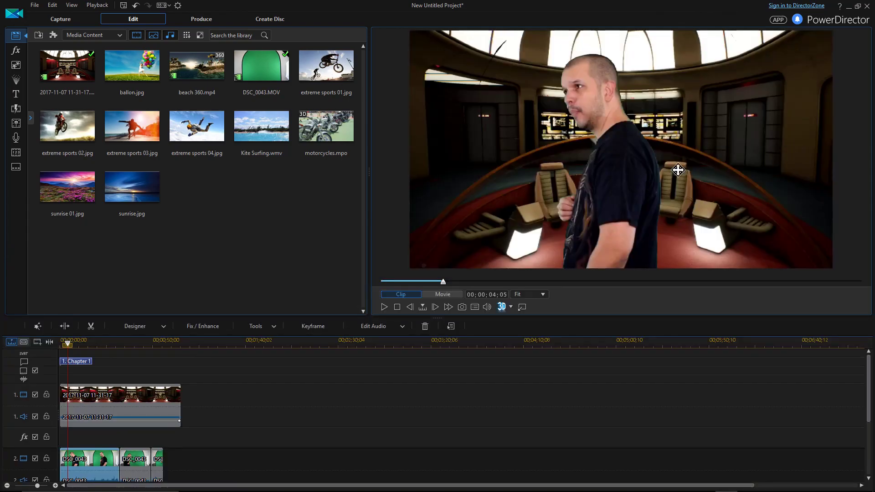
pyautogui.scroll(-3, 269, 408)
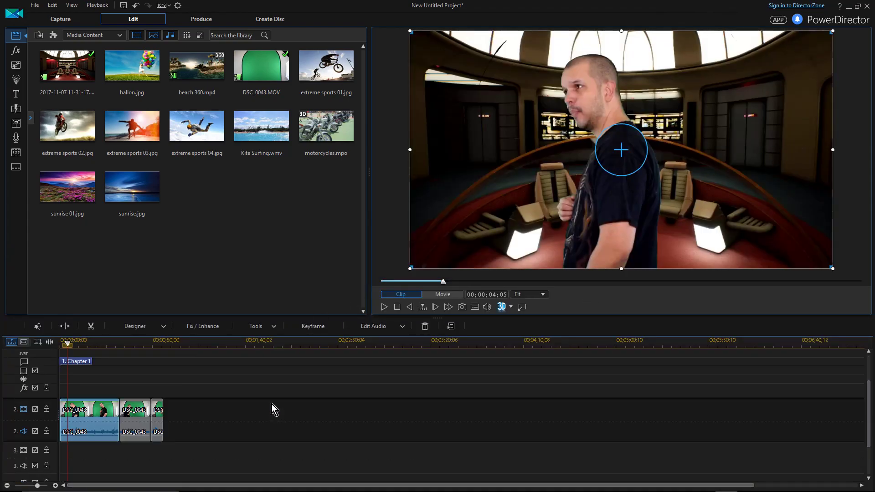
# Move the second DSC_0043 segment onto track 3 to overlap the first from about 00;00;19;23, and shift its picture to the frame's left side.
pyautogui.moveTo(139, 410); pyautogui.dragTo(117, 470)
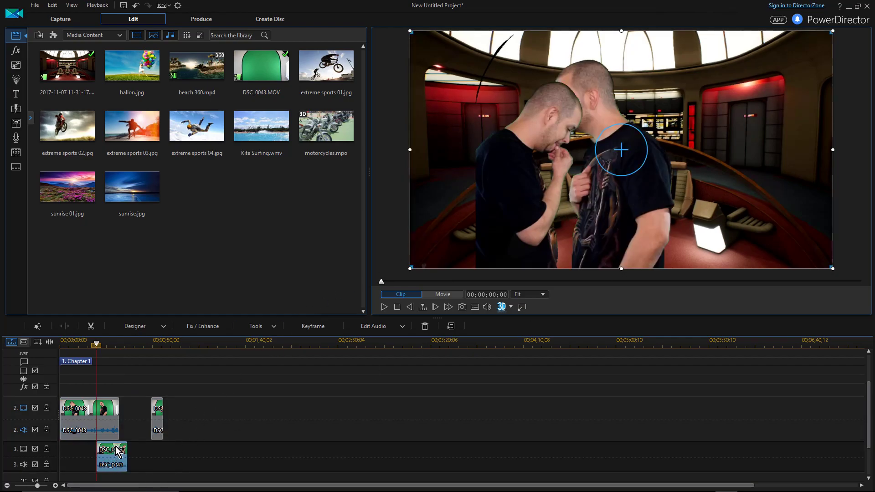
pyautogui.moveTo(527, 178); pyautogui.dragTo(451, 206)
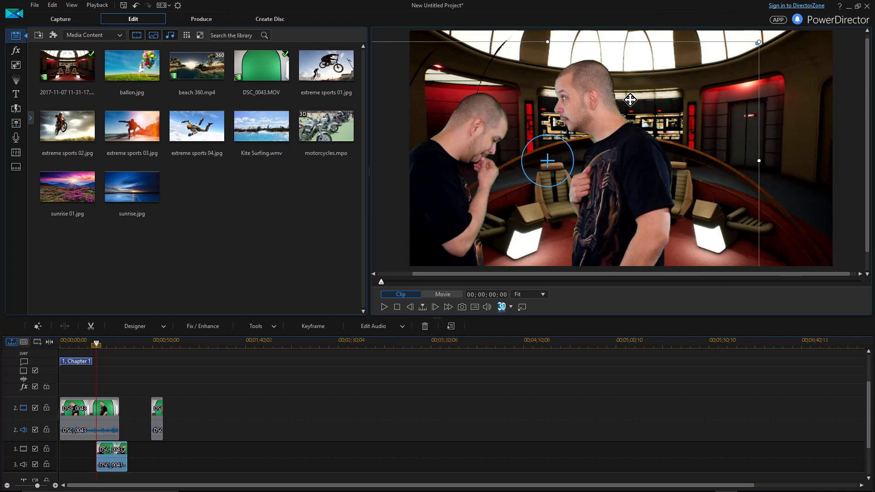
# Move the first segment's picture to the right side of the frame and scale it down so the figure looks smaller.
pyautogui.click(796, 225)
pyautogui.click(115, 450)
pyautogui.moveTo(624, 162); pyautogui.dragTo(756, 162)
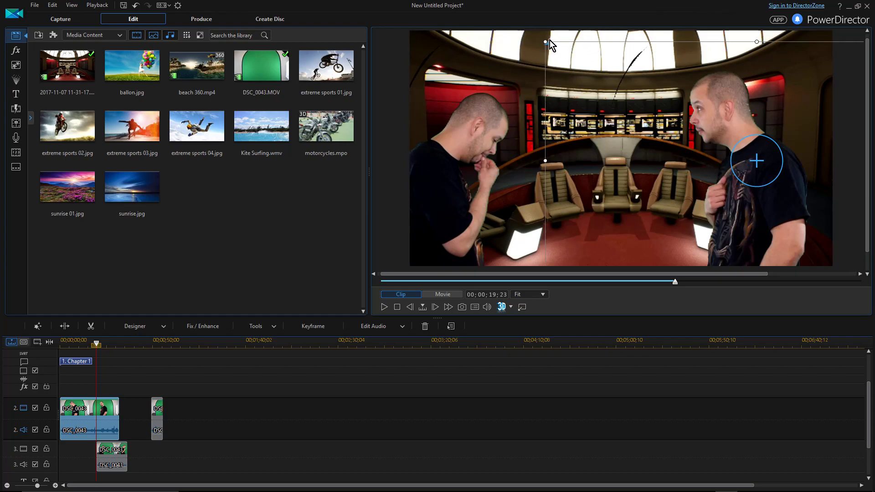
pyautogui.moveTo(546, 43); pyautogui.dragTo(745, 209)
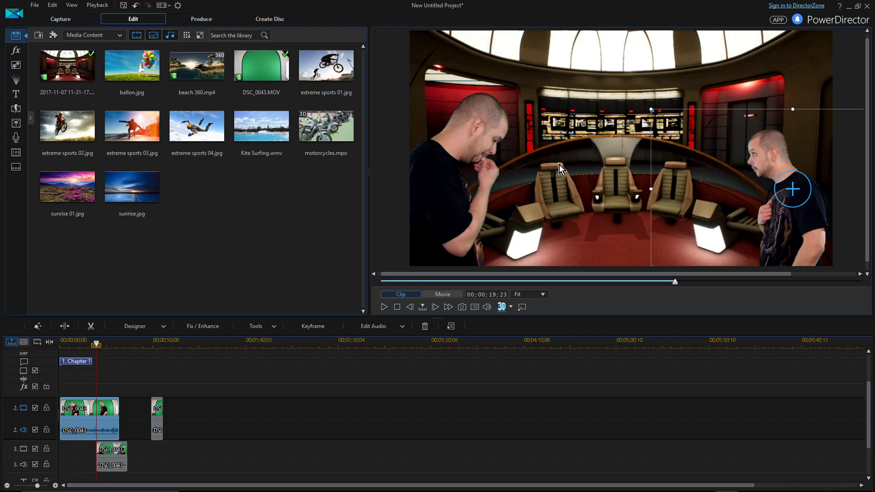
# Try to match the track 3 segment to the first by copying the first segment's keyframe attributes and pasting them onto it.
pyautogui.rightClick(100, 414)
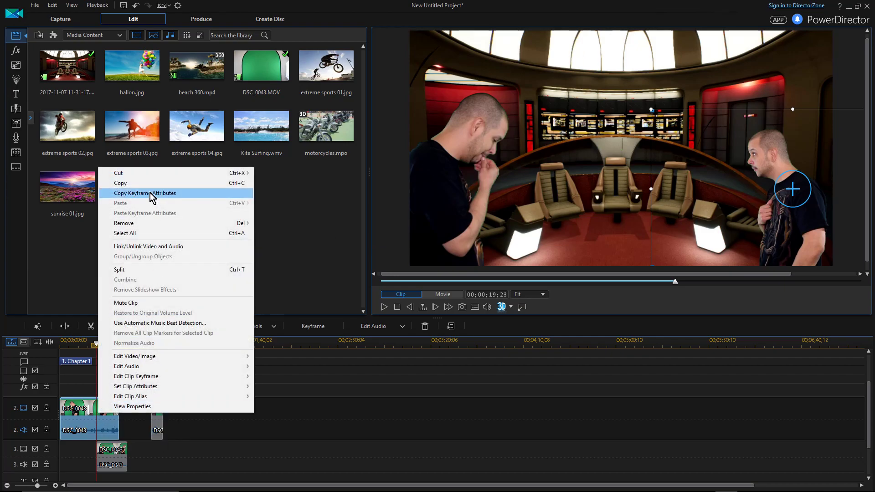
pyautogui.click(151, 193)
pyautogui.click(121, 450)
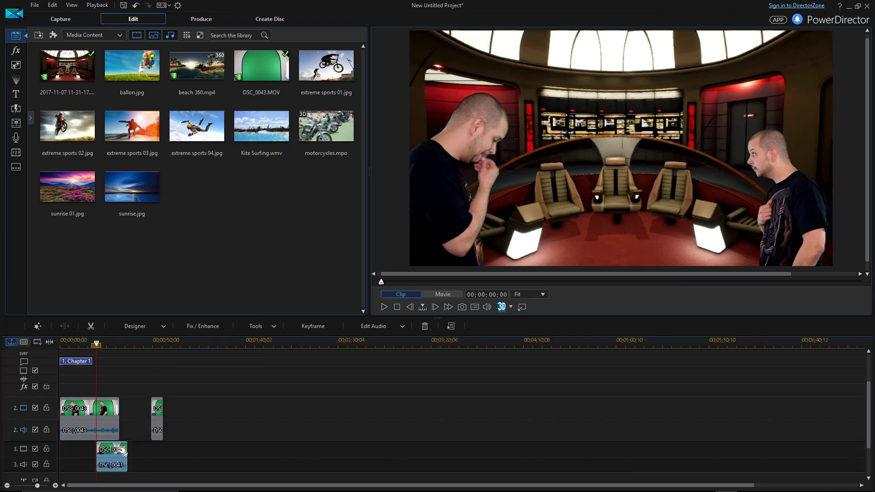
pyautogui.click(483, 142)
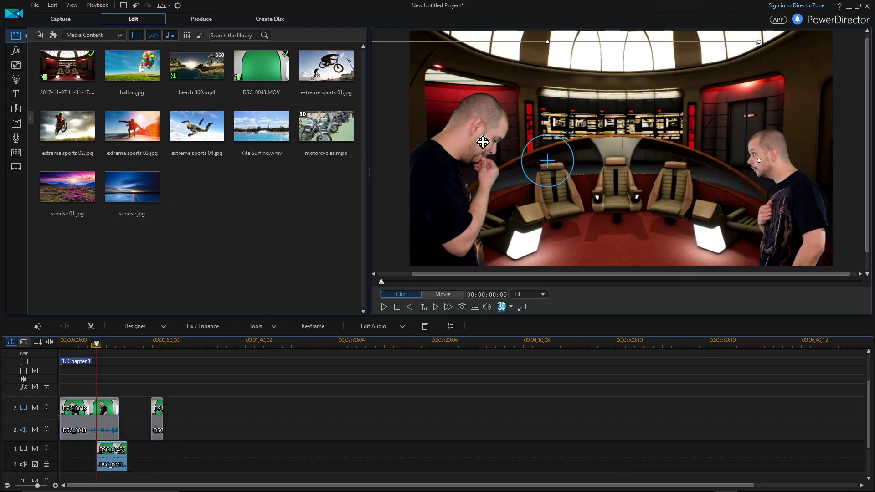
pyautogui.rightClick(112, 451)
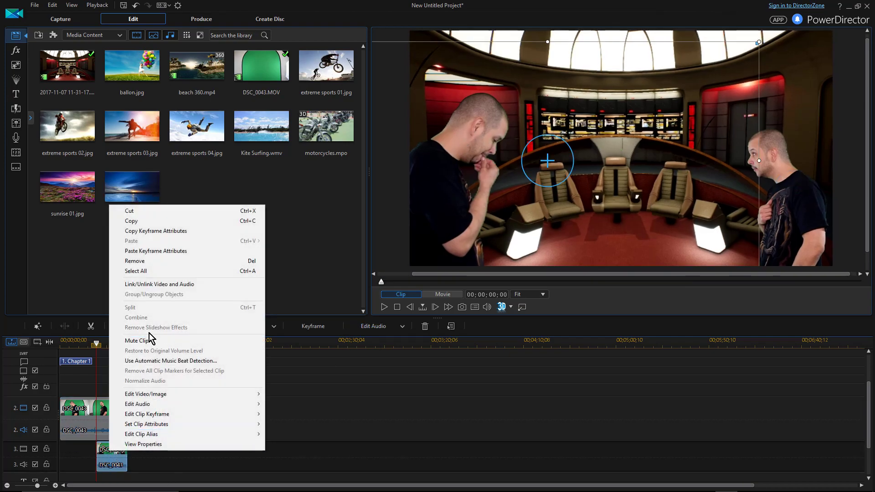
pyautogui.click(152, 250)
pyautogui.click(434, 273)
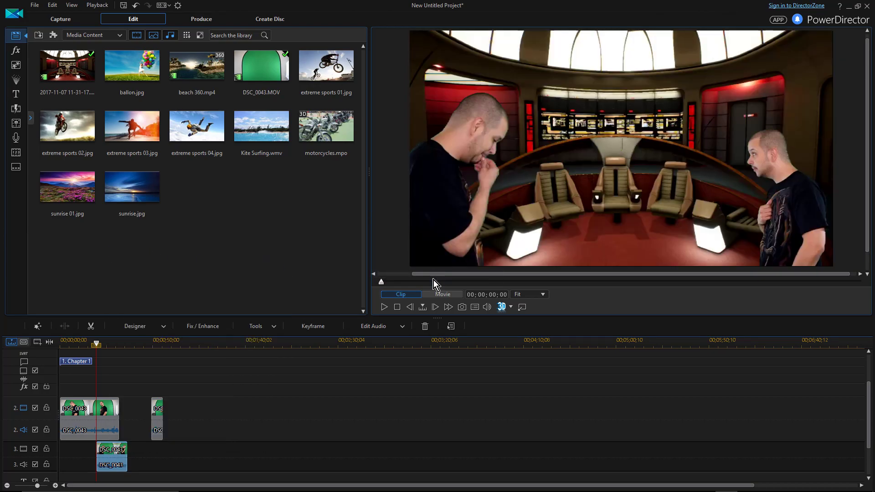
# Scale down the track 3 picture at the frame's left edge to match the other figure, and check the start of the overlap.
pyautogui.moveTo(716, 206); pyautogui.dragTo(478, 244)
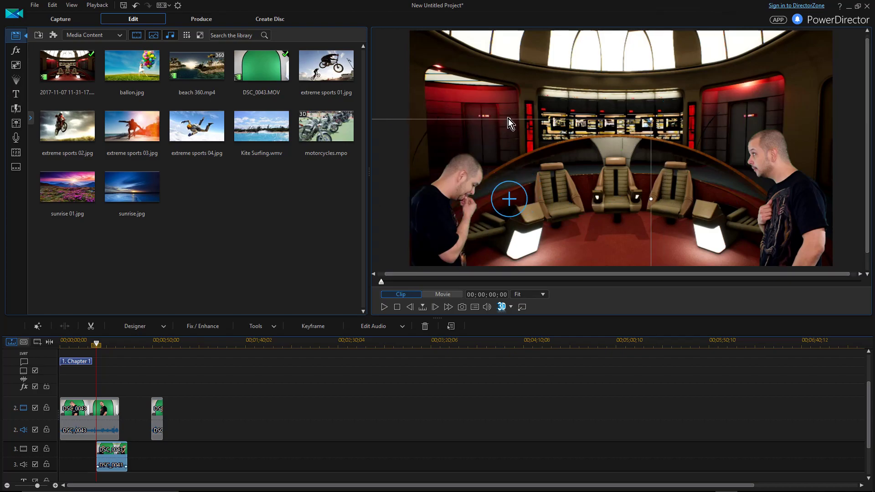
pyautogui.moveTo(508, 116); pyautogui.dragTo(511, 102)
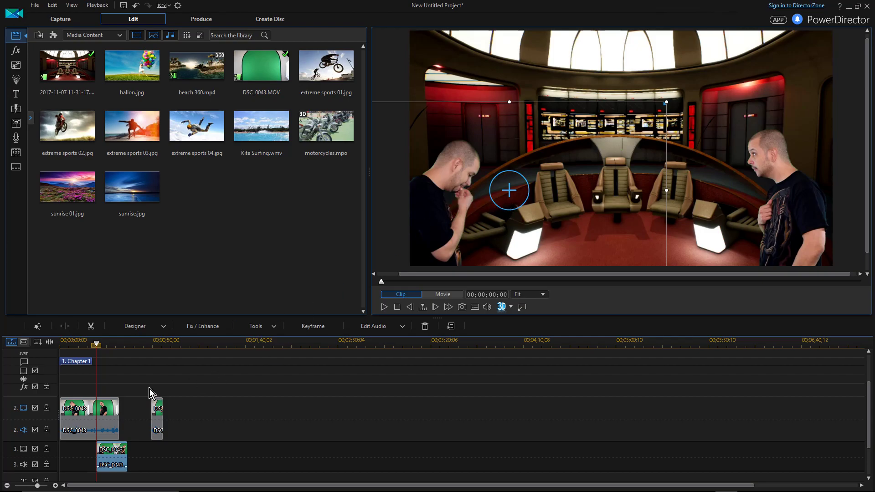
pyautogui.click(100, 347)
pyautogui.moveTo(97, 344); pyautogui.dragTo(101, 349)
pyautogui.click(419, 210)
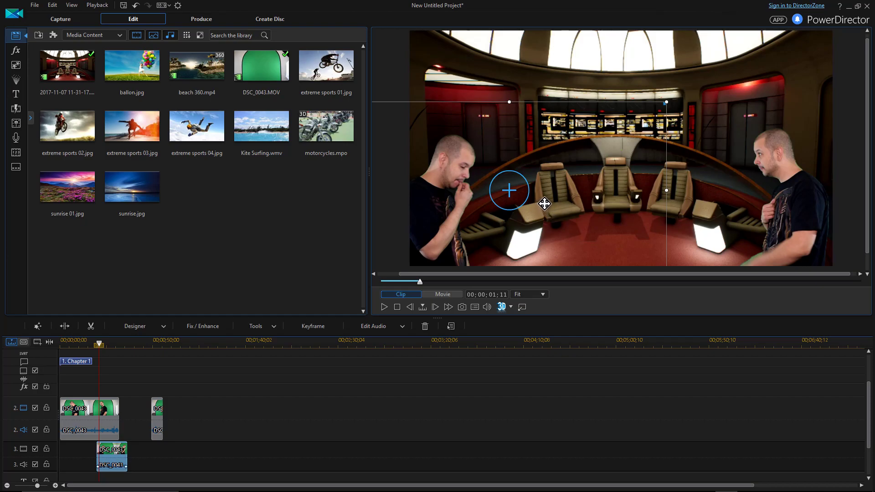
pyautogui.click(100, 345)
pyautogui.moveTo(100, 348); pyautogui.dragTo(96, 344)
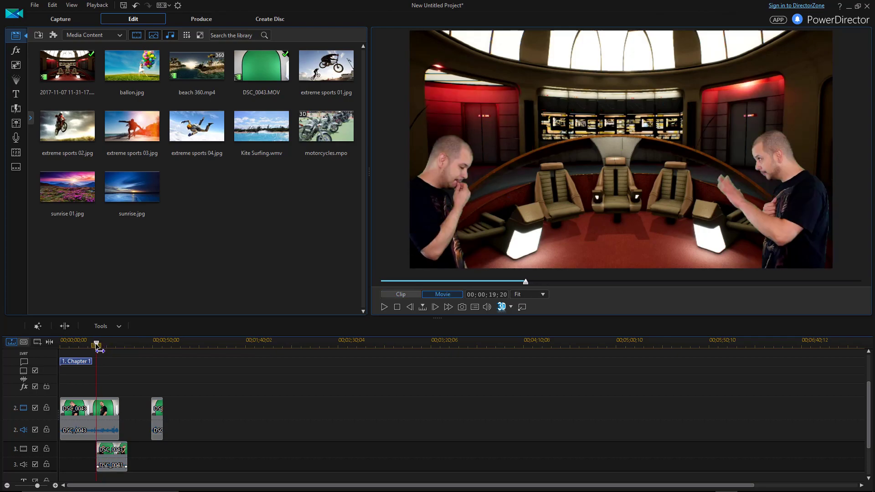
# Open the keyframe settings for the track 3 segment and move its picture past the frame's left edge at clip time 00;00;00;00.
pyautogui.click(98, 447)
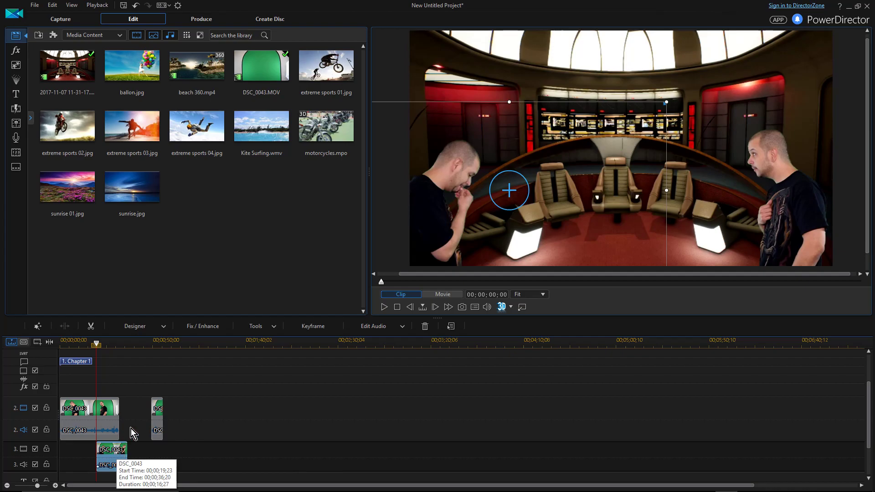
pyautogui.click(165, 328)
pyautogui.click(162, 352)
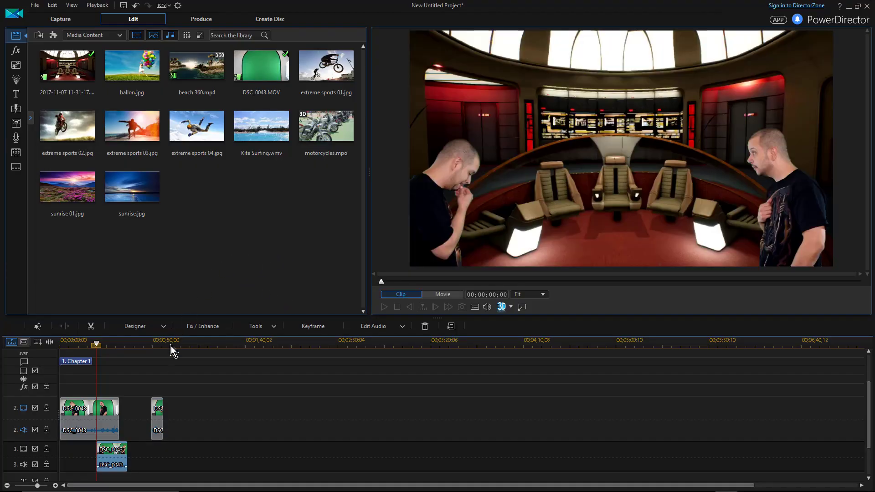
pyautogui.click(139, 327)
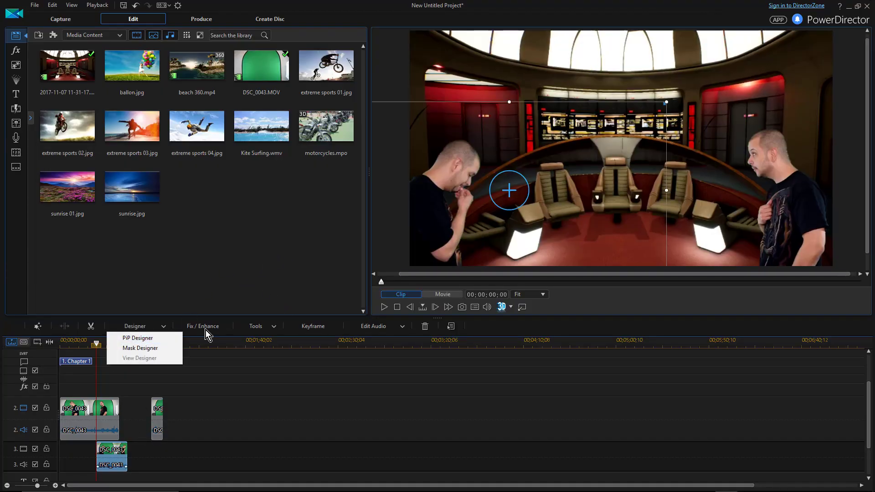
pyautogui.click(305, 327)
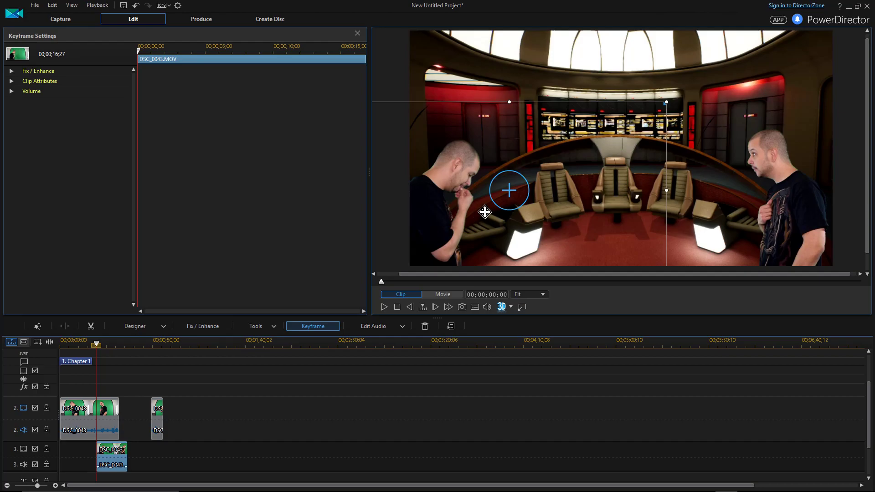
pyautogui.moveTo(516, 206); pyautogui.dragTo(405, 196)
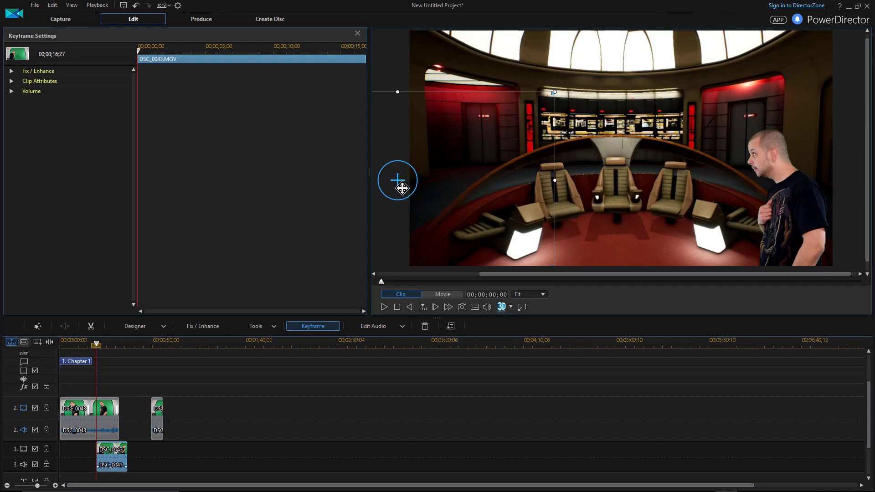
pyautogui.moveTo(405, 187); pyautogui.dragTo(402, 187)
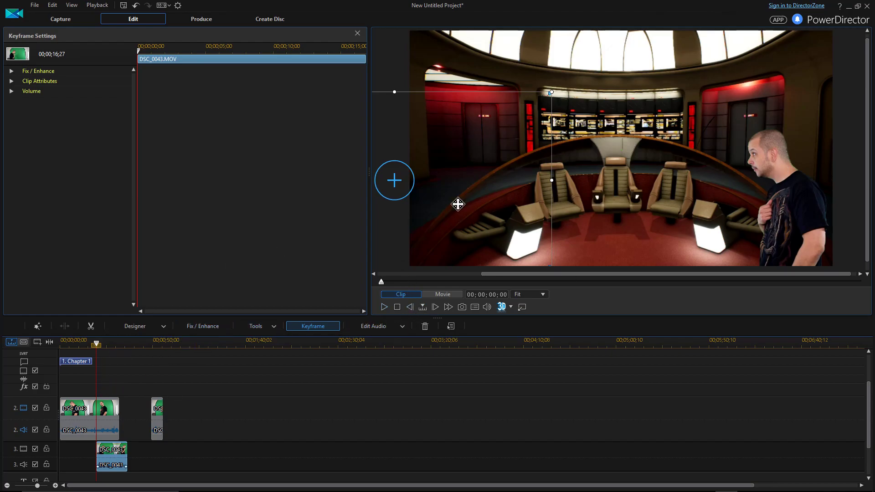
# Advance the track 3 segment to clip time 00;00;01;24 and shift its picture slightly to the right.
pyautogui.click(384, 310)
pyautogui.click(384, 308)
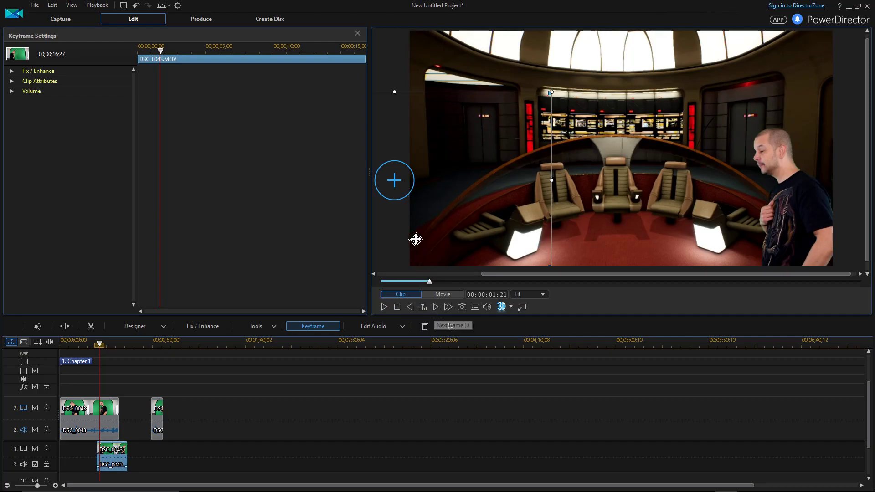
pyautogui.click(435, 307)
pyautogui.click(436, 306)
pyautogui.click(436, 306)
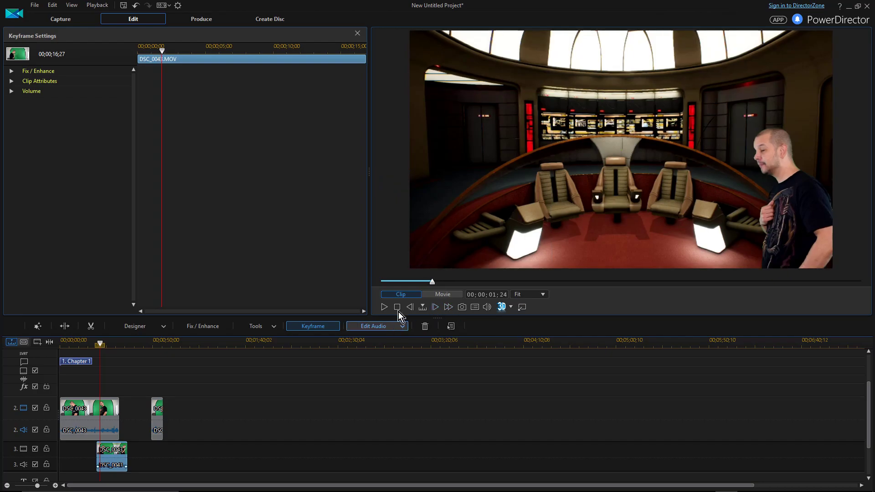
pyautogui.moveTo(414, 223); pyautogui.dragTo(427, 223)
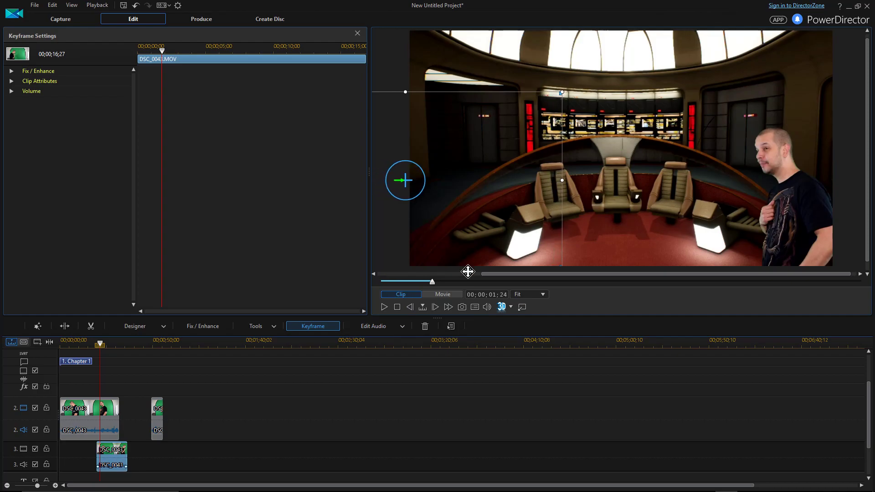
# Shift the track 3 picture further to the right at clip time 00;00;01;27.
pyautogui.doubleClick(435, 308)
pyautogui.click(435, 308)
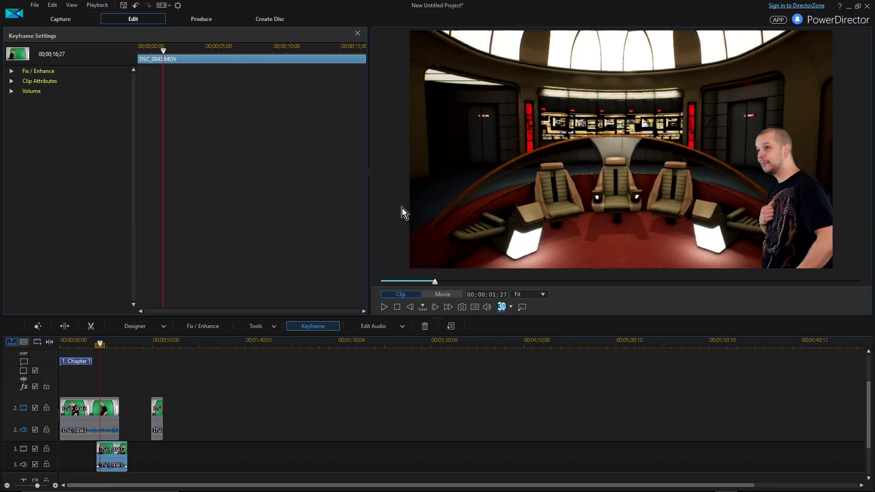
pyautogui.click(433, 217)
pyautogui.moveTo(404, 200); pyautogui.dragTo(460, 220)
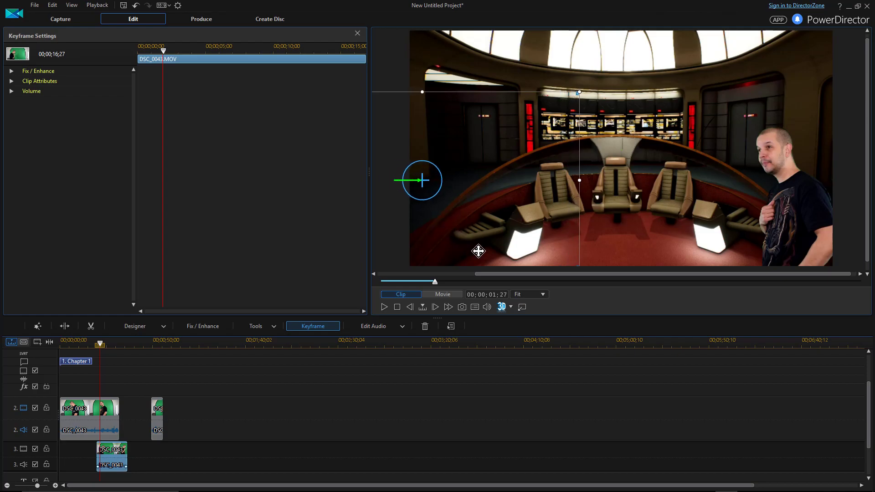
# Shift the track 3 picture a little more to the right at clip time 00;00;02;00.
pyautogui.click(436, 307)
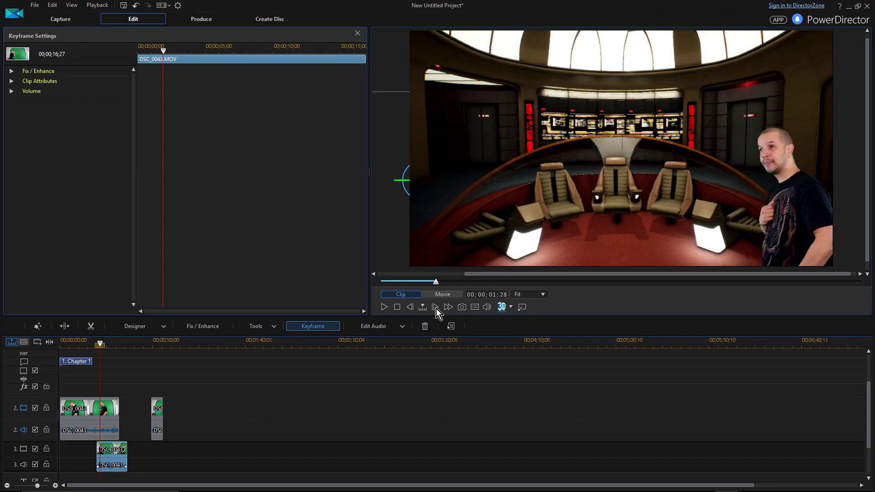
pyautogui.click(436, 308)
pyautogui.click(437, 307)
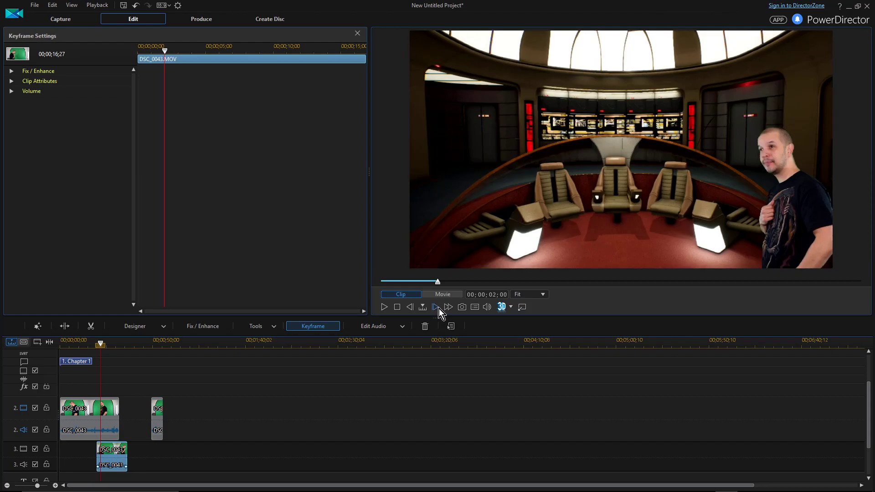
pyautogui.click(398, 203)
pyautogui.moveTo(416, 205); pyautogui.dragTo(429, 205)
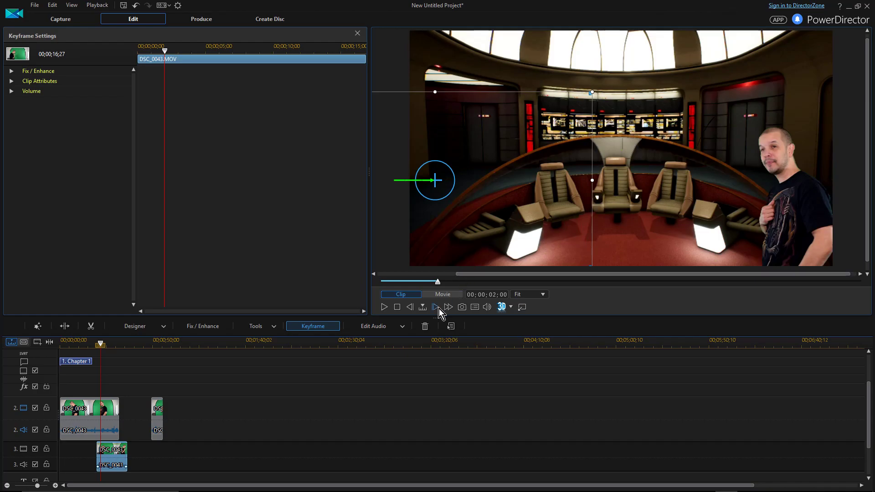
# At clip time 00;00;02;02, move the track 3 picture right until the figure's edge enters the frame.
pyautogui.click(438, 308)
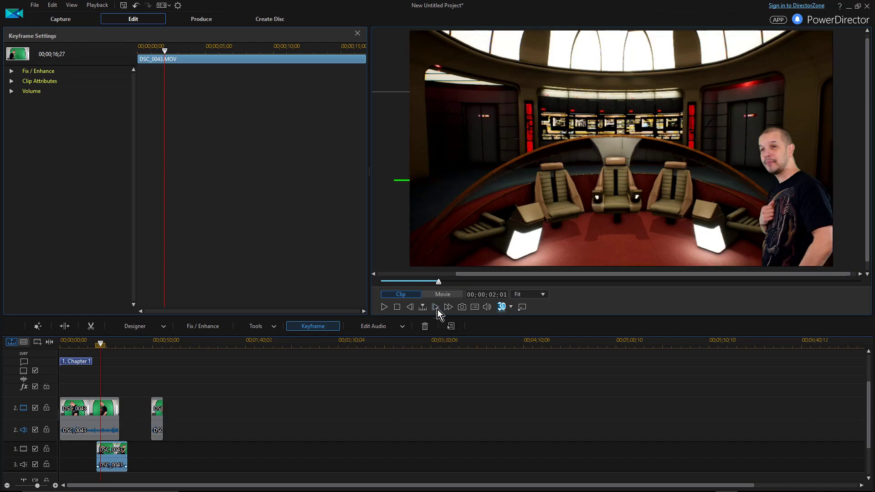
pyautogui.click(439, 308)
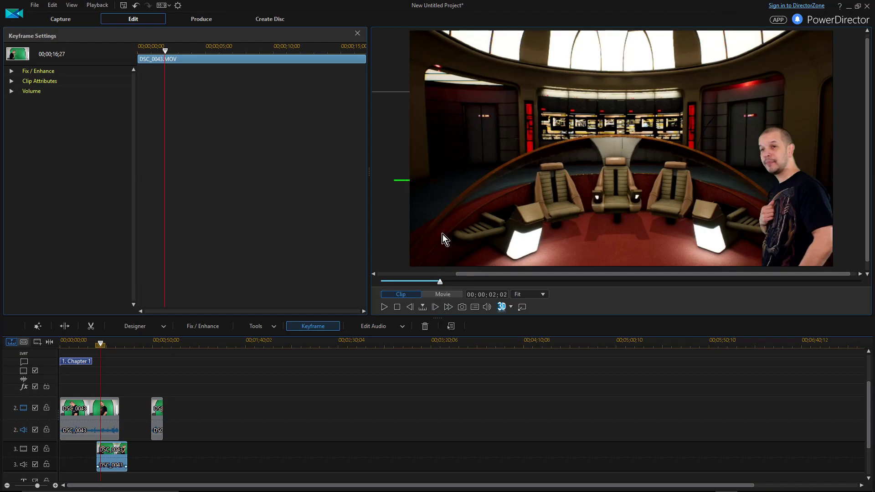
pyautogui.click(455, 238)
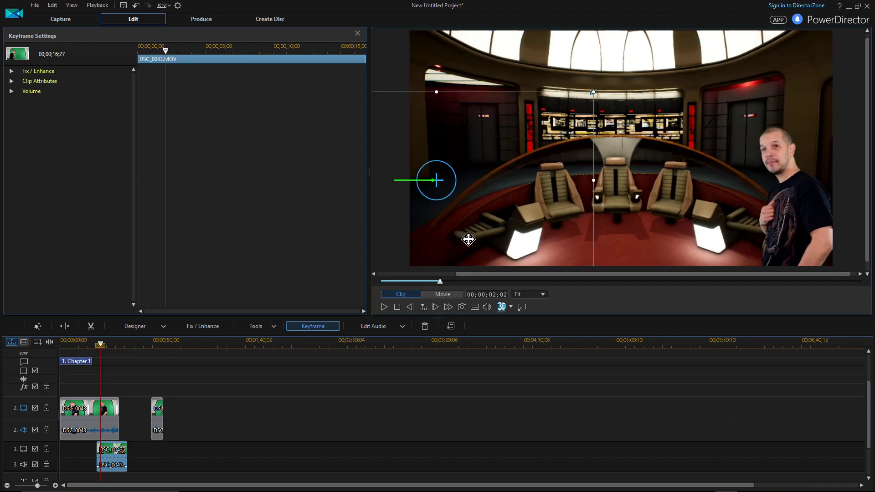
pyautogui.moveTo(473, 245); pyautogui.dragTo(472, 246)
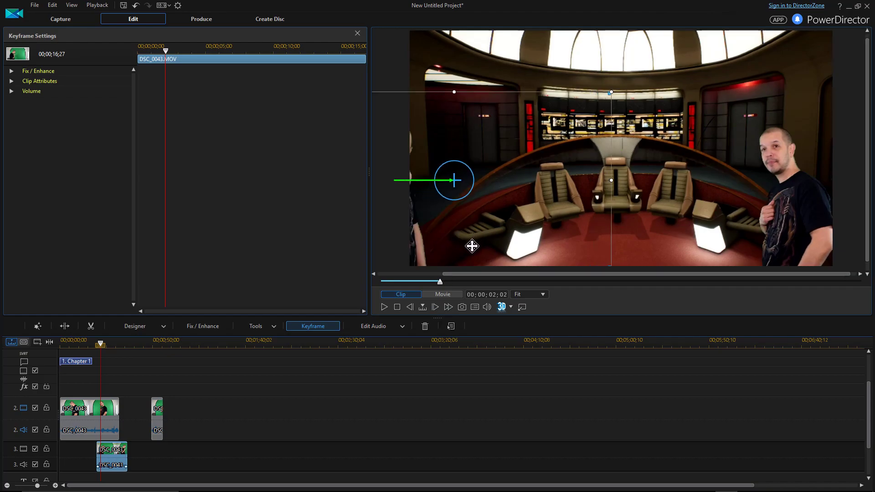
# At clip time 00;00;02;10, move the track 3 picture right until part of the figure's face shows, and advance one frame.
pyautogui.click(435, 307)
pyautogui.click(435, 309)
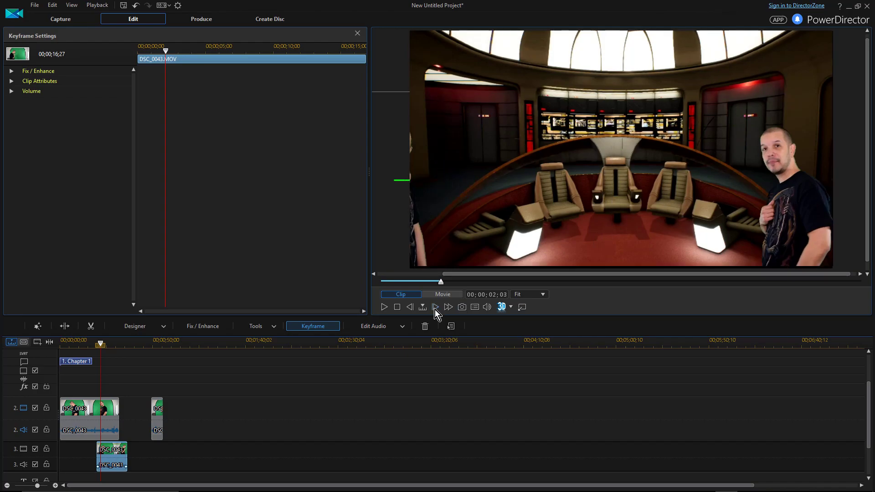
pyautogui.click(434, 309)
pyautogui.click(435, 309)
pyautogui.click(435, 309)
pyautogui.click(435, 309)
pyautogui.click(435, 309)
pyautogui.click(435, 309)
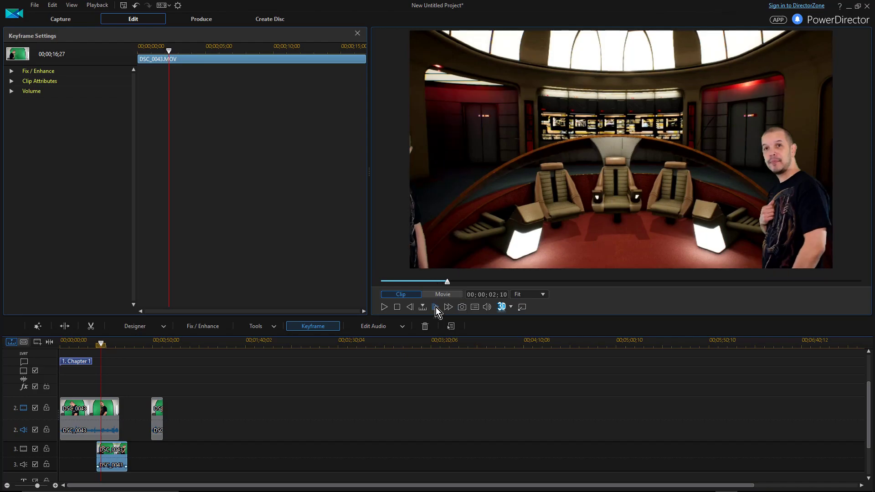
pyautogui.click(443, 253)
pyautogui.press('Right')
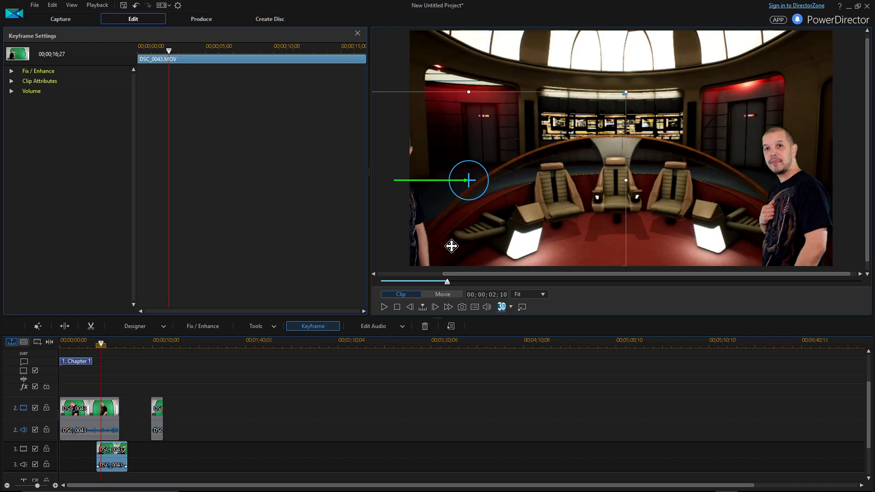
pyautogui.click(435, 307)
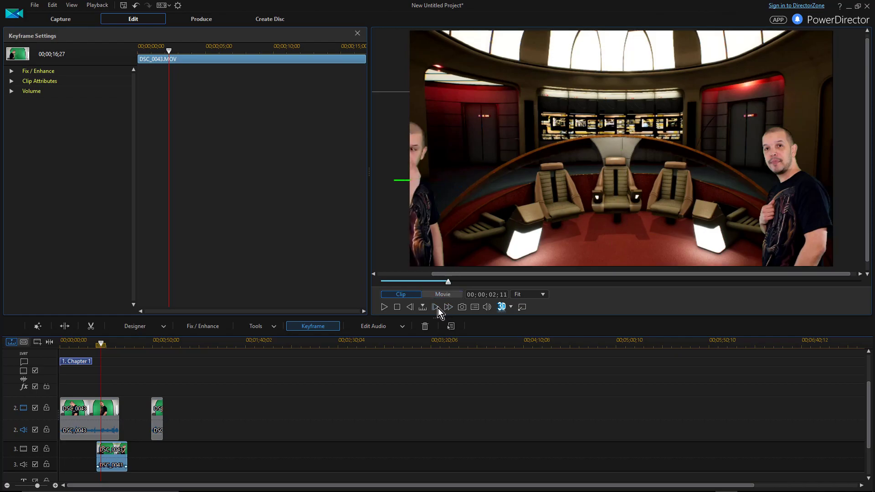
# At clip time 00;00;02;16, move the track 3 picture further right to bring more of the figure into the frame.
pyautogui.click(438, 308)
pyautogui.click(438, 308)
pyautogui.click(438, 308)
pyautogui.click(437, 307)
pyautogui.click(437, 308)
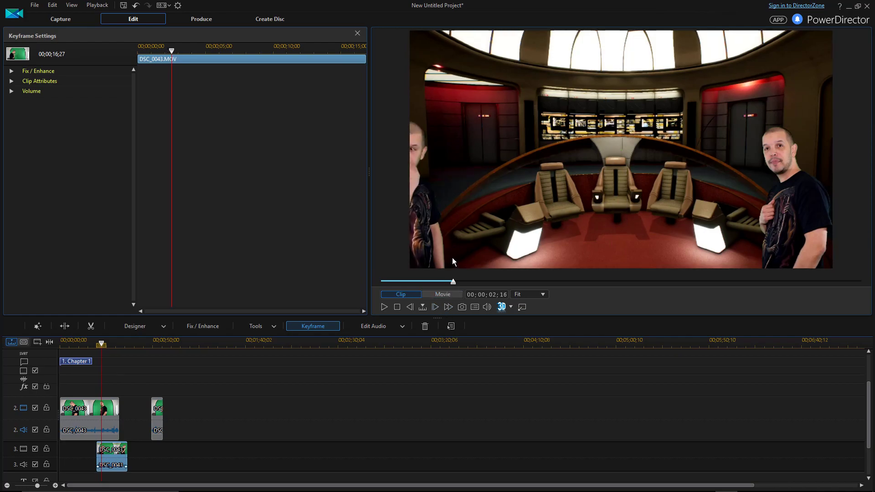
pyautogui.click(432, 226)
pyautogui.moveTo(432, 222); pyautogui.dragTo(445, 222)
# At clip time 00;00;02;19, move the track 3 picture right until the figure's whole head is inside the frame.
pyautogui.click(435, 307)
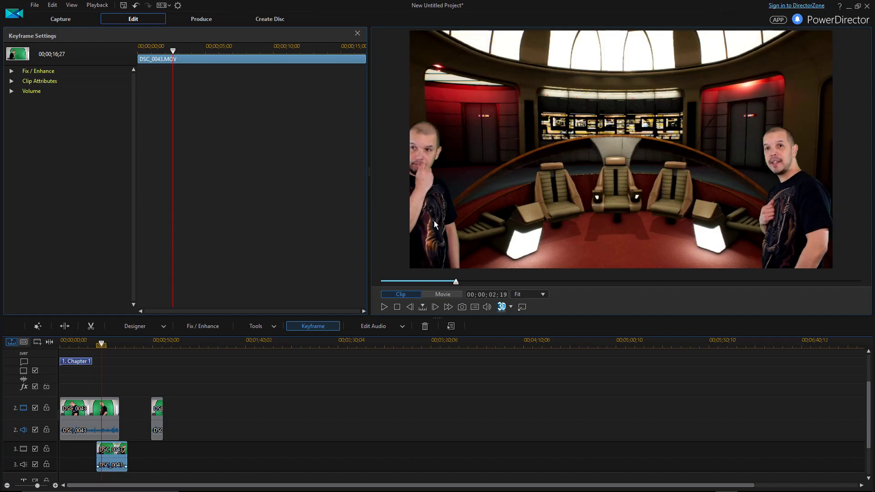
pyautogui.click(440, 207)
pyautogui.moveTo(436, 208)
pyautogui.mouseDown()
pyautogui.moveTo(448, 211)
pyautogui.moveTo(441, 220)
pyautogui.mouseUp()
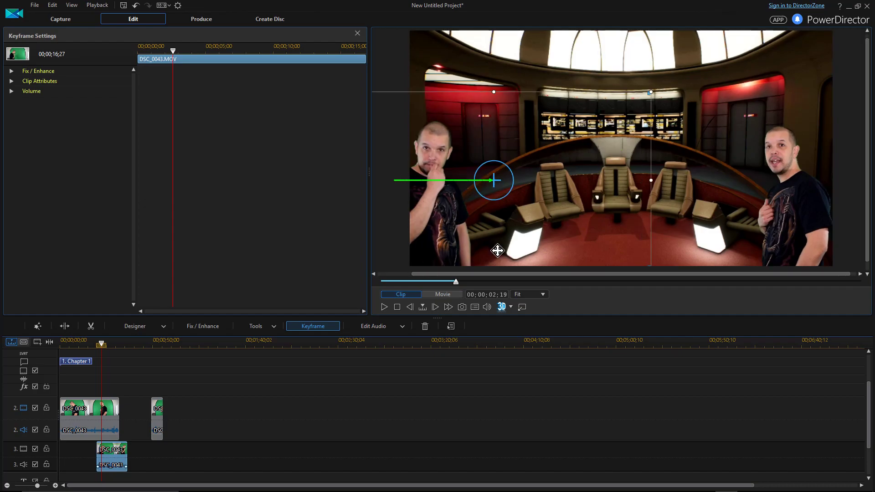
# At clip time 00;00;02;22, move the track 3 picture slightly further right so the figure stands clear of the frame edge.
pyautogui.click(440, 310)
pyautogui.click(439, 310)
pyautogui.click(439, 310)
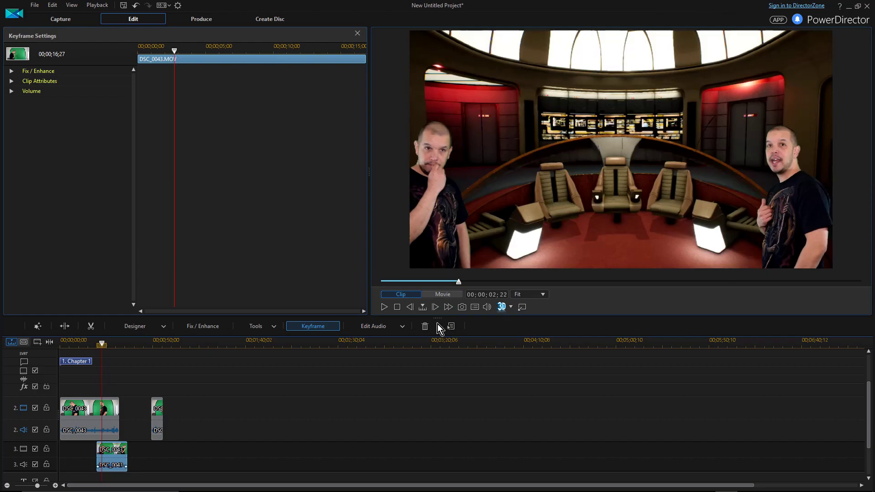
pyautogui.moveTo(443, 220); pyautogui.dragTo(458, 220)
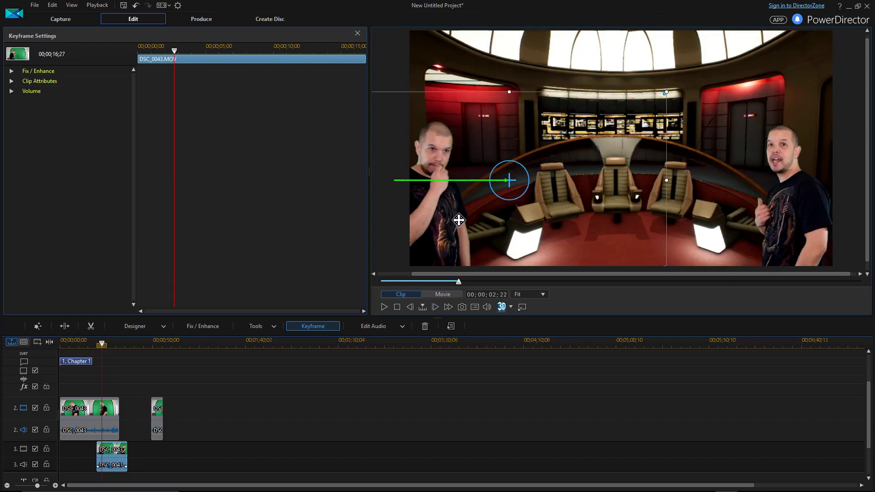
# Play the track 3 clip from 00;00;02;22 to check how the two figures interact.
pyautogui.click(383, 308)
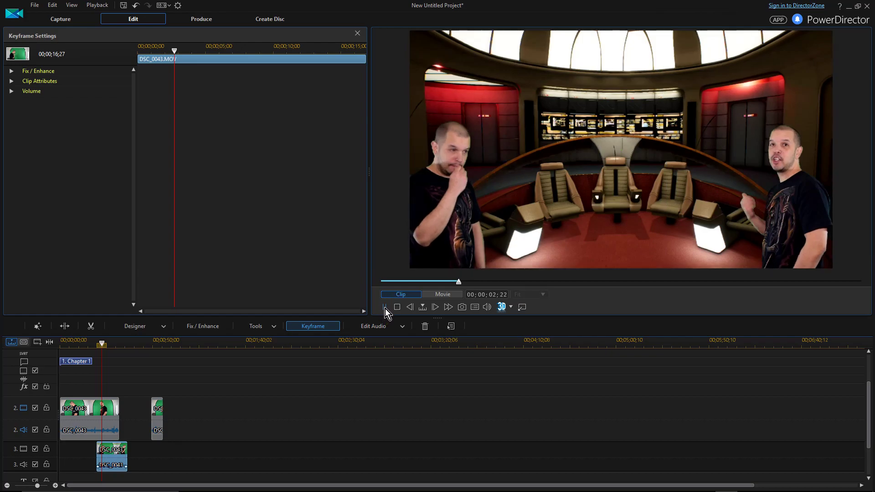
pyautogui.click(385, 308)
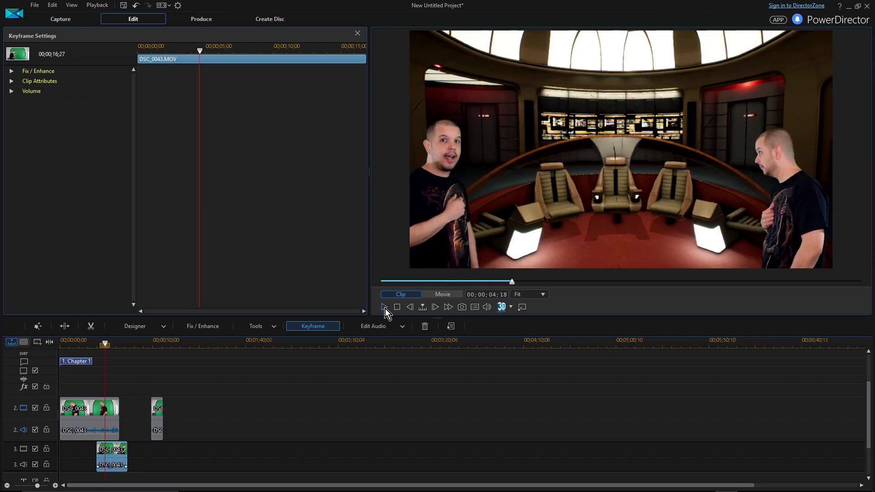
pyautogui.click(384, 308)
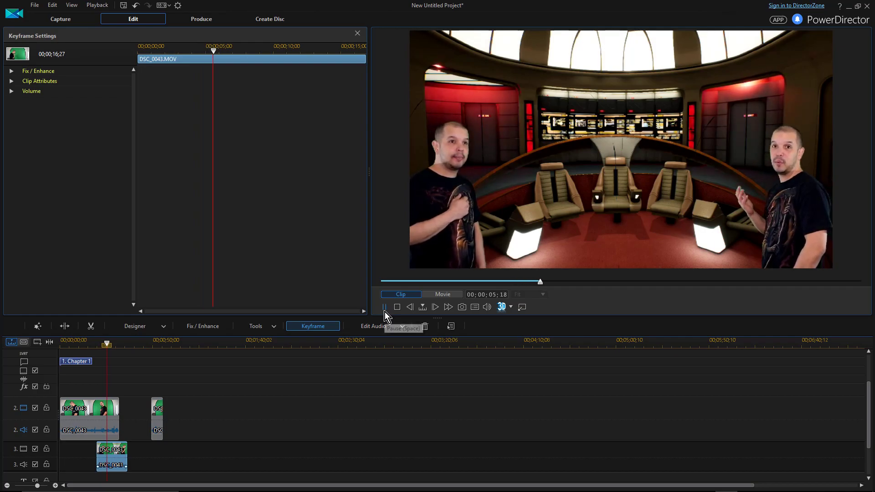
pyautogui.click(384, 311)
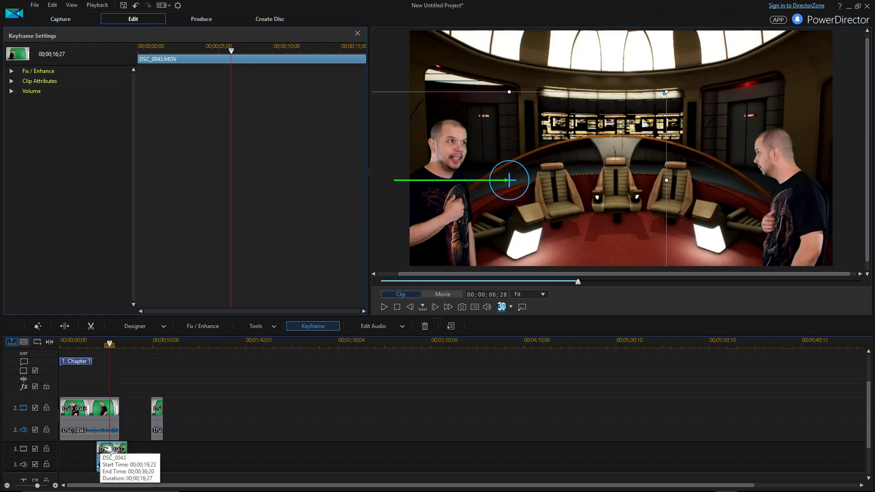
# Move the track 3 clip to start at about 00;00;23;14 and play the composite from the clip's beginning.
pyautogui.moveTo(119, 450); pyautogui.dragTo(133, 450)
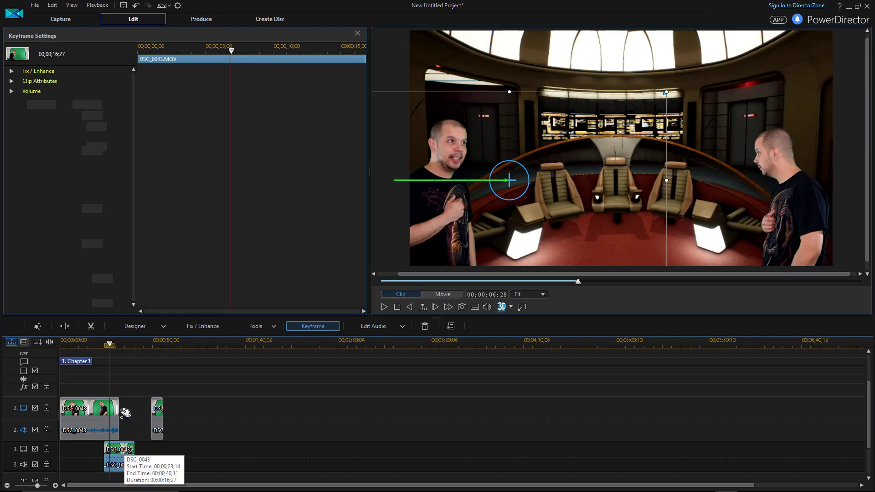
pyautogui.click(113, 345)
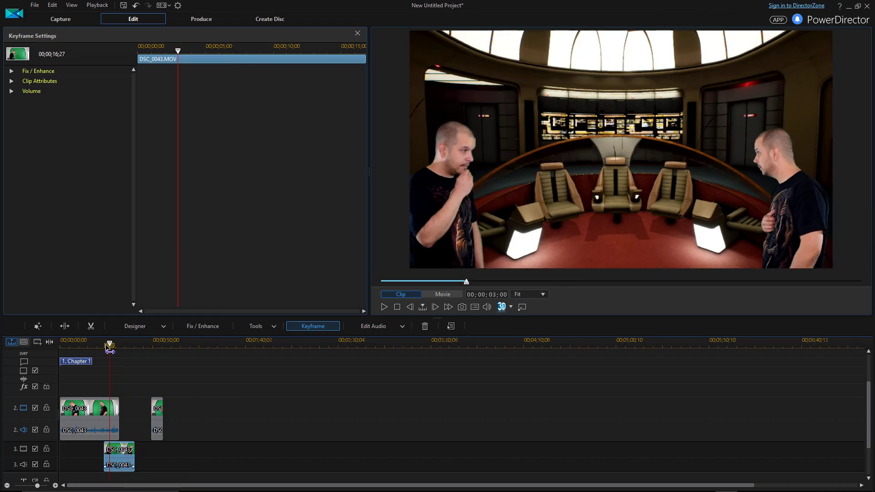
pyautogui.moveTo(108, 345); pyautogui.dragTo(104, 345)
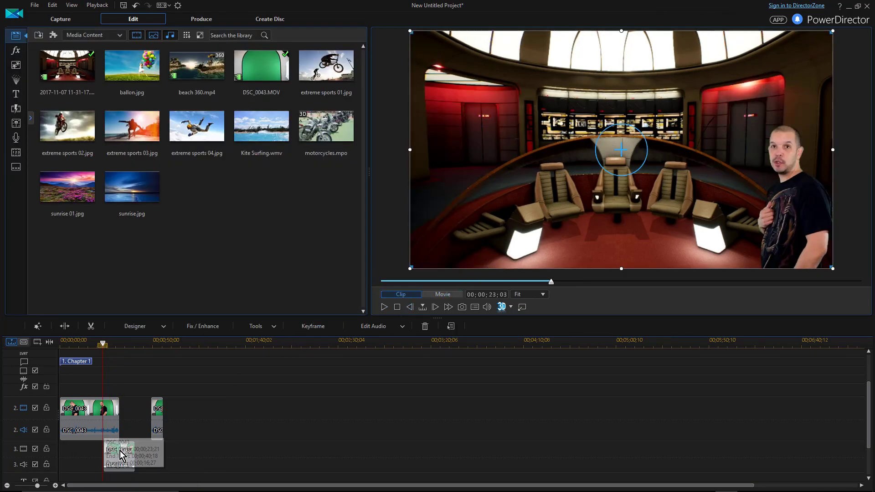
pyautogui.click(319, 326)
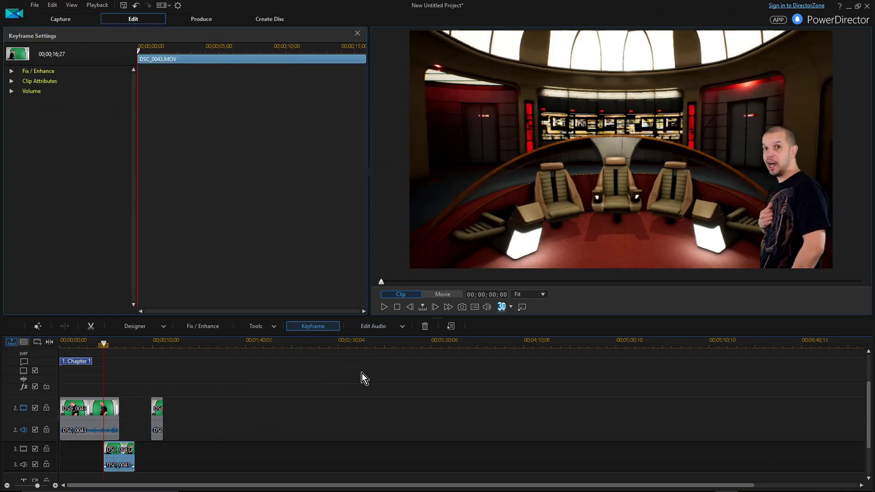
pyautogui.click(386, 308)
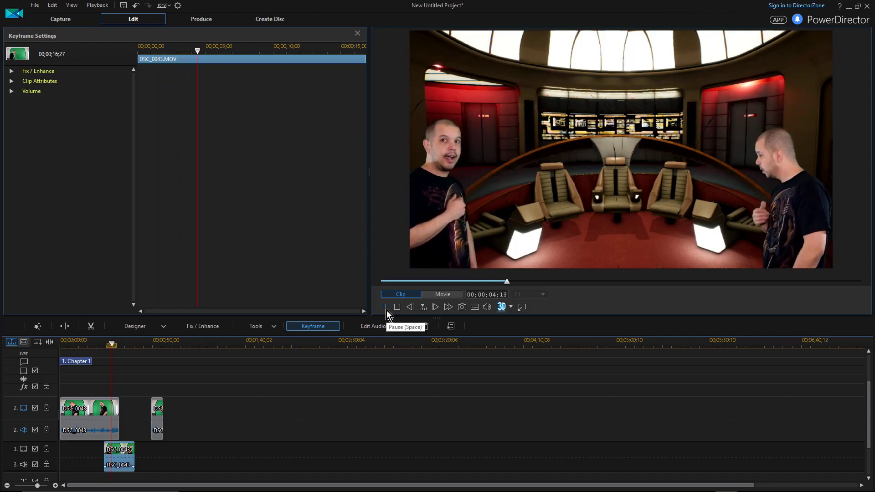
pyautogui.click(385, 309)
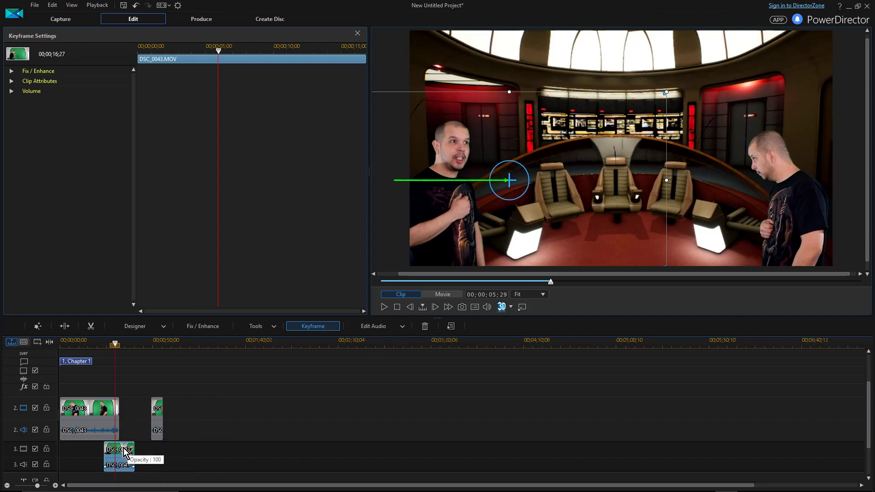
# Move the track 3 clip to start at 00;00;27;19 and play it from its beginning.
pyautogui.moveTo(128, 450); pyautogui.dragTo(133, 450)
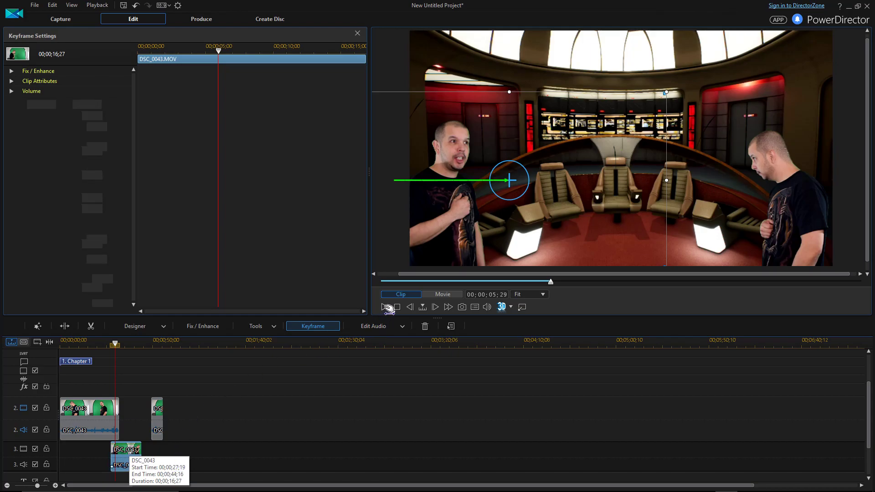
pyautogui.click(385, 306)
pyautogui.click(387, 307)
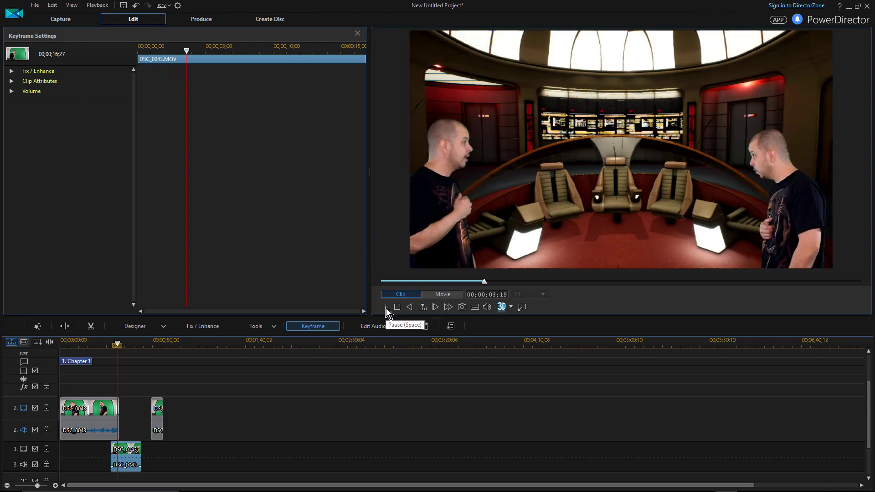
pyautogui.click(386, 308)
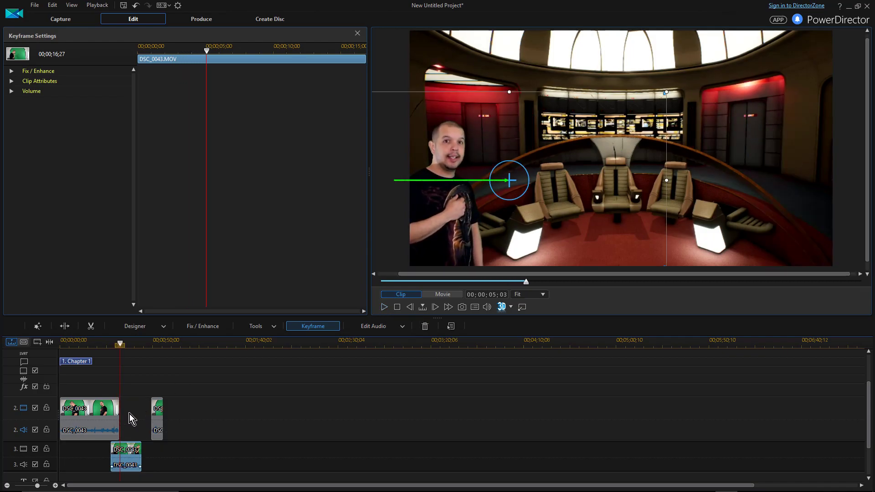
# Extend the end of the first track 2 clip to 00;00;34;27.
pyautogui.click(117, 410)
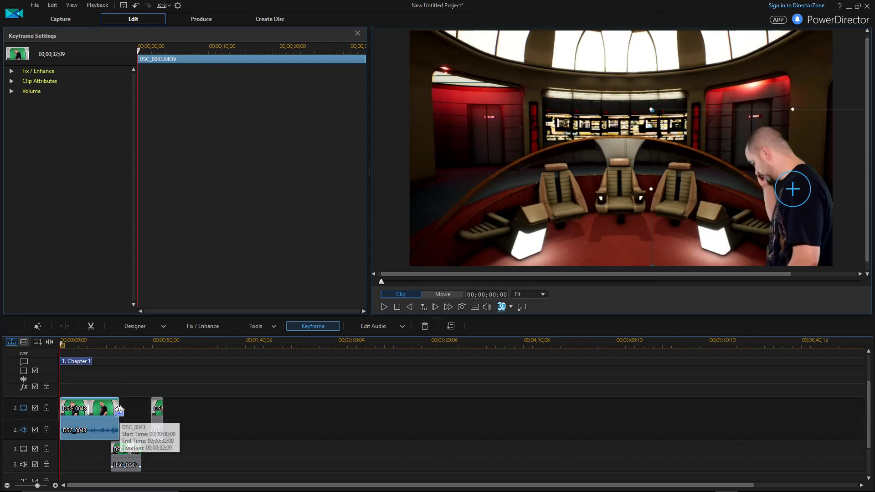
pyautogui.click(119, 409)
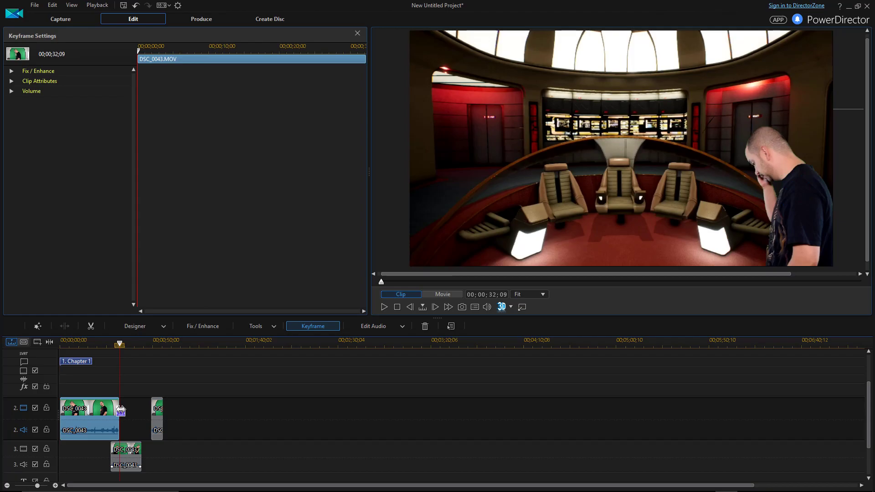
pyautogui.moveTo(122, 410); pyautogui.dragTo(131, 371)
# Play the section from about 00;00;29;08 and split the clips on tracks 2 and 3 at 00;00;32;13.
pyautogui.click(125, 344)
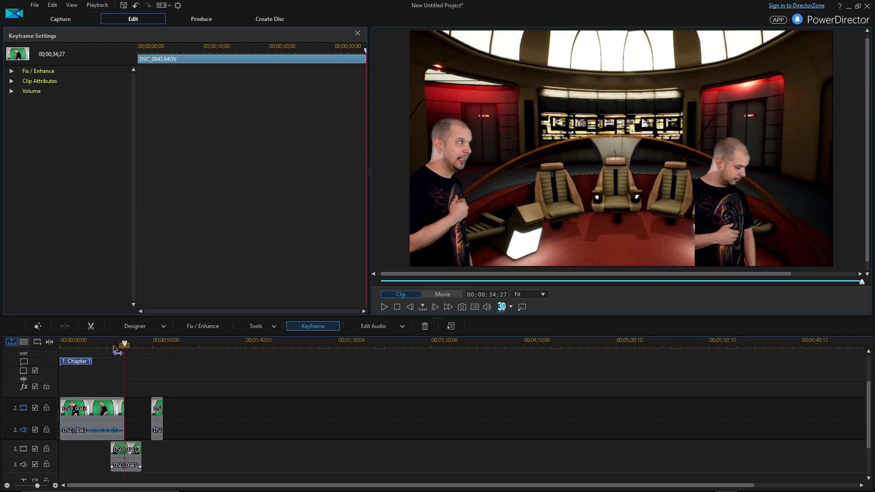
pyautogui.moveTo(121, 345); pyautogui.dragTo(114, 345)
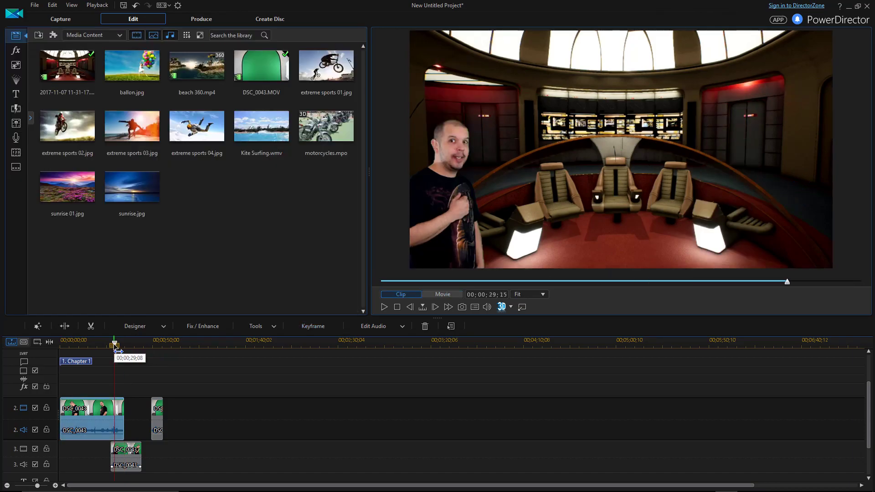
pyautogui.click(382, 307)
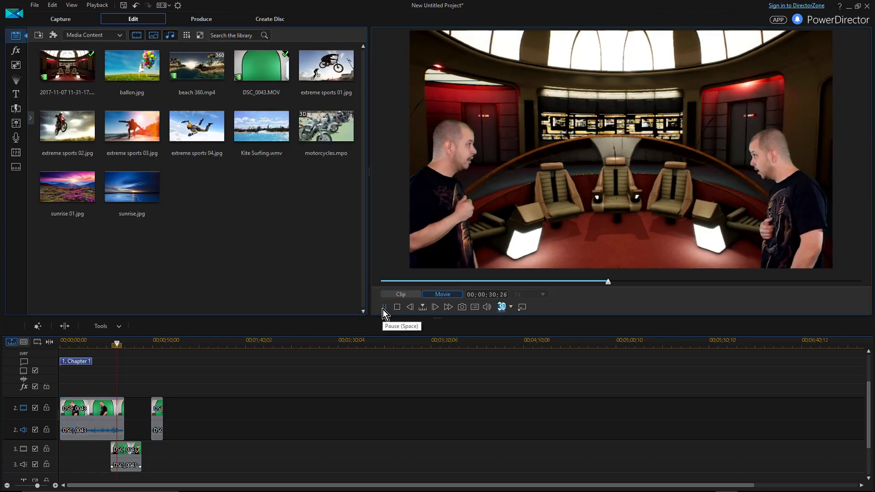
pyautogui.click(382, 308)
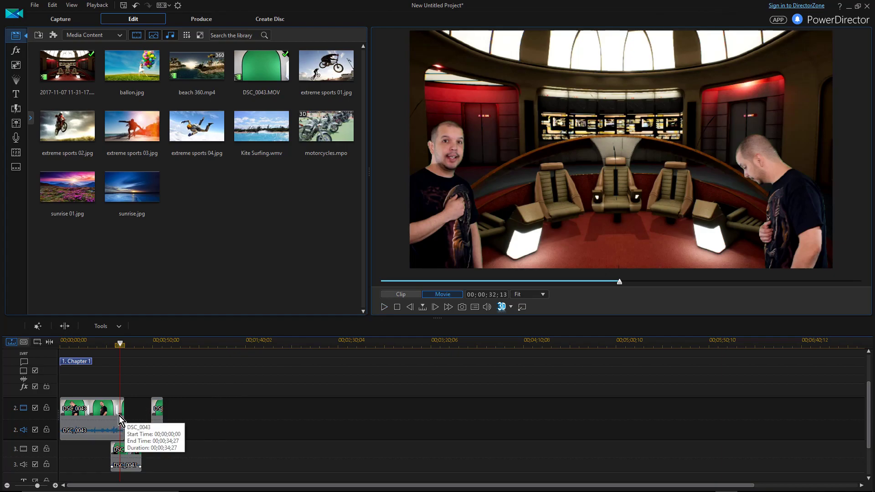
pyautogui.click(63, 330)
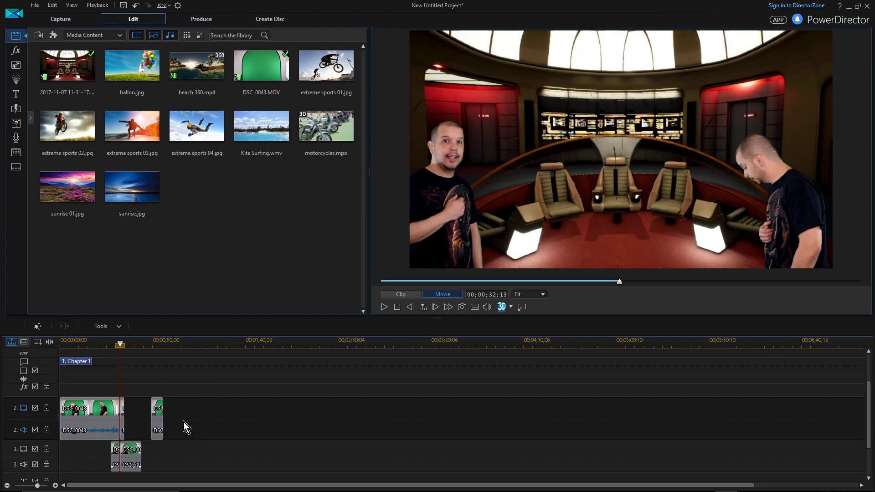
# Remove the split-off end piece of the first track 2 clip, leaving a gap, and move the following clip against the first clip's end.
pyautogui.click(125, 403)
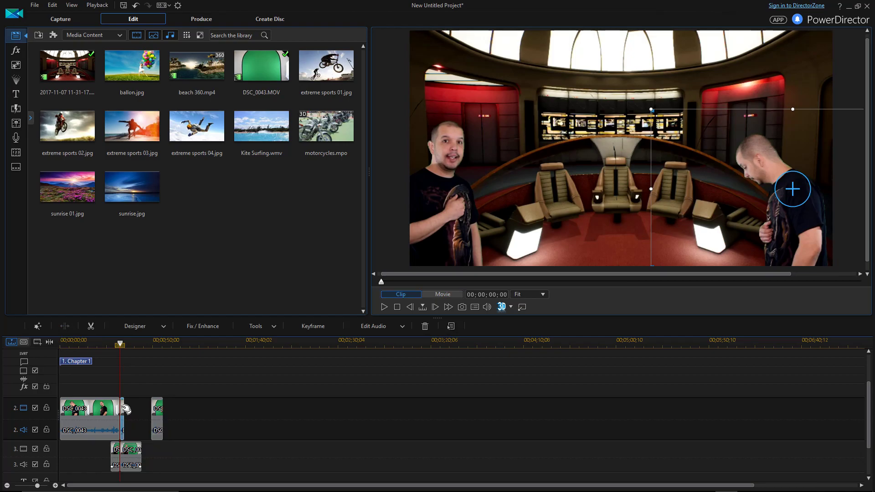
pyautogui.rightClick(125, 409)
pyautogui.moveTo(171, 220)
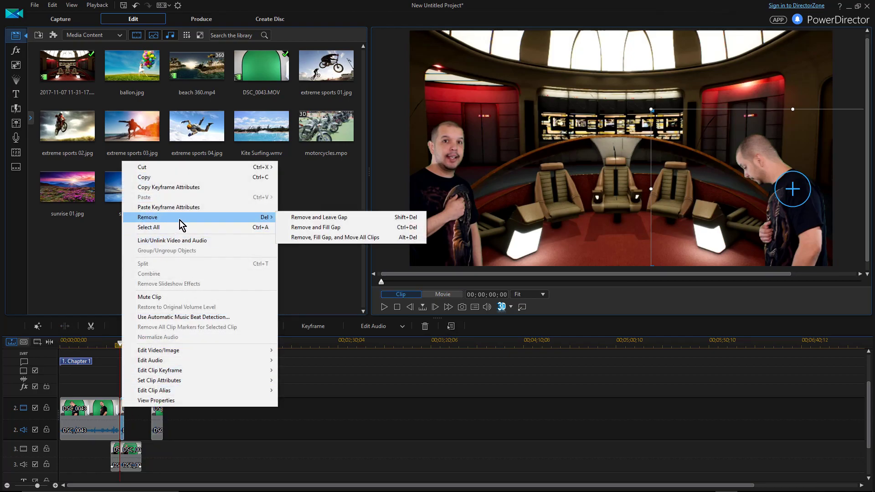
pyautogui.click(319, 217)
pyautogui.moveTo(159, 412); pyautogui.dragTo(137, 411)
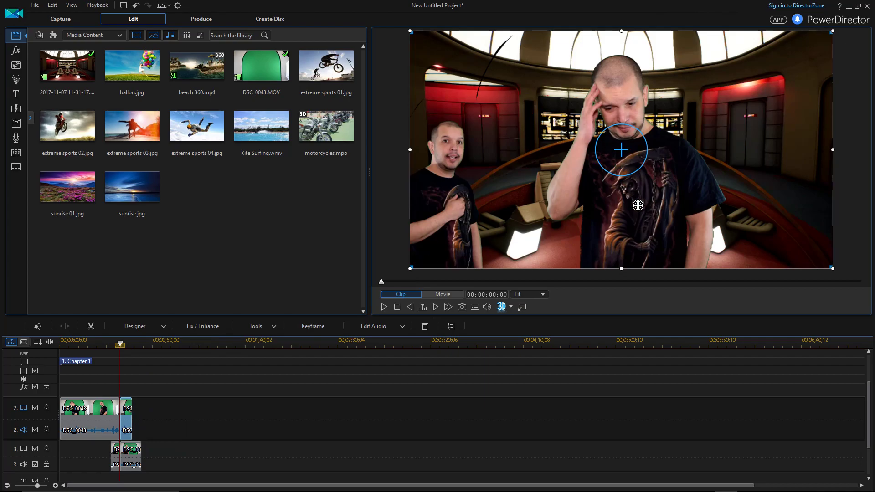
# Copy the keyframe attributes of the first track 2 clip and paste them onto the second track 2 clip.
pyautogui.rightClick(85, 409)
pyautogui.click(129, 189)
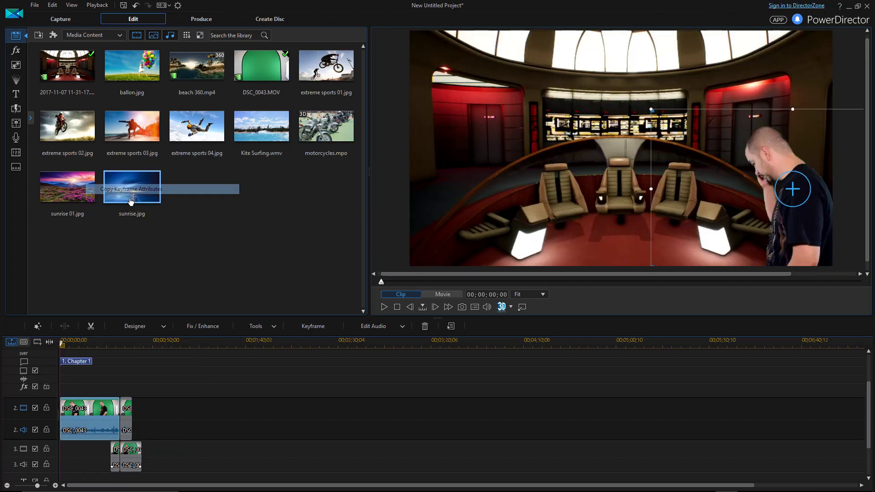
pyautogui.click(130, 410)
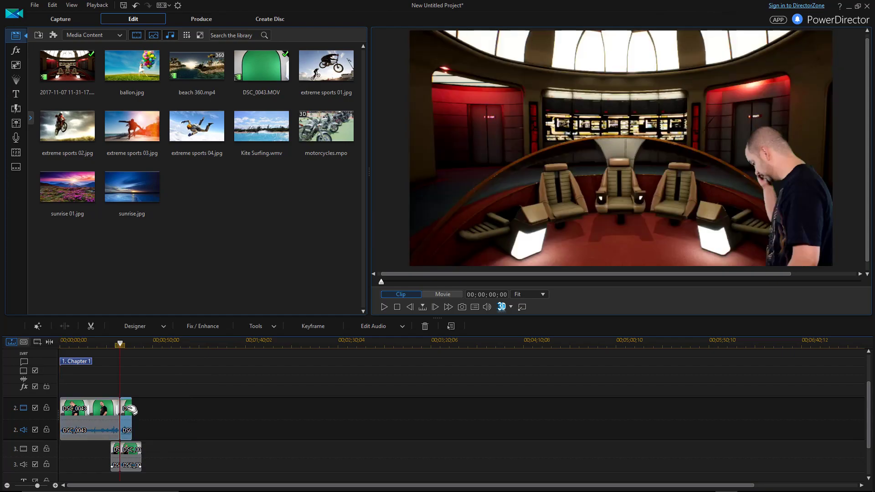
pyautogui.click(835, 177)
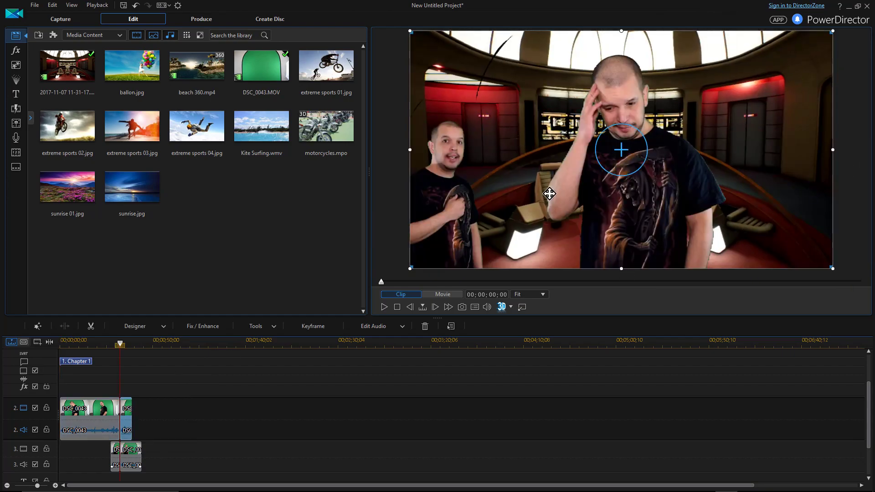
pyautogui.rightClick(127, 405)
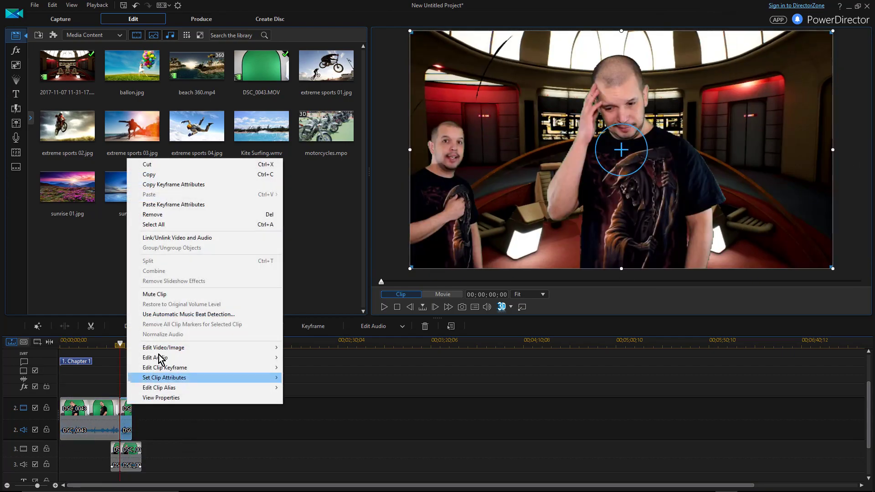
pyautogui.click(192, 203)
pyautogui.click(431, 270)
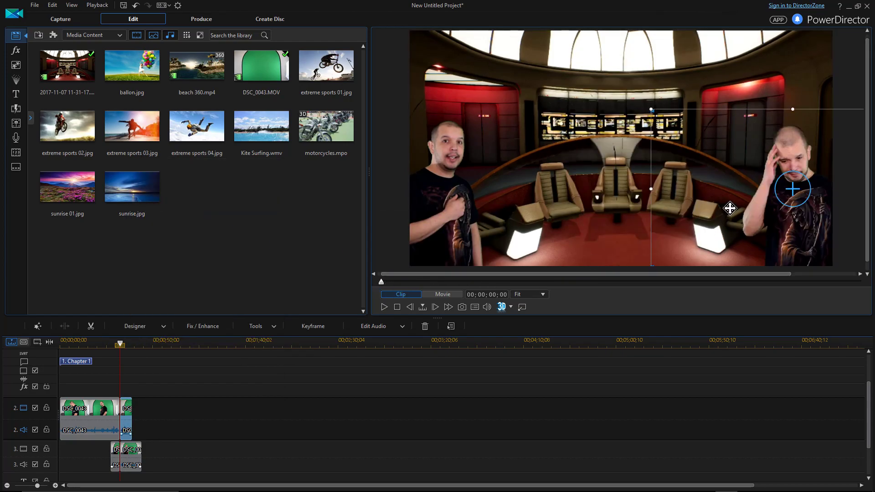
# Move the second track 2 clip's picture left within the frame and play the movie.
pyautogui.moveTo(770, 219)
pyautogui.mouseDown()
pyautogui.moveTo(741, 219)
pyautogui.moveTo(757, 223)
pyautogui.mouseUp()
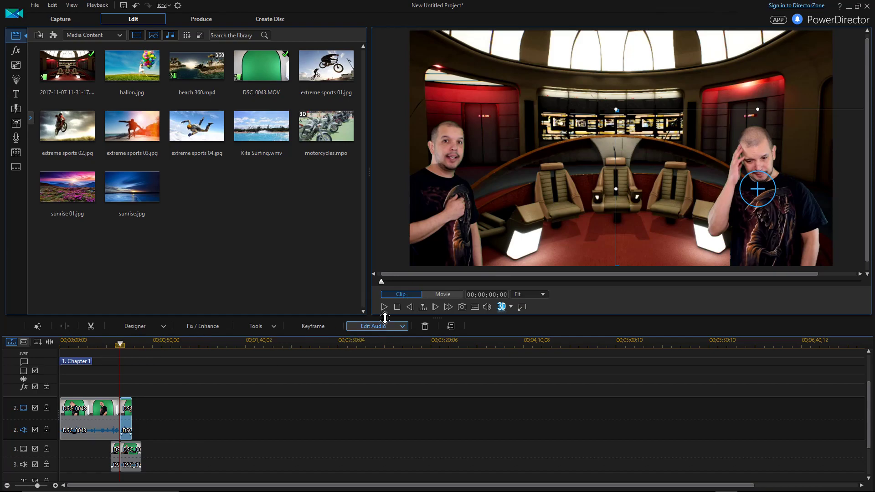
pyautogui.click(387, 309)
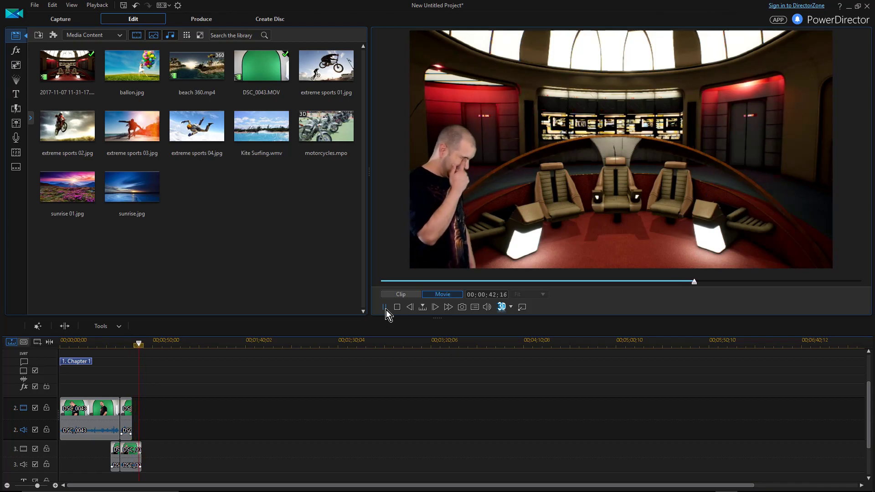
# Pause playback and add the Fade transition to the end of the second track 2 clip.
pyautogui.click(385, 309)
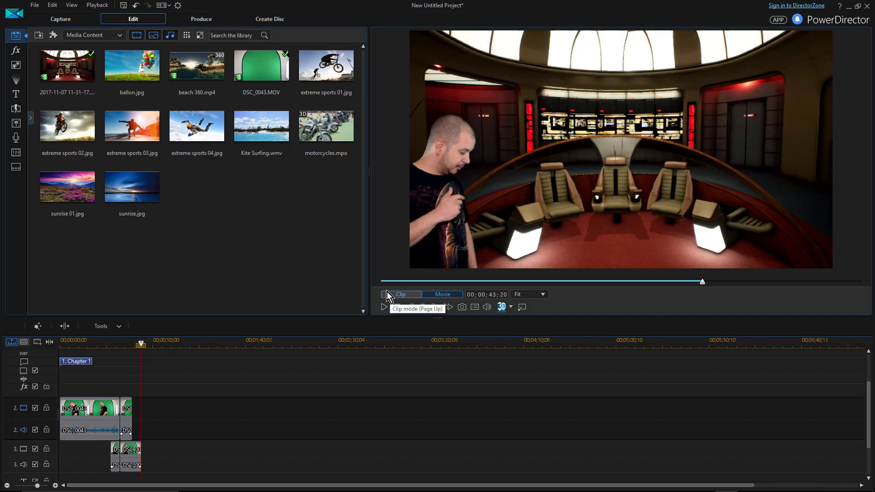
pyautogui.click(128, 414)
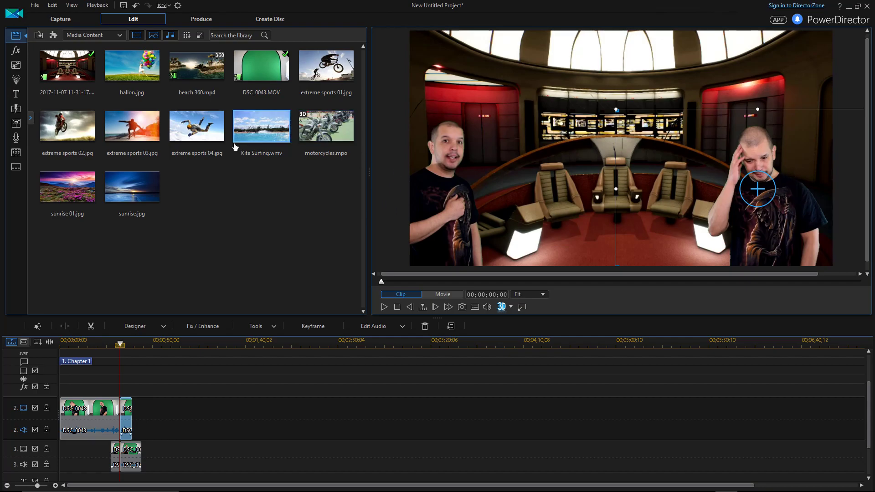
pyautogui.click(17, 108)
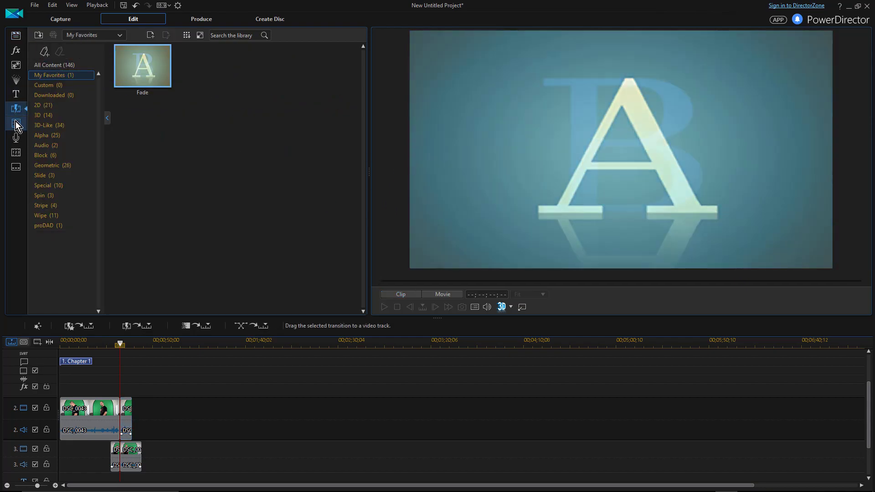
pyautogui.moveTo(160, 76); pyautogui.dragTo(133, 409)
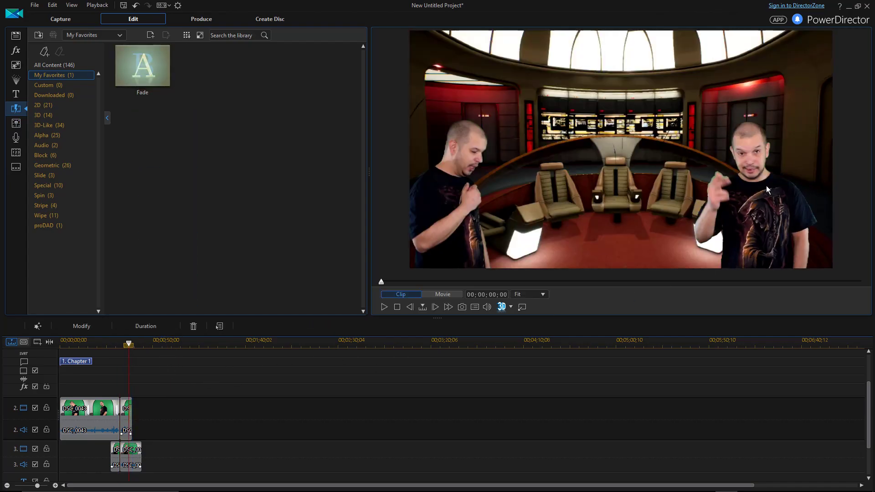
# Play the movie from 00;00;37;04 and extend the end of the second track 3 clip to about 00;00;45;14.
pyautogui.click(138, 455)
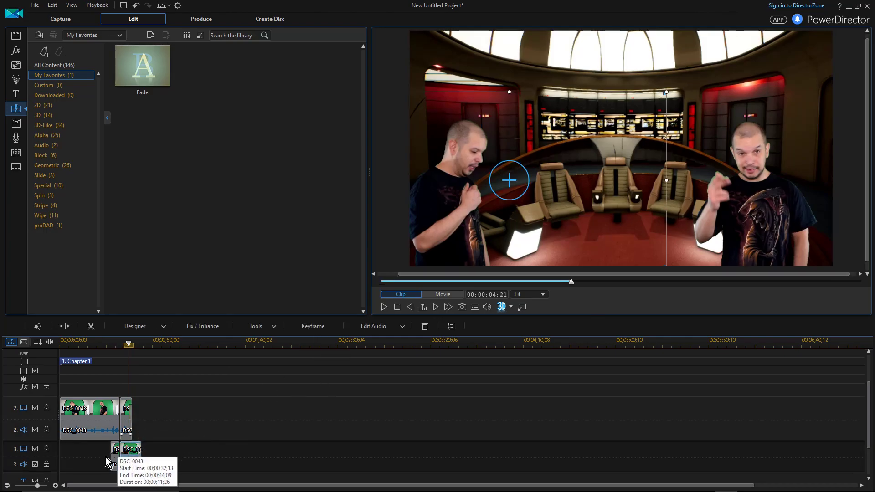
pyautogui.click(387, 307)
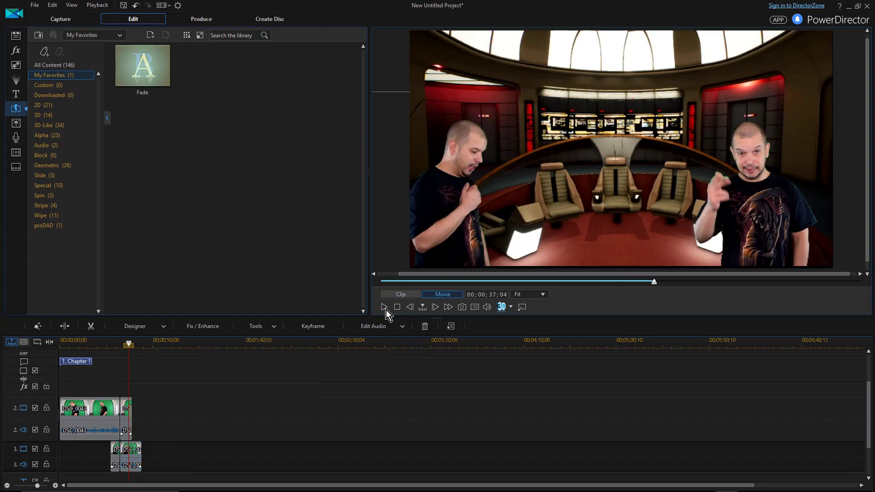
pyautogui.click(383, 307)
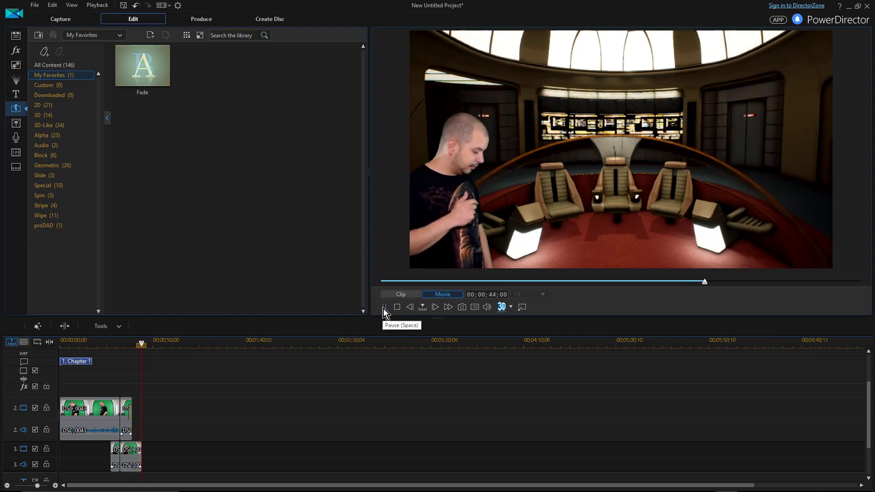
pyautogui.click(138, 451)
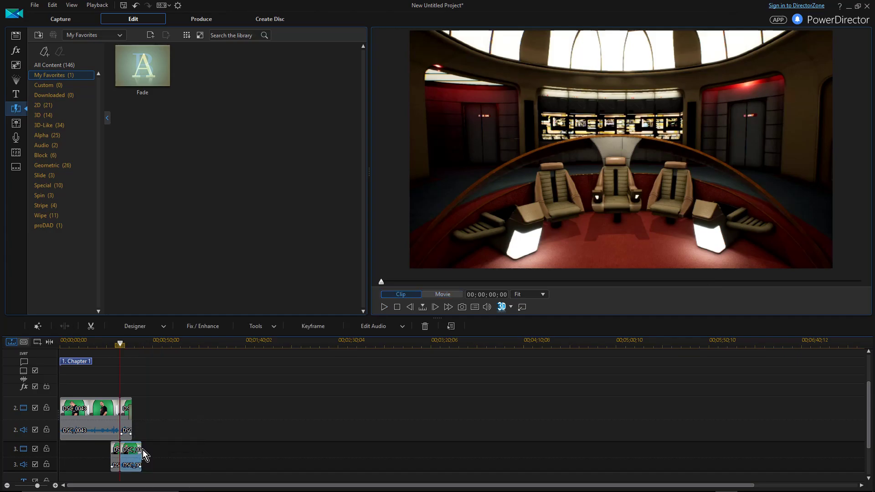
pyautogui.moveTo(140, 450); pyautogui.dragTo(144, 452)
pyautogui.moveTo(144, 344); pyautogui.dragTo(140, 346)
pyautogui.click(385, 308)
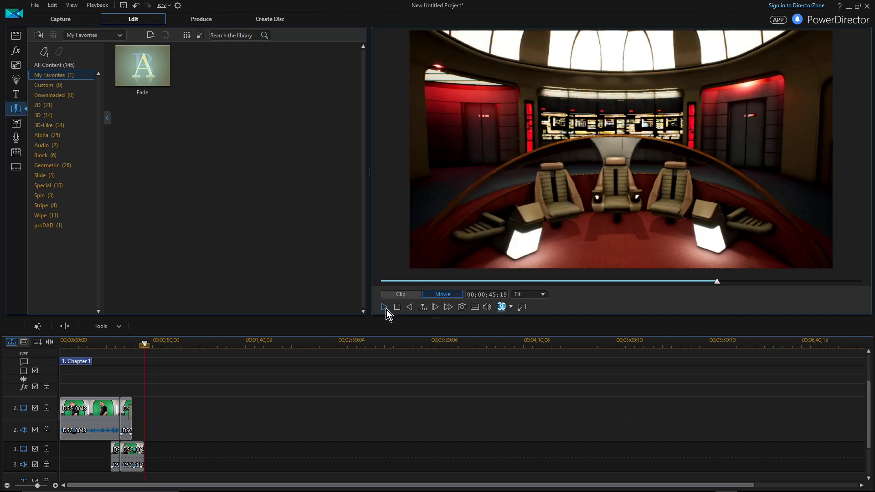
# Add the Fade transition to the end of the second track 3 clip.
pyautogui.click(130, 455)
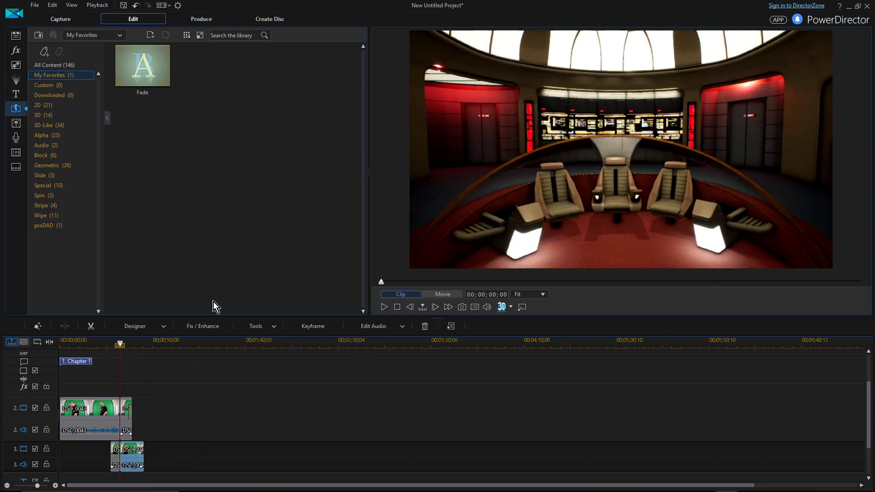
pyautogui.moveTo(143, 68); pyautogui.dragTo(792, 174)
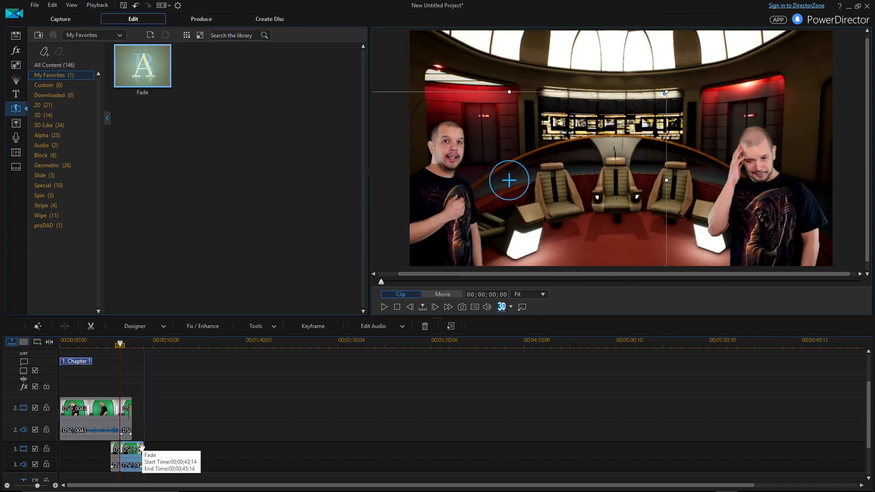
pyautogui.click(143, 448)
# Play the movie from the start to check the composite, and stop the playback.
pyautogui.moveTo(140, 345); pyautogui.dragTo(45, 364)
pyautogui.click(384, 307)
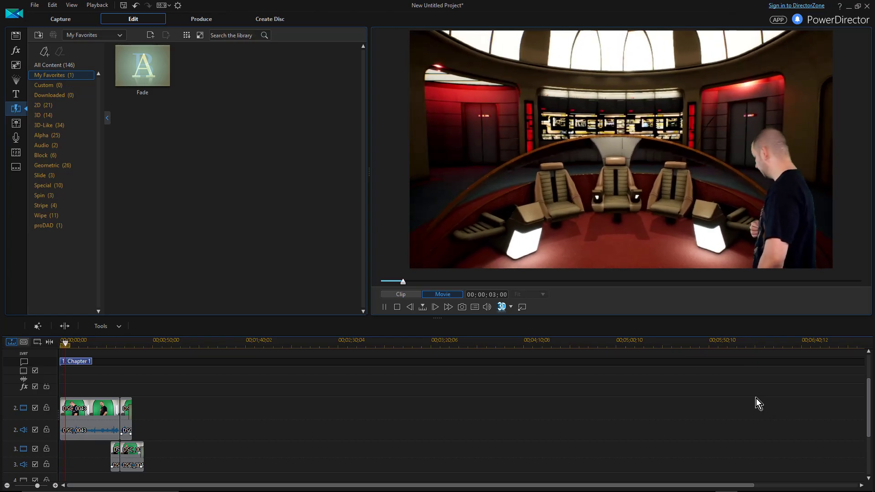
pyautogui.moveTo(375, 487)
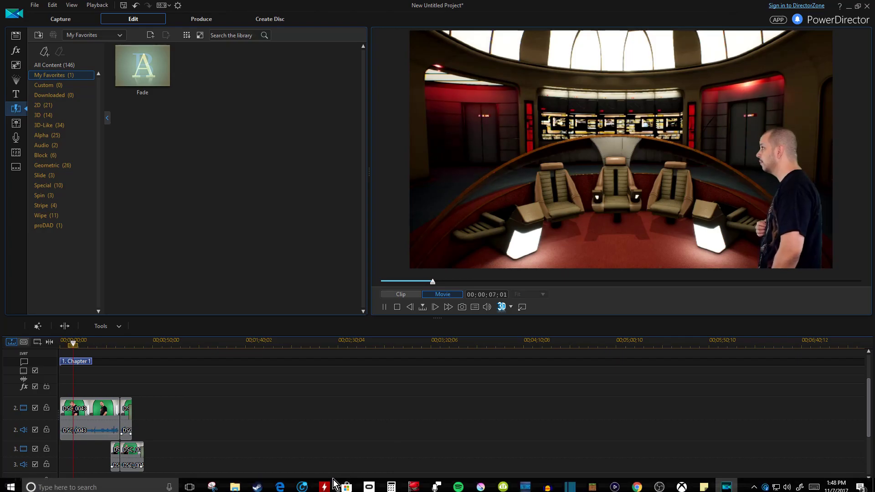
pyautogui.scroll(1, 335, 406)
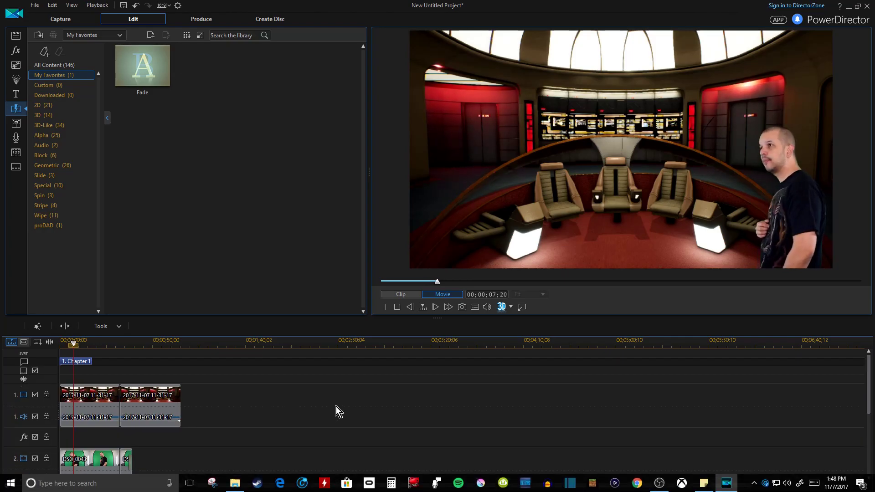
pyautogui.click(397, 306)
# Trim the start of the first background clip on track 1, moving the following clip along, and play the movie from the start.
pyautogui.click(66, 403)
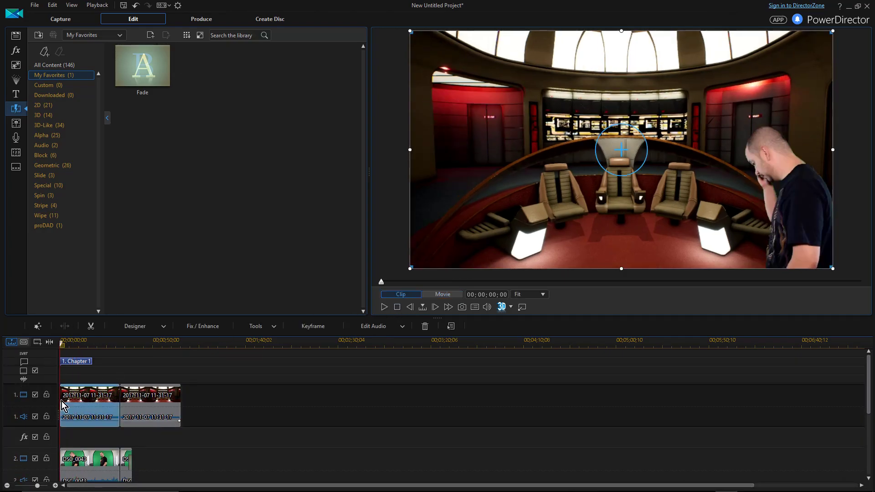
pyautogui.moveTo(60, 402); pyautogui.dragTo(94, 403)
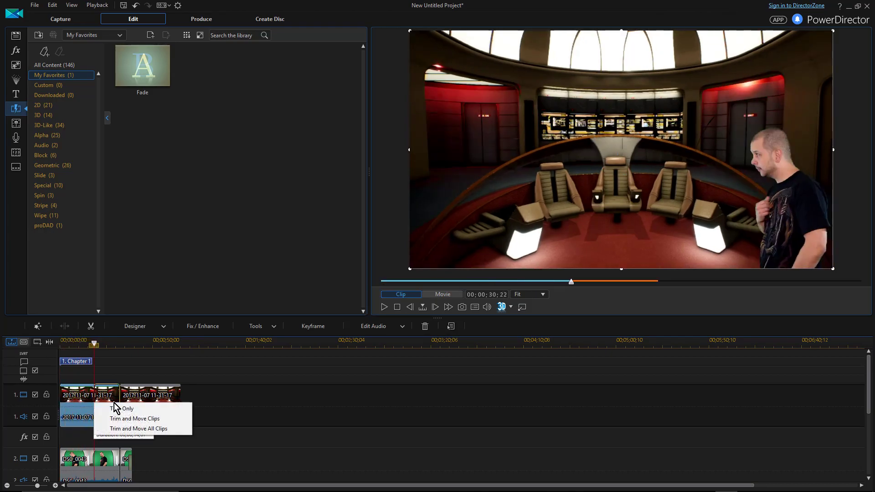
pyautogui.click(133, 419)
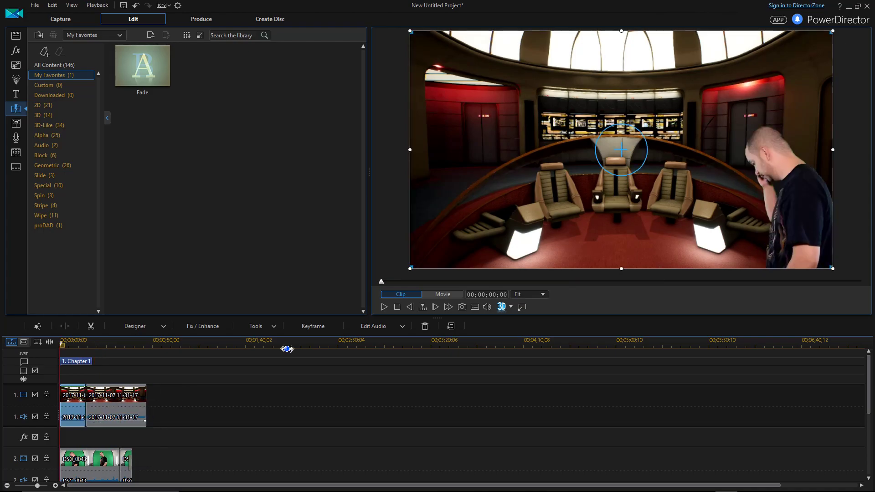
pyautogui.click(383, 308)
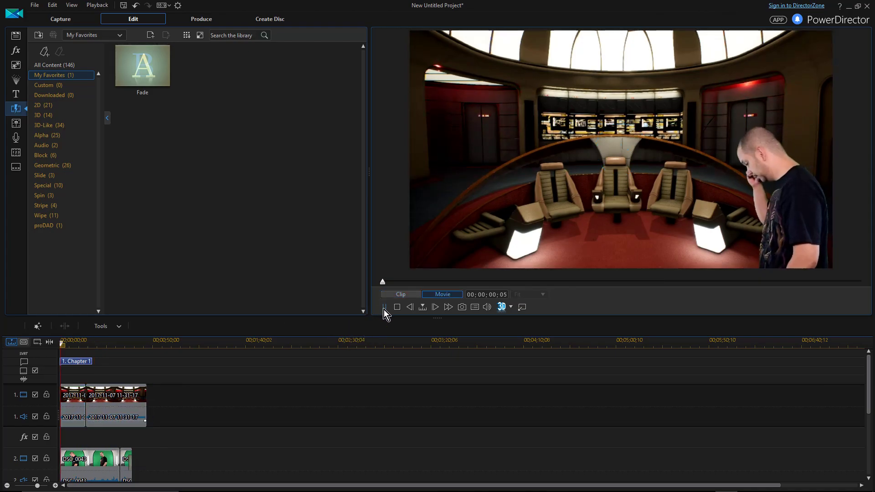
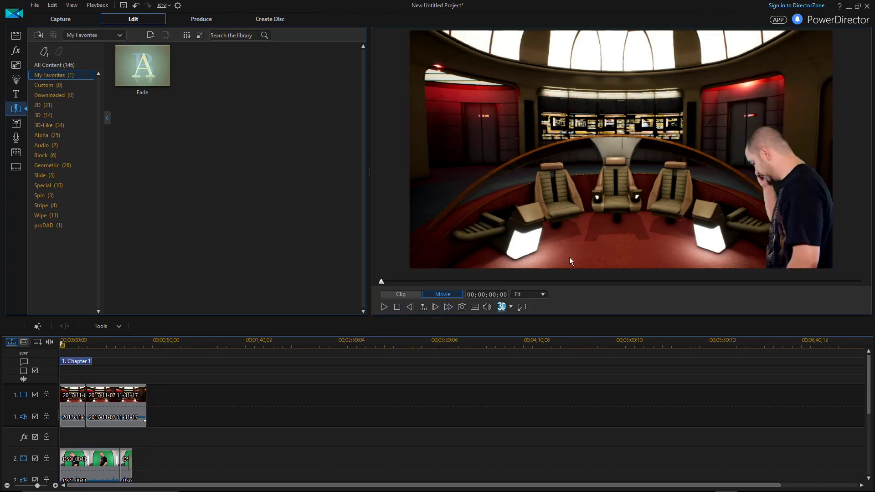
# Remove the background clips from track 1, leaving the gap.
pyautogui.moveTo(556, 338); pyautogui.dragTo(556, 325)
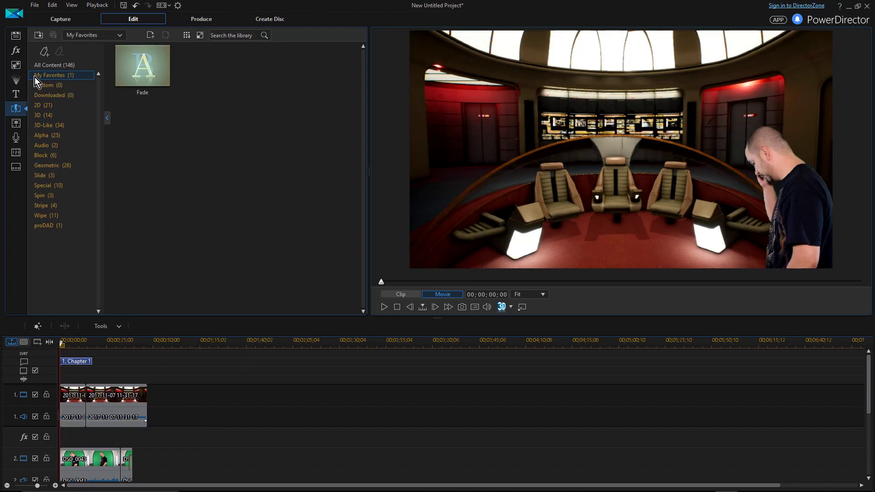
pyautogui.click(16, 50)
pyautogui.click(68, 393)
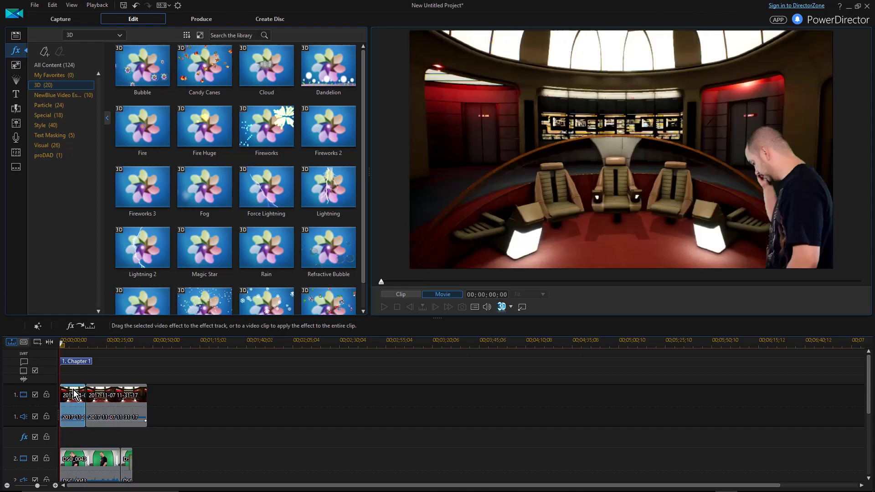
pyautogui.press('Delete')
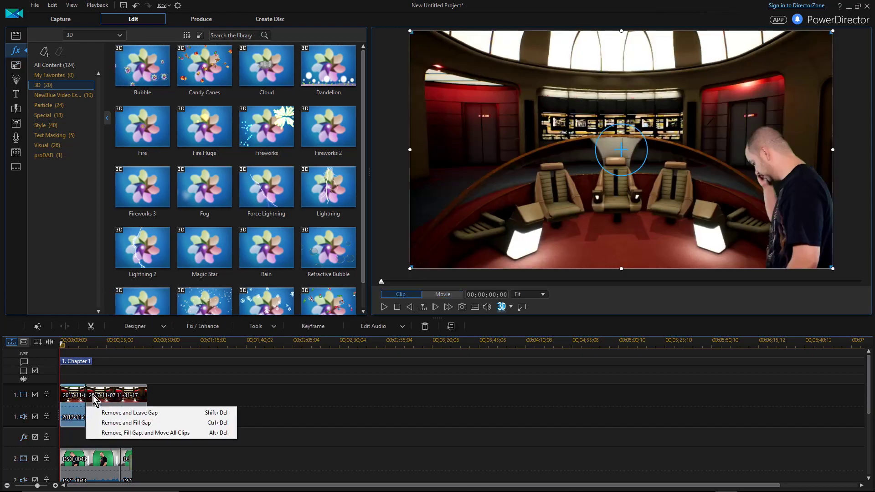
pyautogui.click(119, 412)
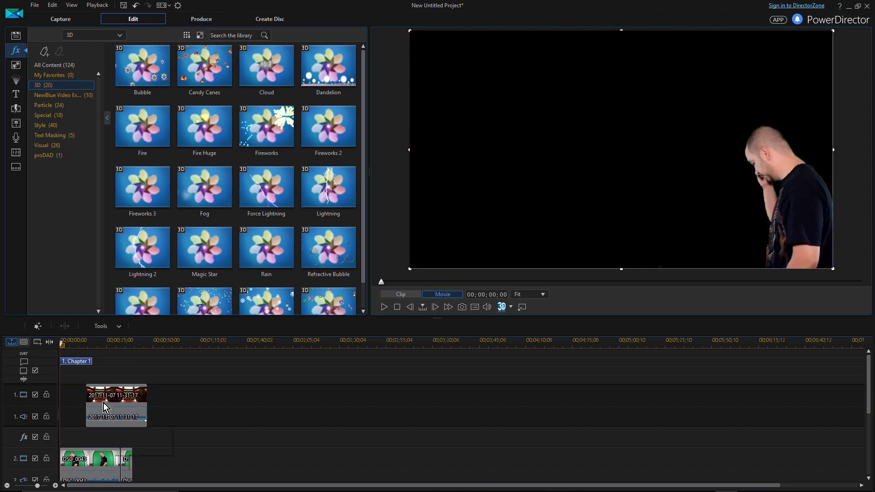
# Place extreme sports 02.jpg on track 1 as the background, extend it to 00;00;39;04, and return to the movie's start.
pyautogui.click(16, 35)
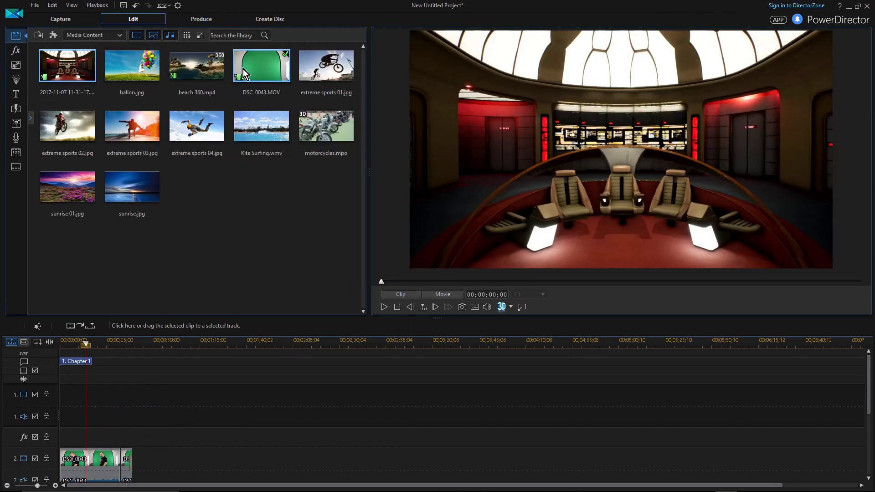
pyautogui.moveTo(82, 134); pyautogui.dragTo(132, 399)
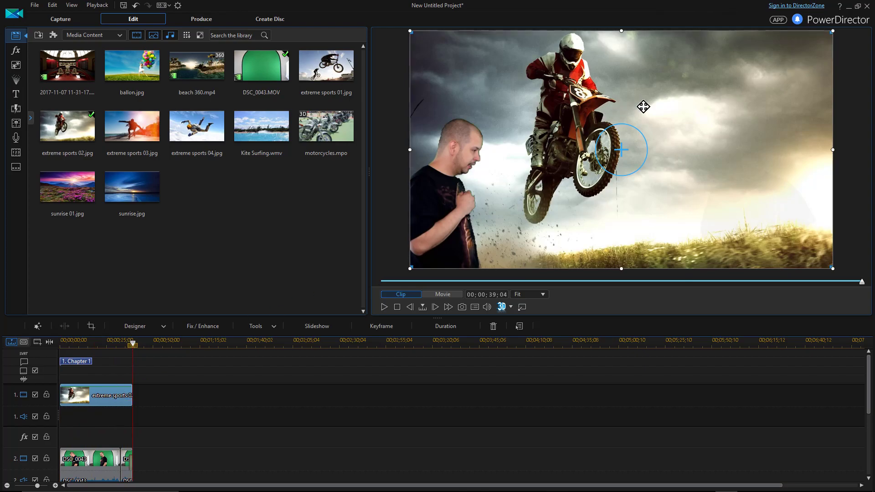
pyautogui.scroll(-3, 341, 368)
pyautogui.scroll(2, 341, 369)
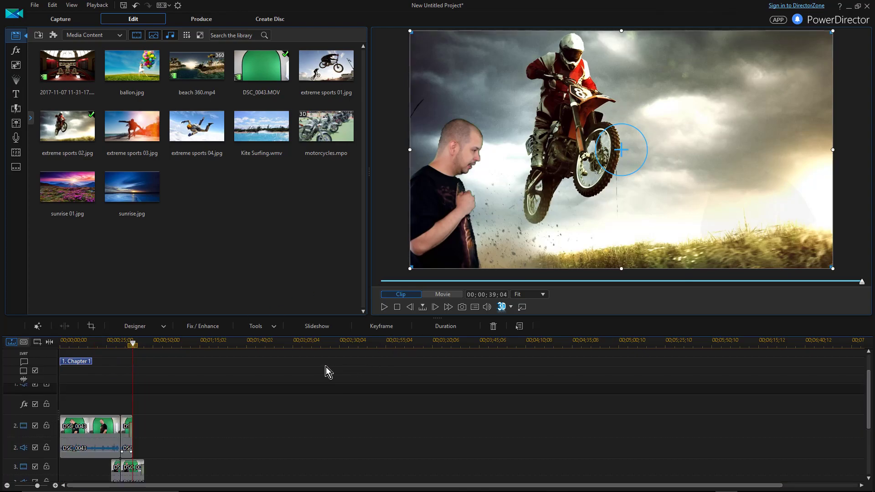
pyautogui.moveTo(135, 341); pyautogui.dragTo(61, 343)
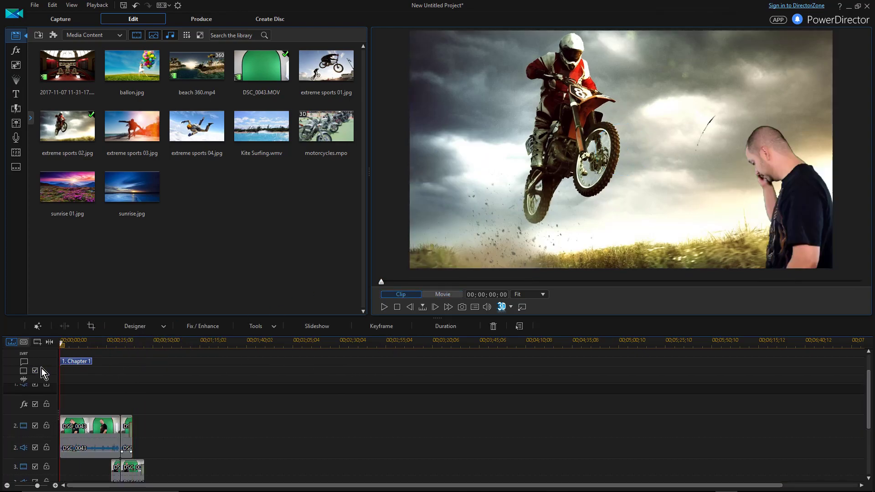
# Open the first track 2 clip in the Mask Designer.
pyautogui.scroll(1, 132, 447)
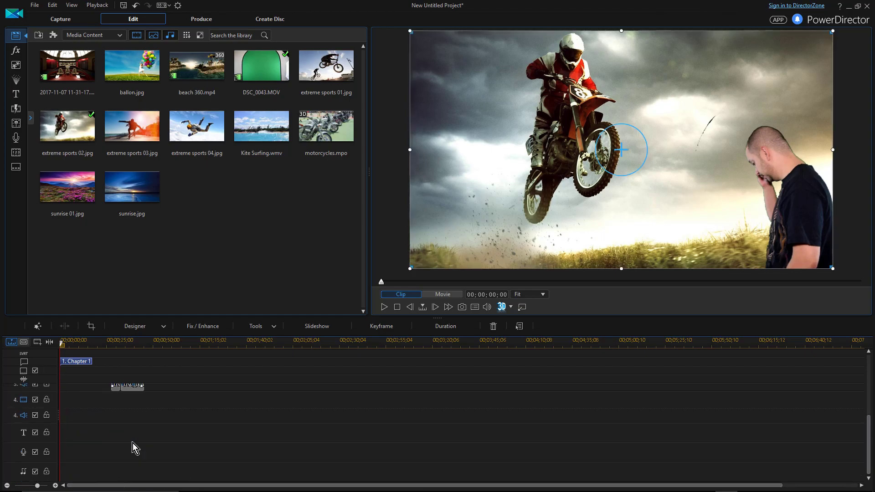
pyautogui.scroll(-1, 134, 448)
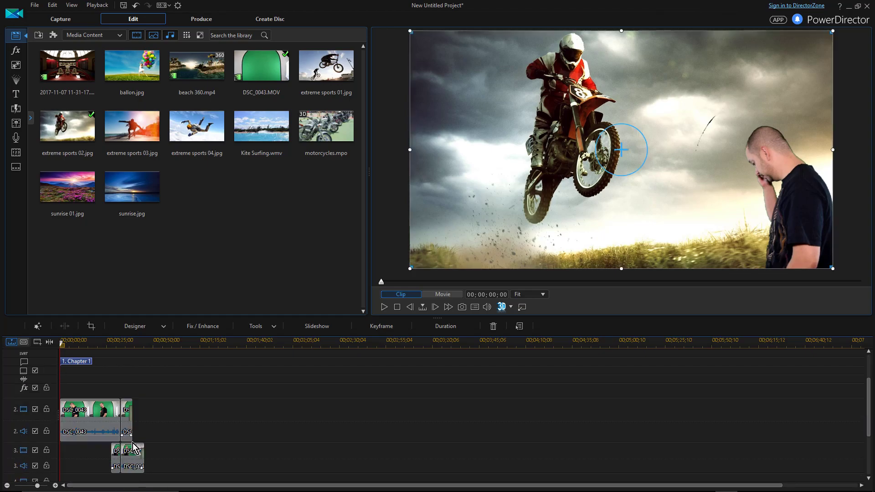
pyautogui.click(89, 407)
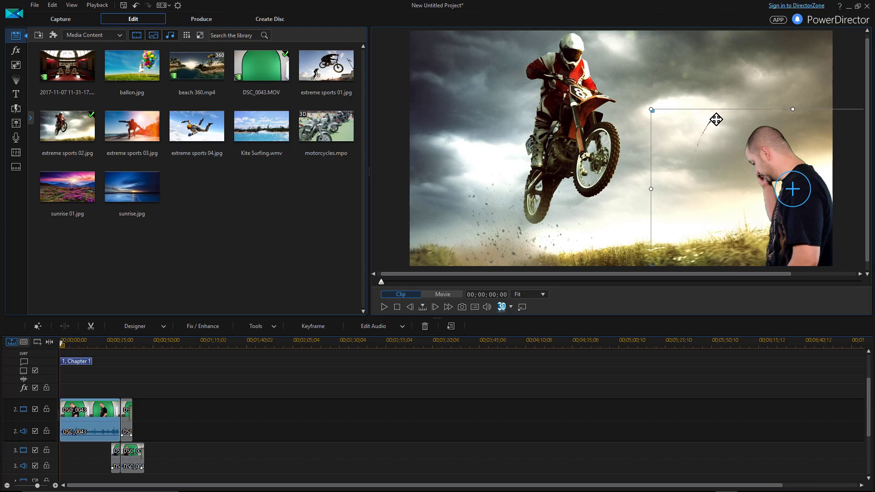
pyautogui.rightClick(85, 407)
pyautogui.moveTo(112, 383)
pyautogui.click(310, 270)
pyautogui.click(158, 330)
pyautogui.click(157, 351)
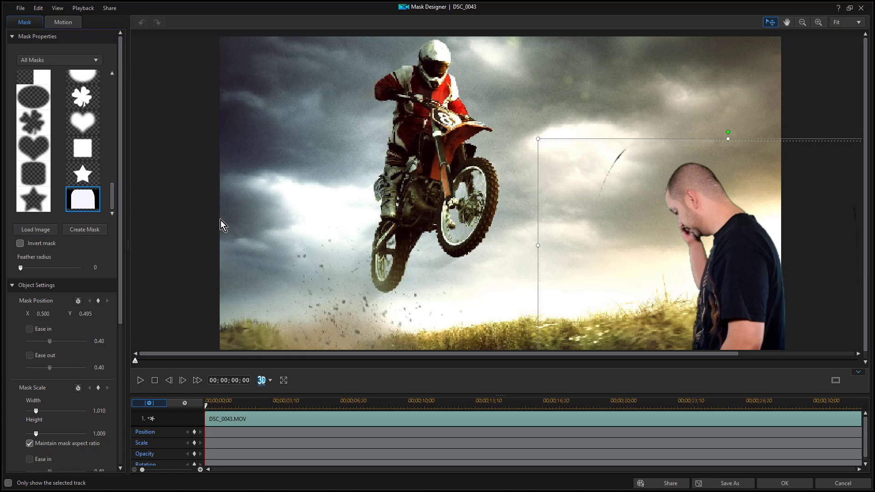
# Shrink the mask from both sides to width 0.940 and height 0.991, unlocking its aspect ratio for the final narrowing, and apply it.
pyautogui.moveTo(538, 246); pyautogui.dragTo(545, 246)
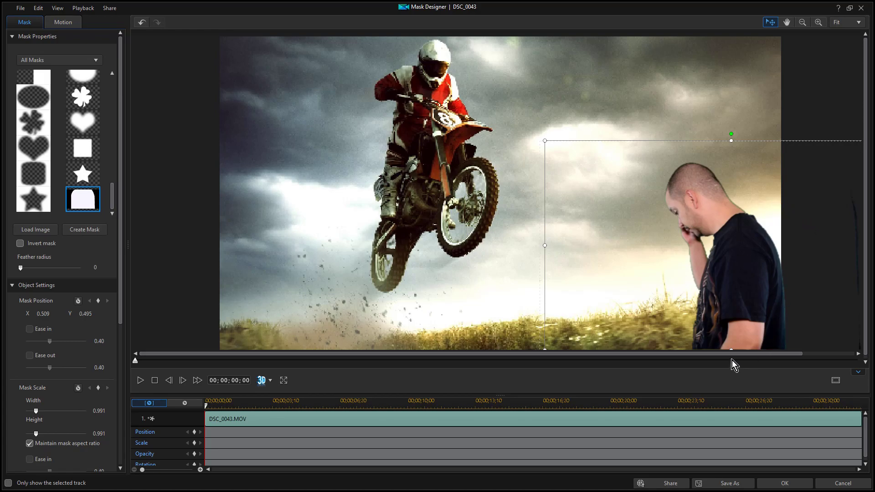
pyautogui.moveTo(736, 353); pyautogui.dragTo(851, 351)
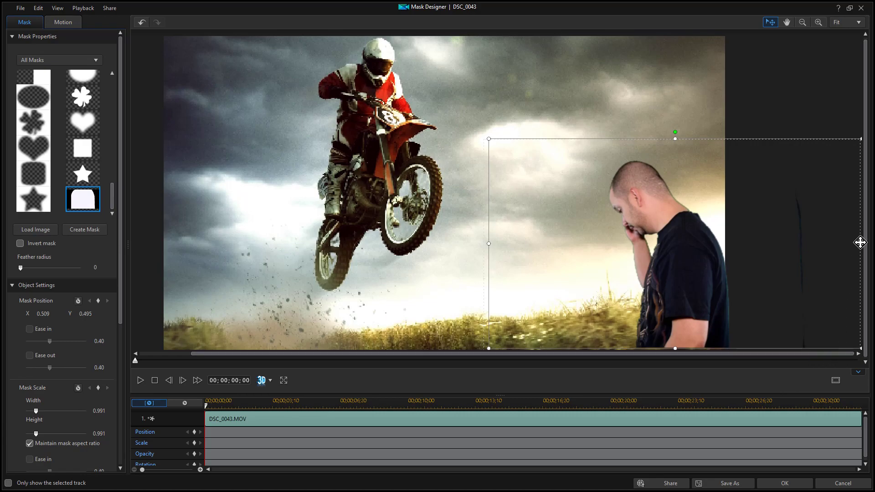
pyautogui.moveTo(852, 248); pyautogui.dragTo(835, 253)
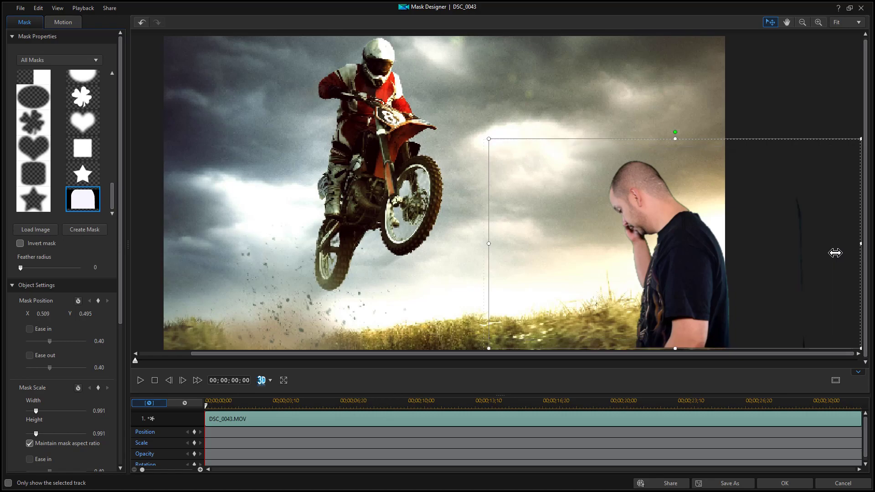
pyautogui.scroll(-2, 75, 330)
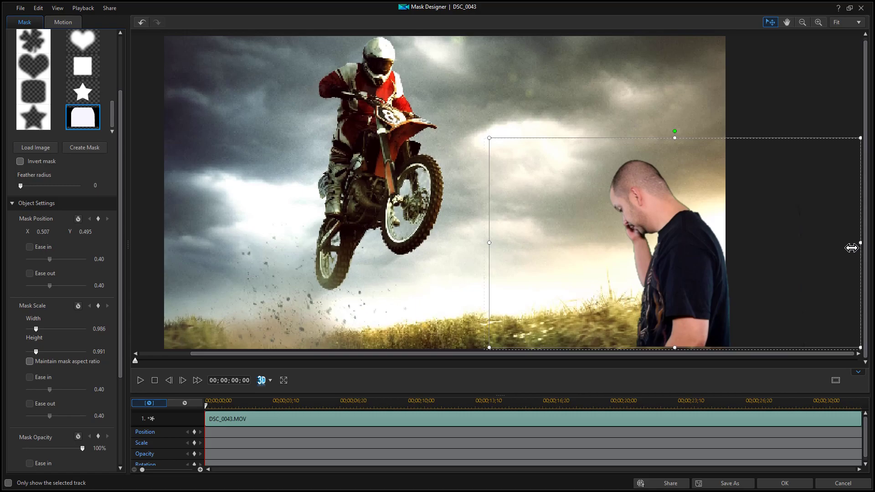
pyautogui.moveTo(846, 250); pyautogui.dragTo(841, 251)
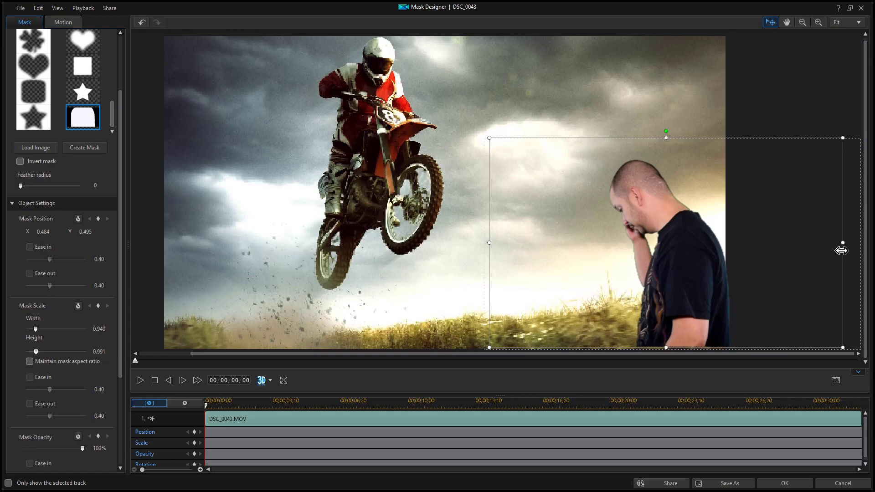
pyautogui.click(784, 484)
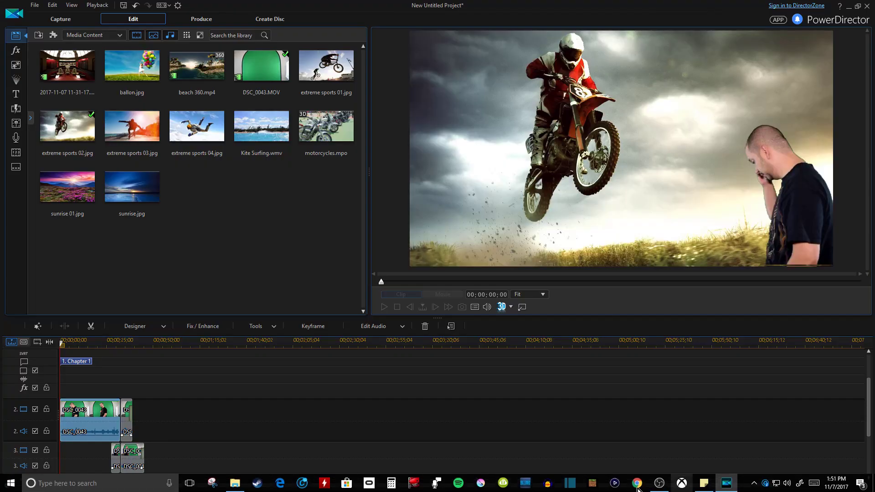
# Copy the first track 2 clip's keyframe attributes and paste them onto the second track 2 clip, replacing its keyframe settings.
pyautogui.rightClick(100, 421)
pyautogui.click(143, 203)
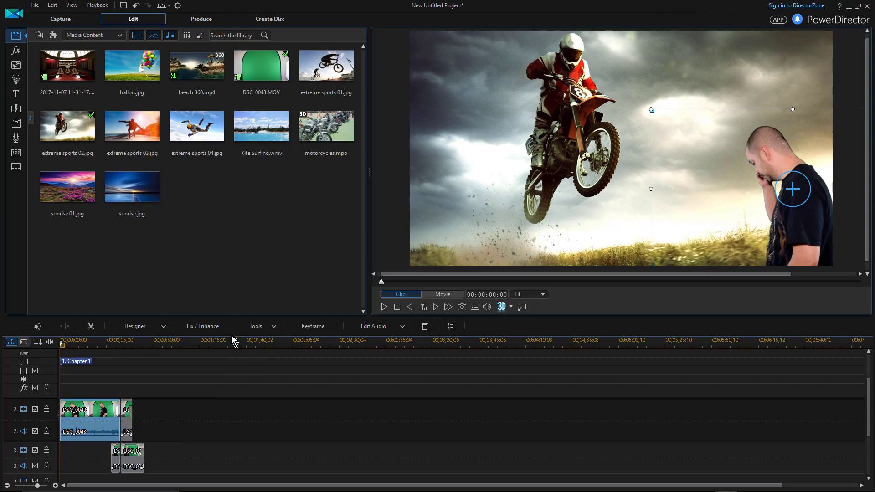
pyautogui.click(130, 410)
pyautogui.rightClick(131, 410)
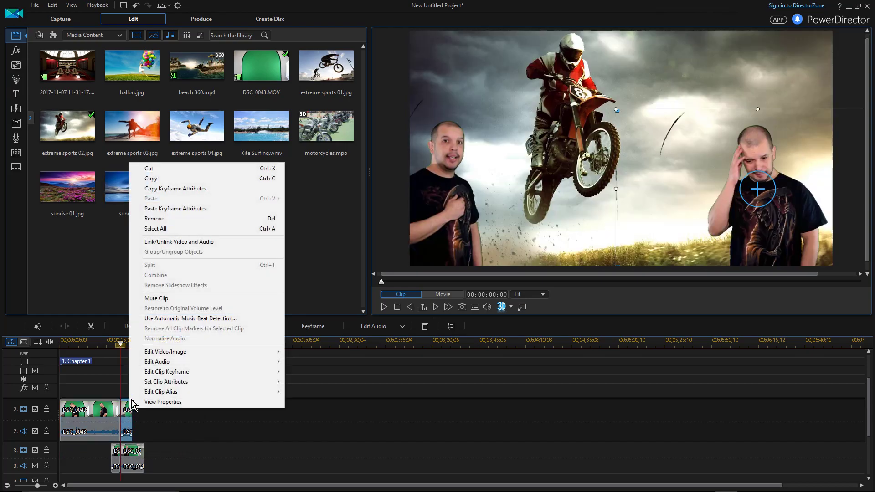
pyautogui.click(154, 209)
pyautogui.click(452, 270)
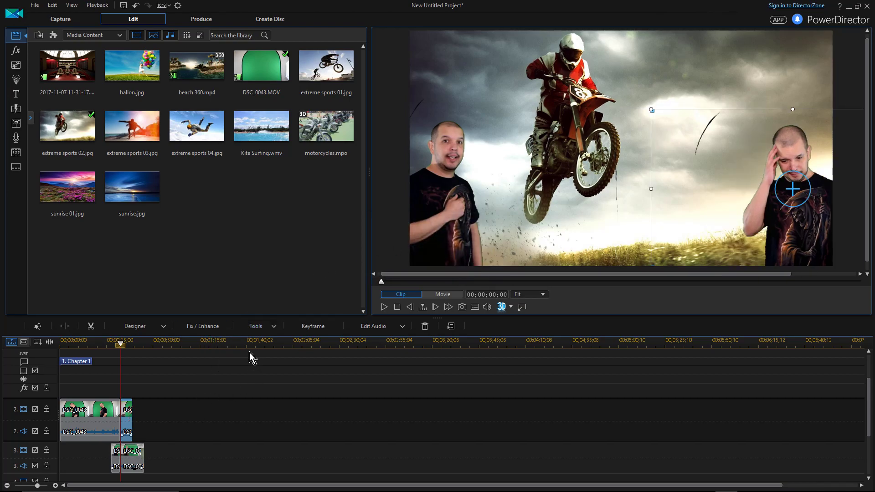
# Paste the copied keyframe attributes onto both track 3 clips, replacing their current keyframe settings.
pyautogui.click(137, 451)
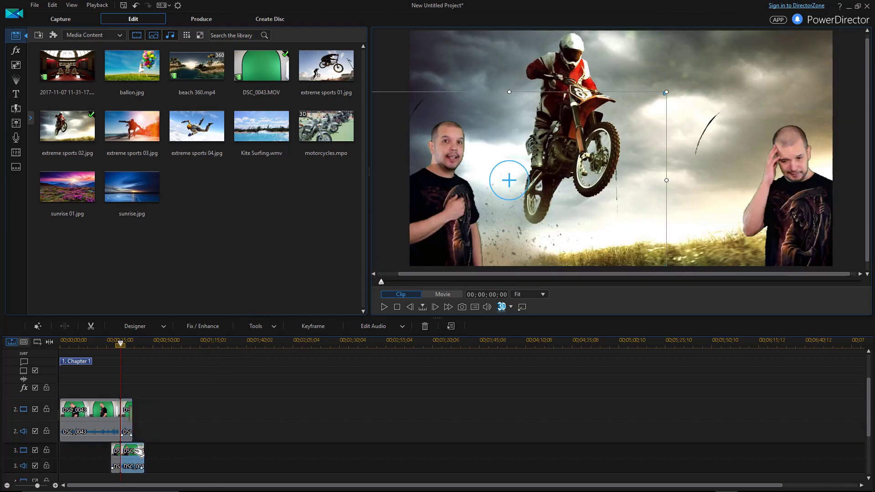
pyautogui.rightClick(139, 454)
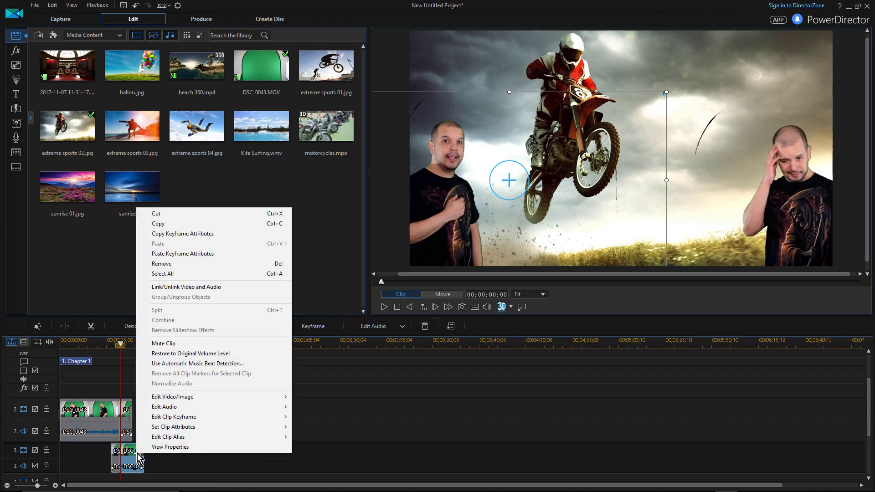
pyautogui.click(163, 256)
pyautogui.click(438, 269)
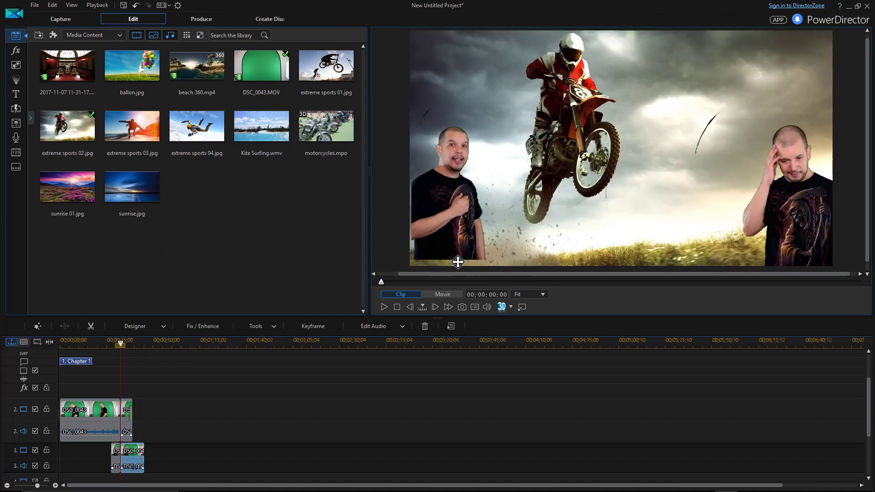
pyautogui.click(115, 455)
pyautogui.rightClick(116, 459)
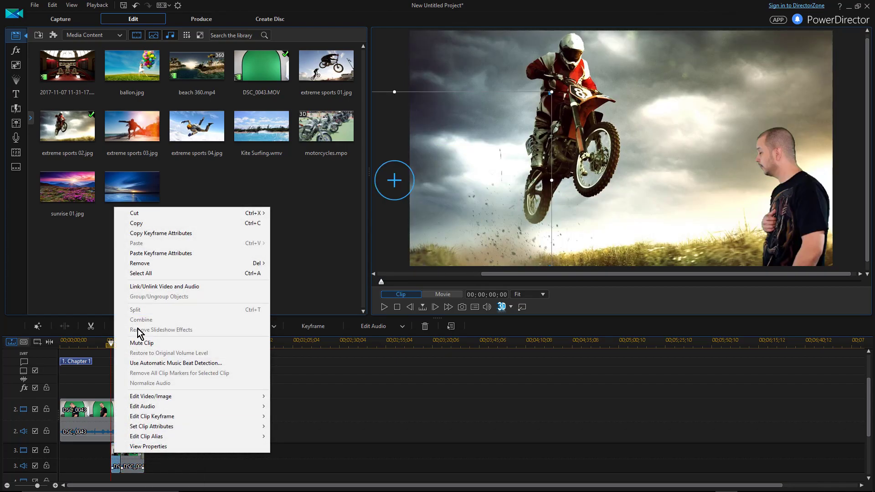
pyautogui.click(150, 253)
pyautogui.click(444, 269)
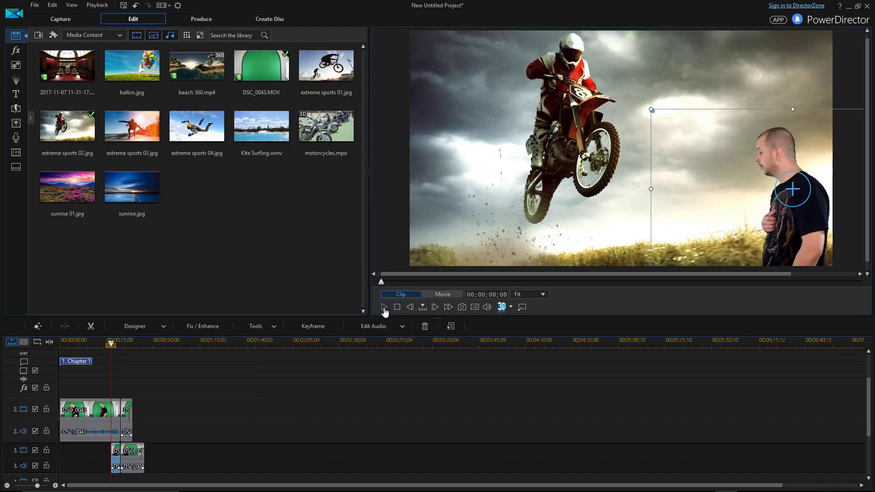
# Play the movie from the start to check the clip's placement against the background, and stop playback.
pyautogui.click(111, 348)
pyautogui.click(97, 359)
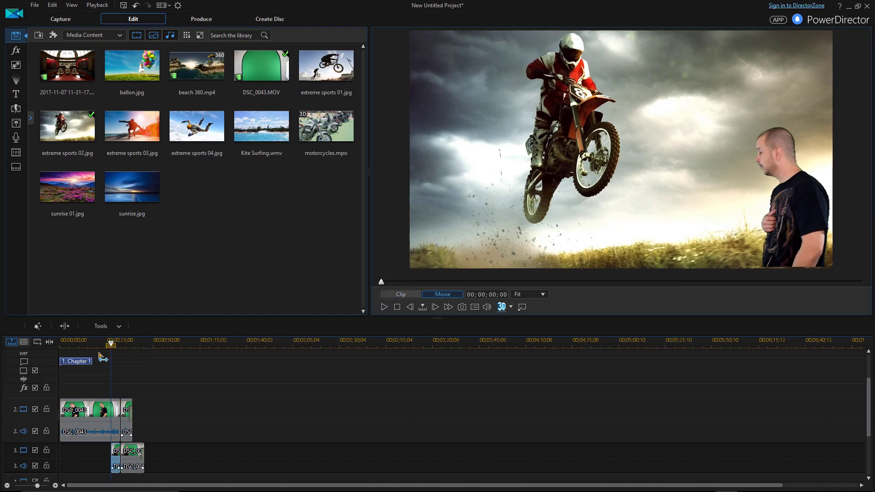
pyautogui.moveTo(111, 345); pyautogui.dragTo(59, 345)
pyautogui.click(51, 359)
pyautogui.click(382, 306)
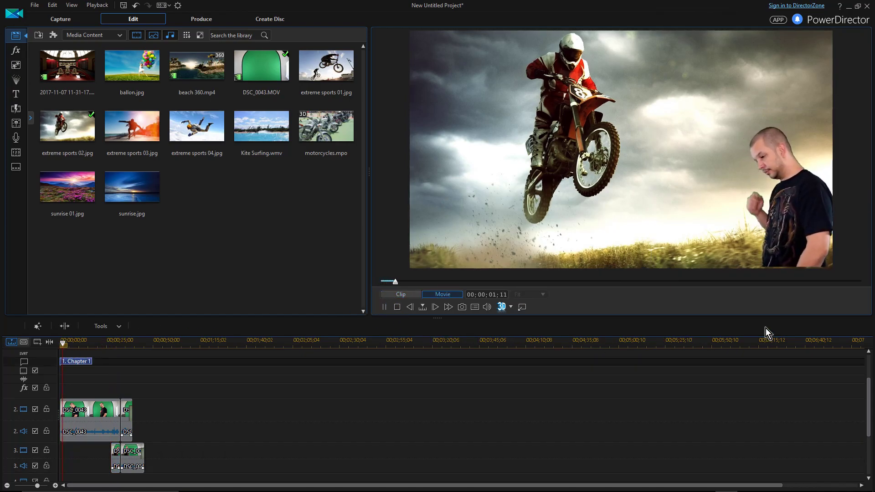
pyautogui.click(396, 307)
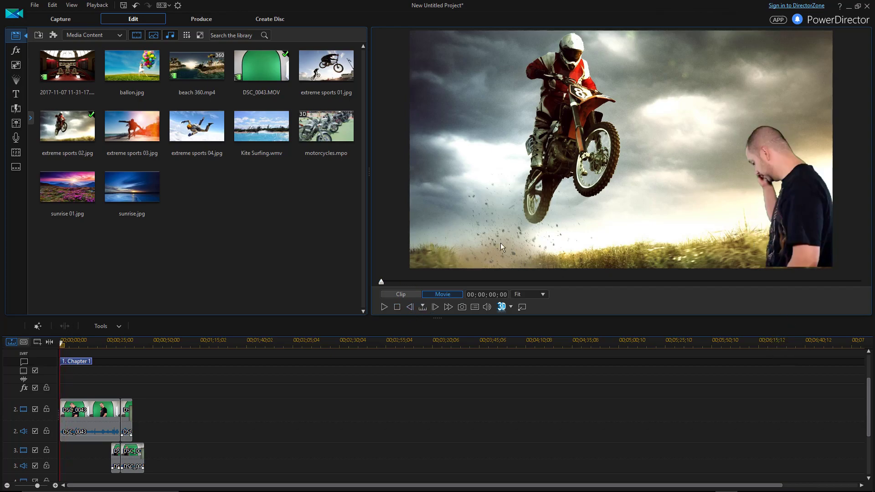
# Reposition the first track 2 clip in the preview so the person stands slightly lower, close to the background's right edge.
pyautogui.click(94, 415)
pyautogui.moveTo(788, 217); pyautogui.dragTo(770, 220)
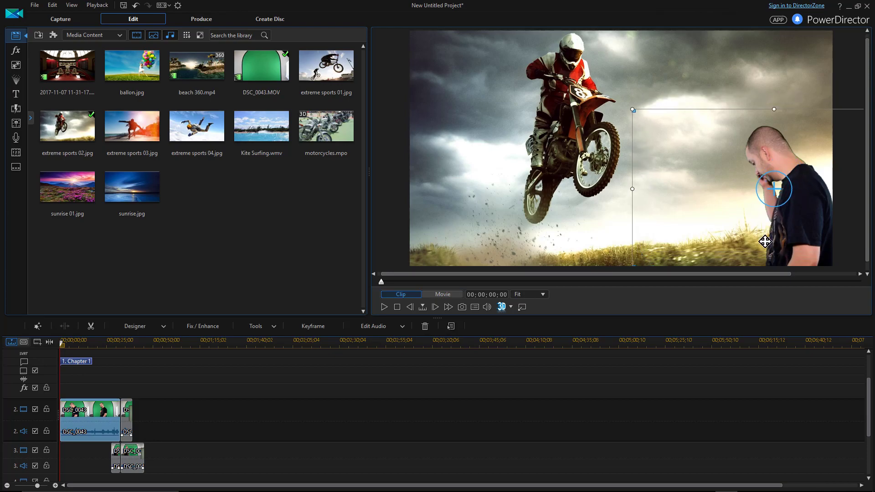
pyautogui.click(384, 307)
pyautogui.click(385, 307)
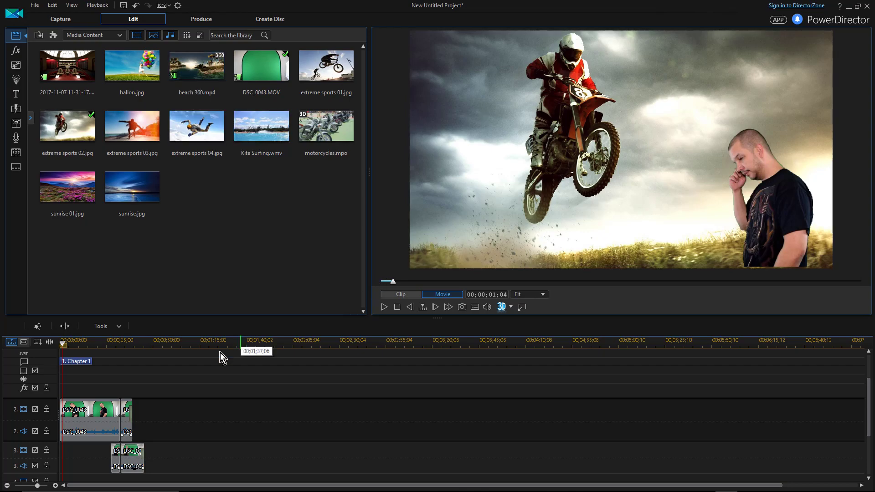
pyautogui.click(83, 423)
pyautogui.moveTo(792, 209); pyautogui.dragTo(796, 220)
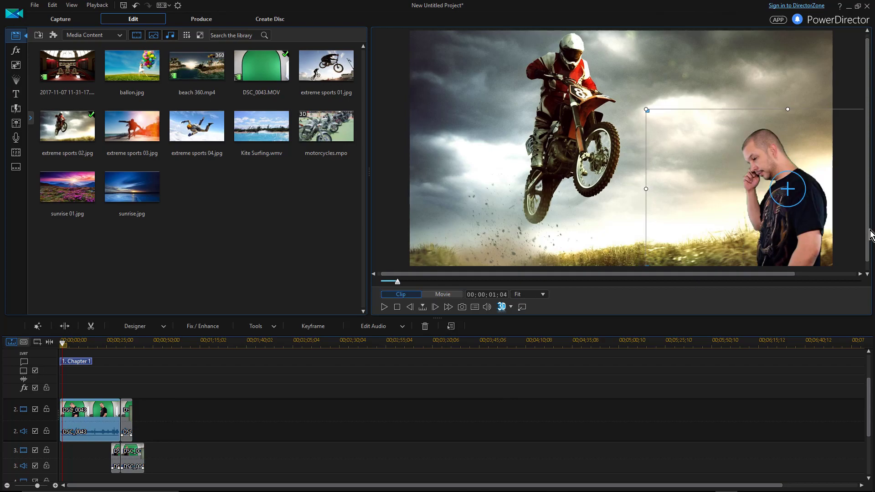
pyautogui.scroll(-1, 870, 234)
pyautogui.moveTo(801, 223); pyautogui.dragTo(802, 233)
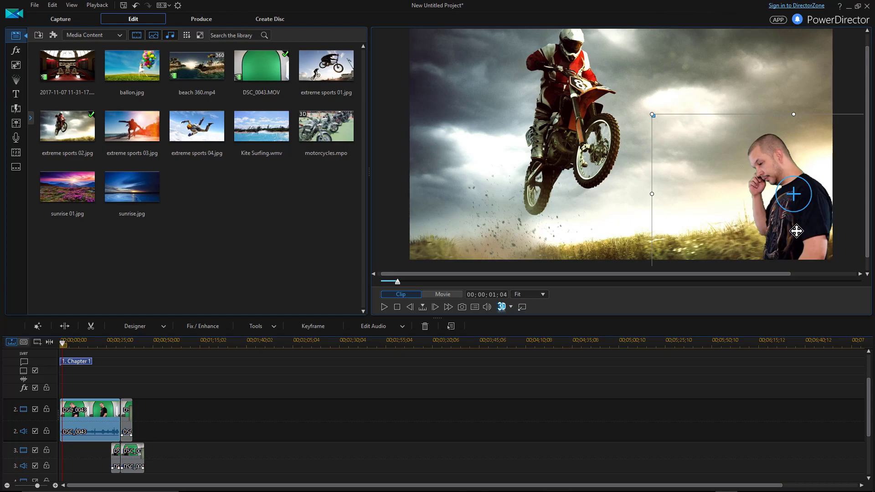
# Copy the repositioned first track 2 clip's keyframe attributes and paste them onto the second clip on that track.
pyautogui.click(127, 414)
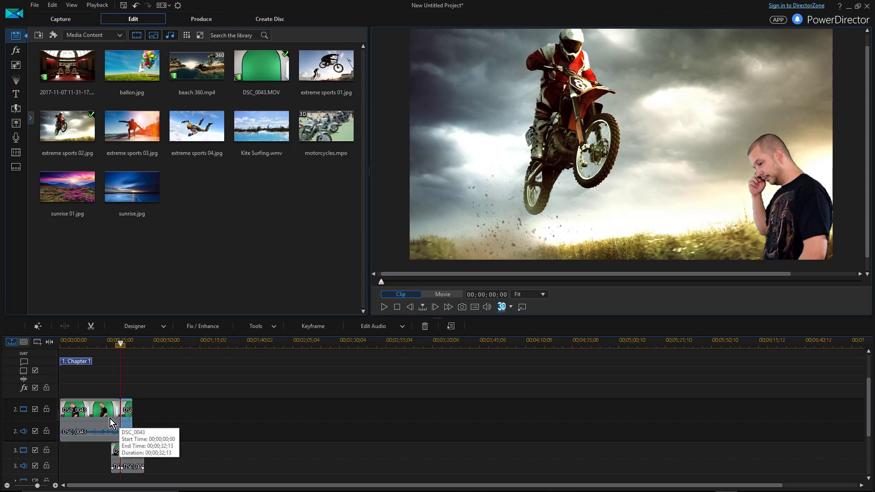
pyautogui.click(91, 415)
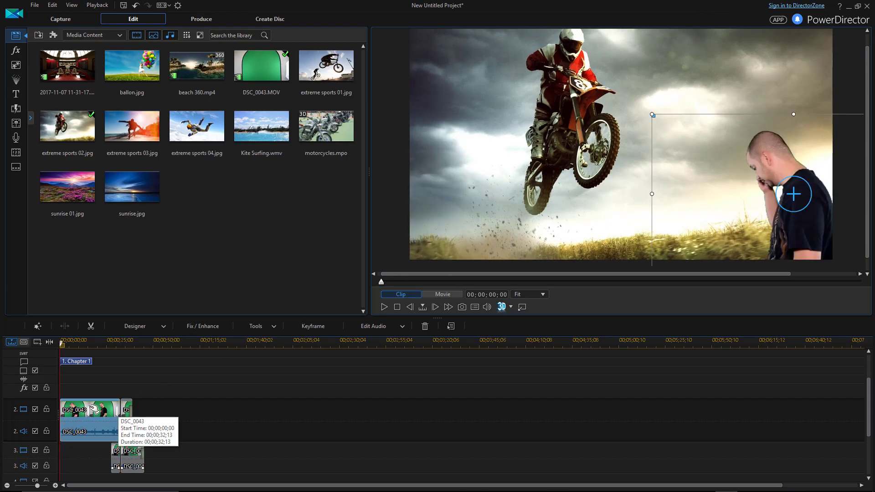
pyautogui.rightClick(94, 409)
pyautogui.click(128, 191)
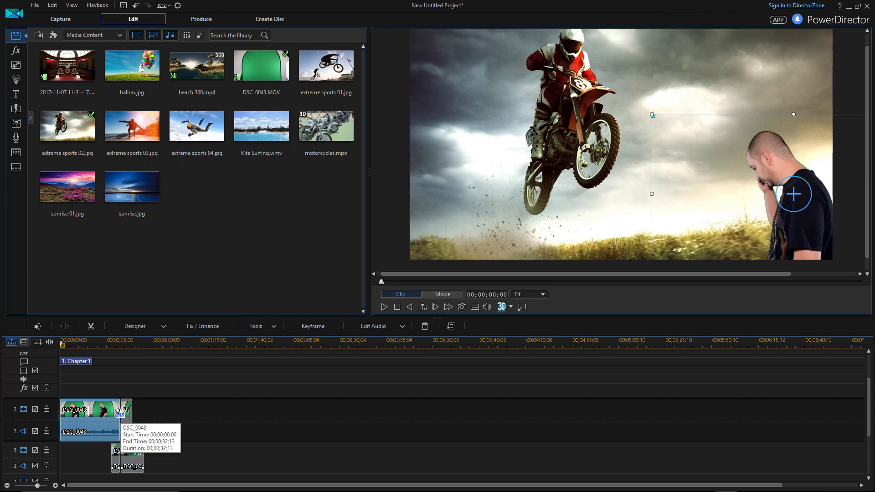
pyautogui.click(125, 411)
pyautogui.rightClick(127, 408)
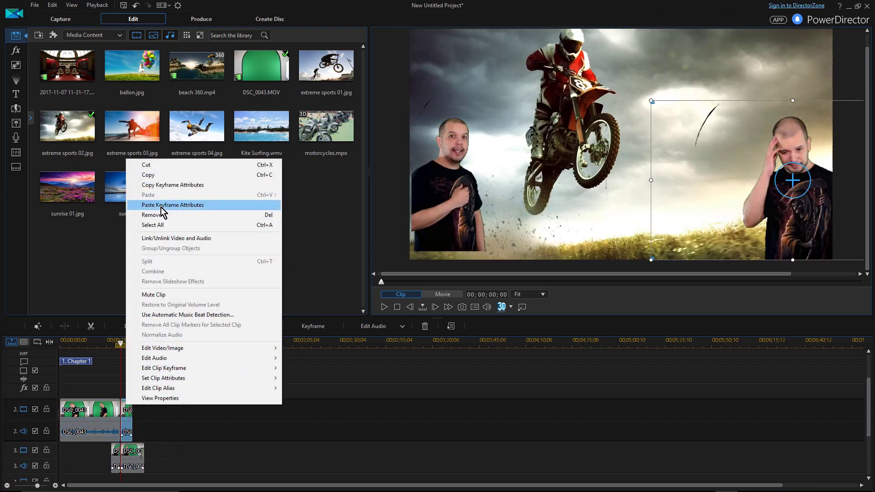
pyautogui.click(160, 205)
pyautogui.click(441, 269)
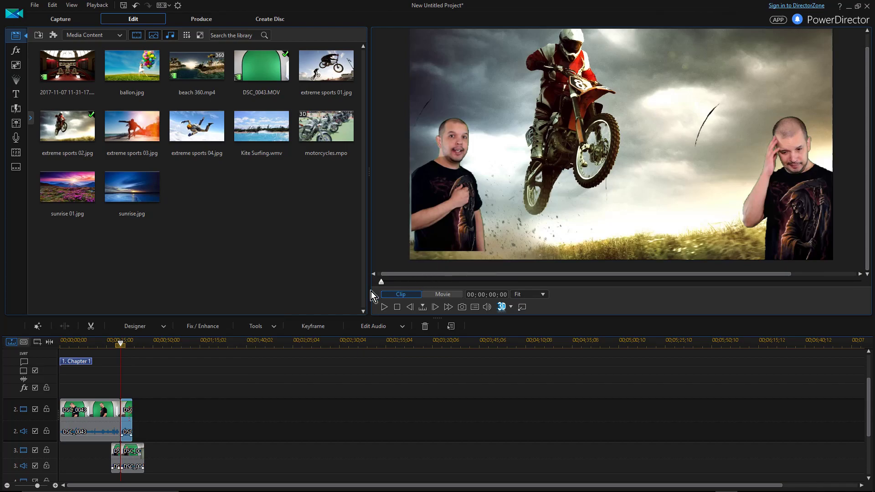
# Paste the repositioned clip's keyframe attributes onto both track 3 clips, replacing their current keyframe settings.
pyautogui.click(128, 456)
pyautogui.rightClick(130, 452)
pyautogui.click(171, 253)
pyautogui.click(438, 269)
pyautogui.click(132, 456)
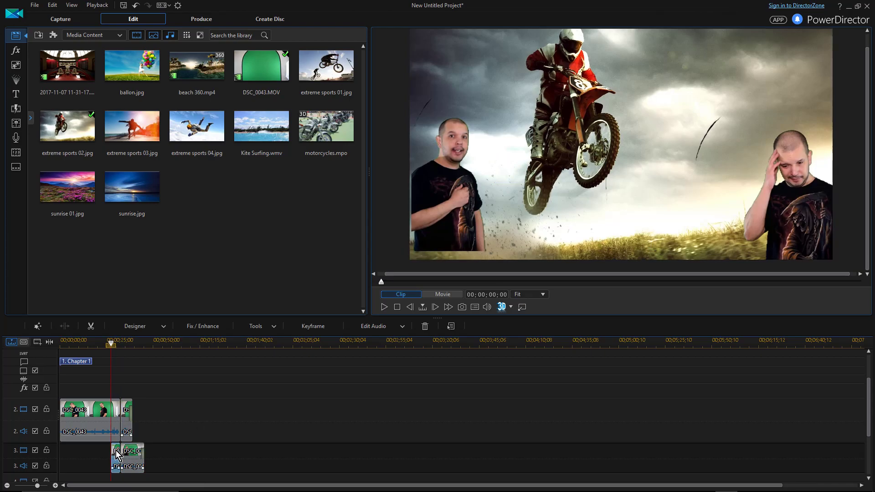
pyautogui.rightClick(115, 458)
pyautogui.click(171, 253)
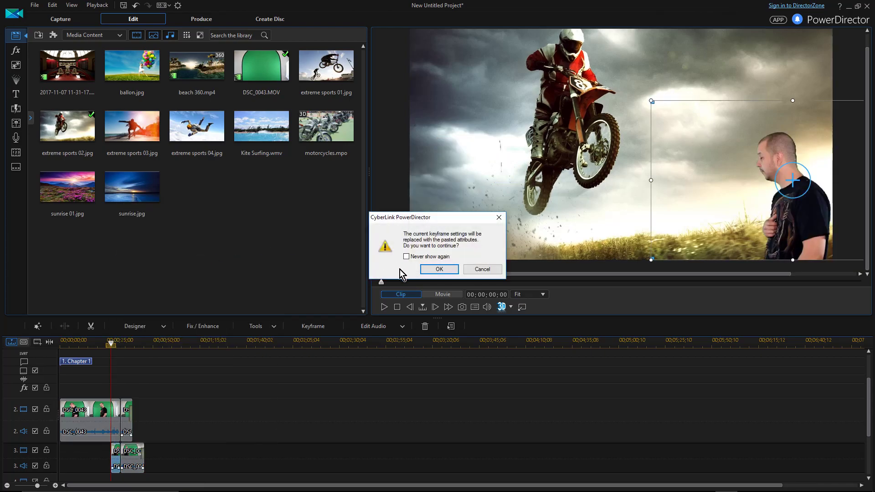
pyautogui.click(439, 269)
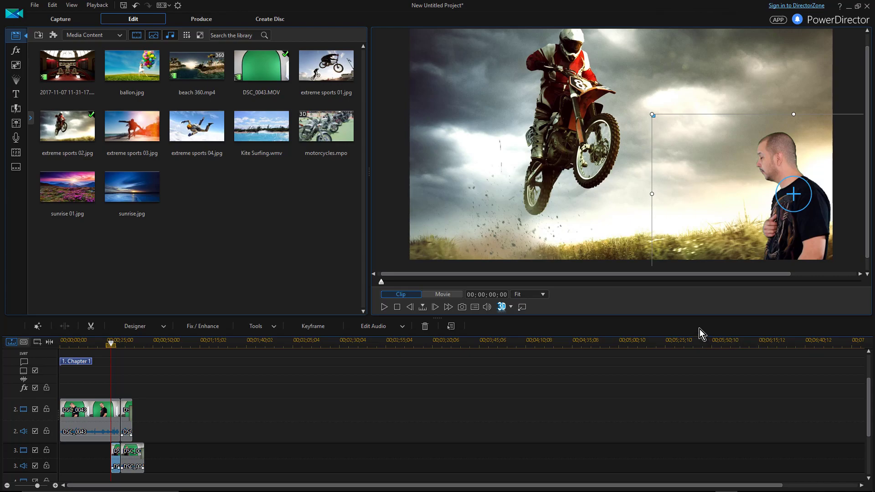
# Play the movie from the start to check the repositioned clips, and stop playback.
pyautogui.moveTo(110, 345); pyautogui.dragTo(44, 357)
pyautogui.click(44, 359)
pyautogui.click(385, 308)
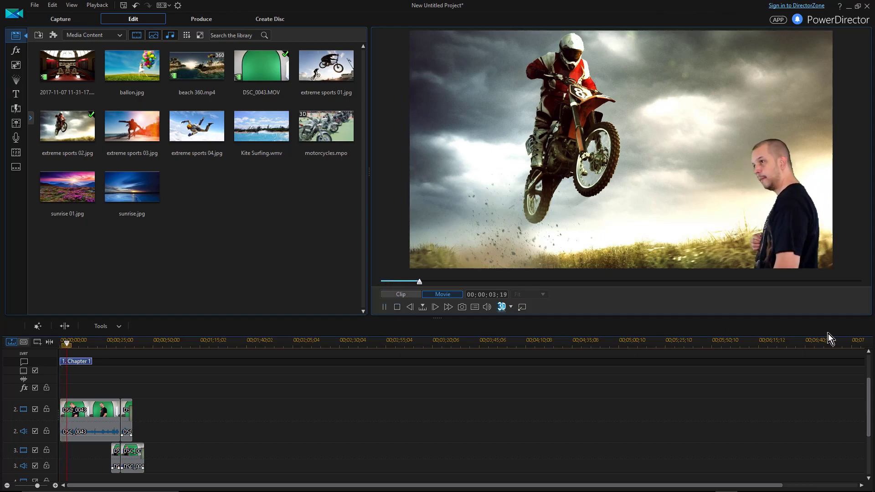
pyautogui.click(398, 308)
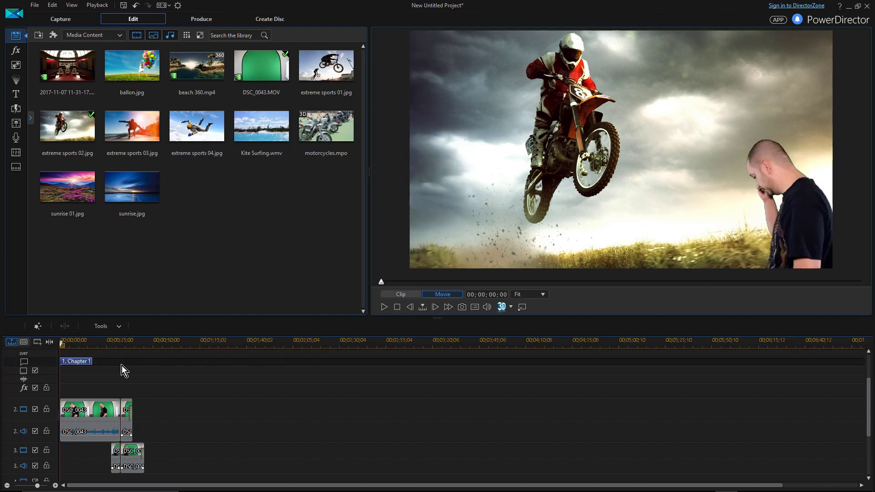
# Tighten the first track 2 clip's mask around the person to about 0.851 wide and 0.968 high, positioned at about X 0.484, Y 0.516.
pyautogui.moveTo(68, 349); pyautogui.dragTo(114, 362)
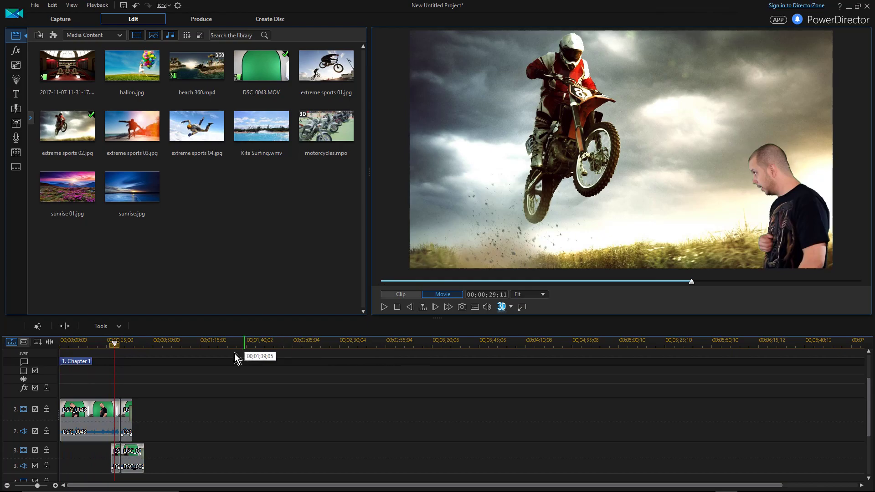
pyautogui.click(118, 411)
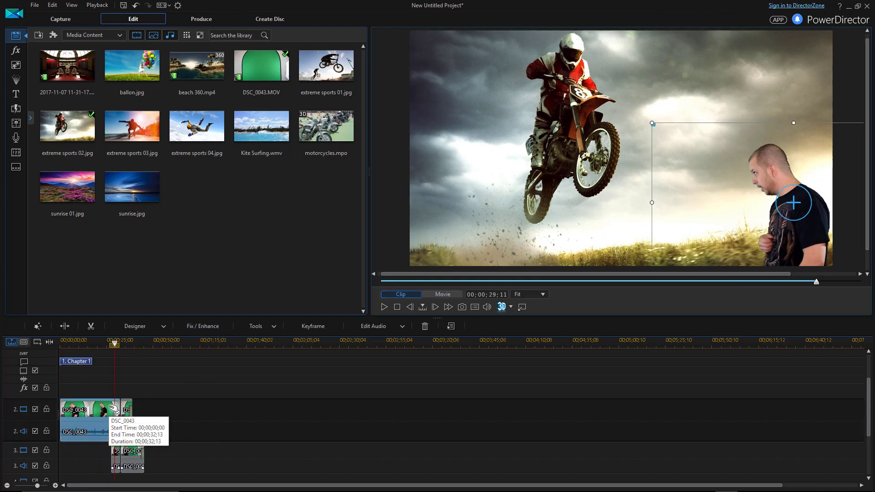
pyautogui.click(148, 326)
pyautogui.click(146, 350)
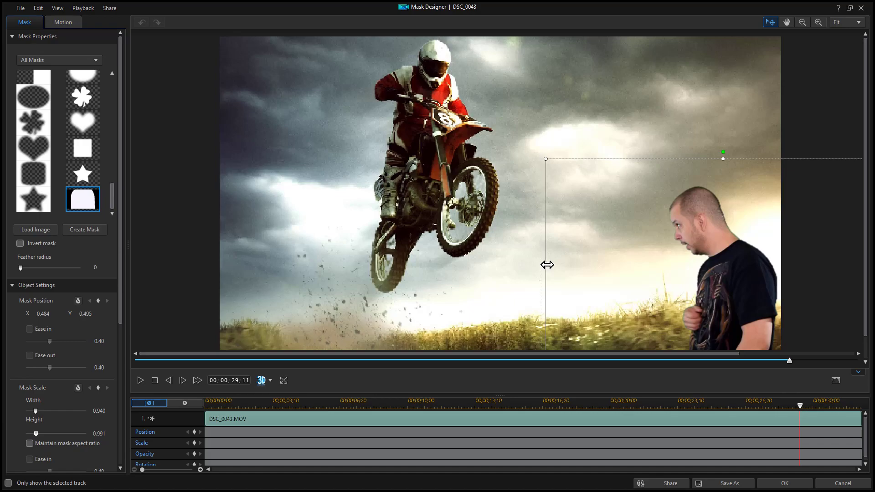
pyautogui.moveTo(547, 265); pyautogui.dragTo(554, 265)
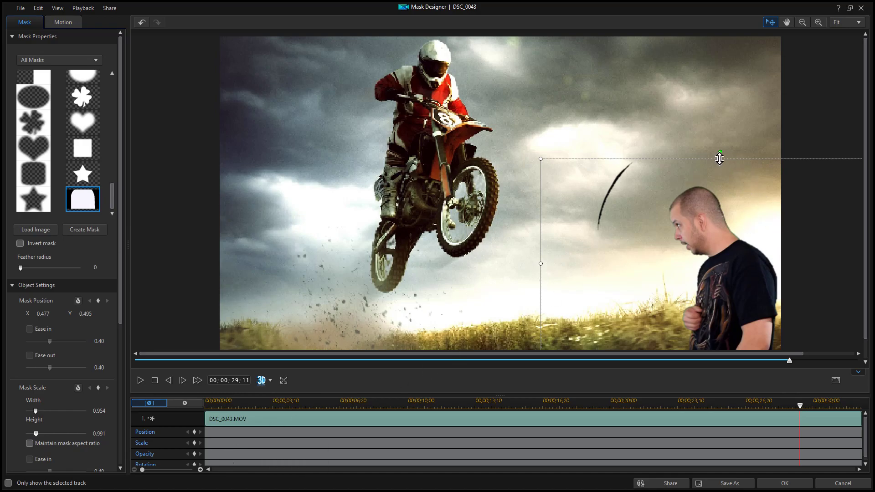
pyautogui.moveTo(724, 165); pyautogui.dragTo(723, 168)
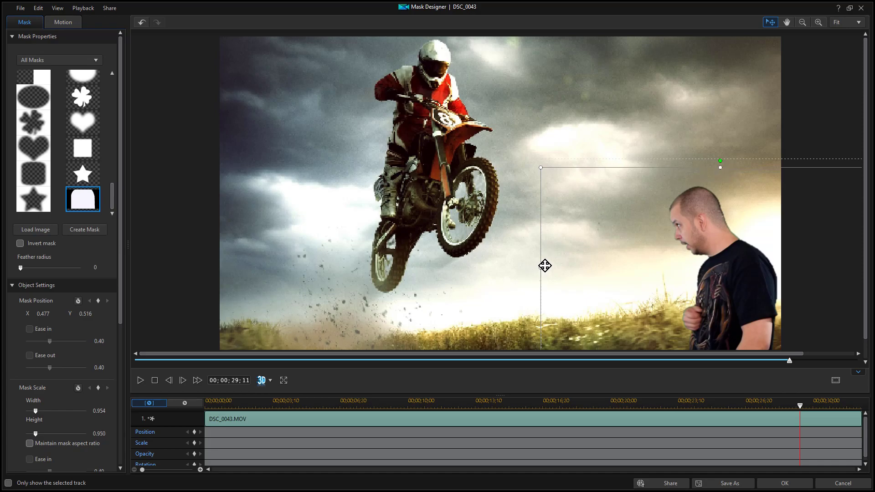
pyautogui.moveTo(540, 269); pyautogui.dragTo(562, 268)
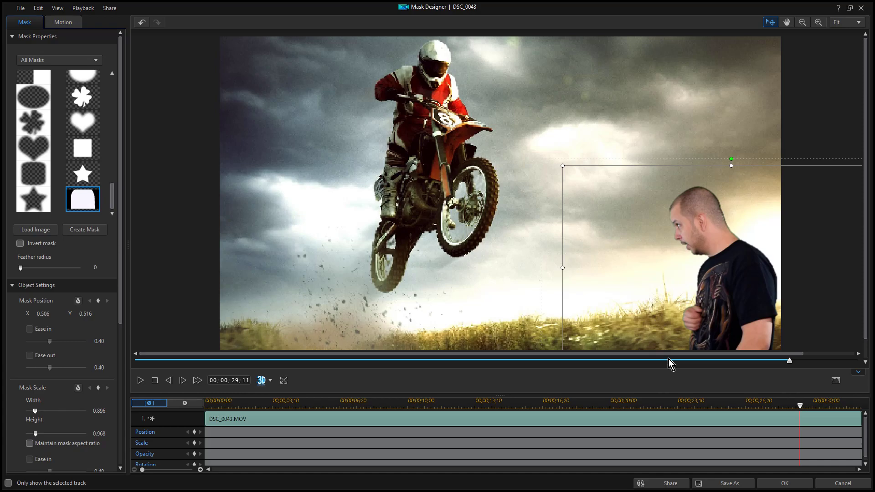
pyautogui.moveTo(682, 354); pyautogui.dragTo(764, 363)
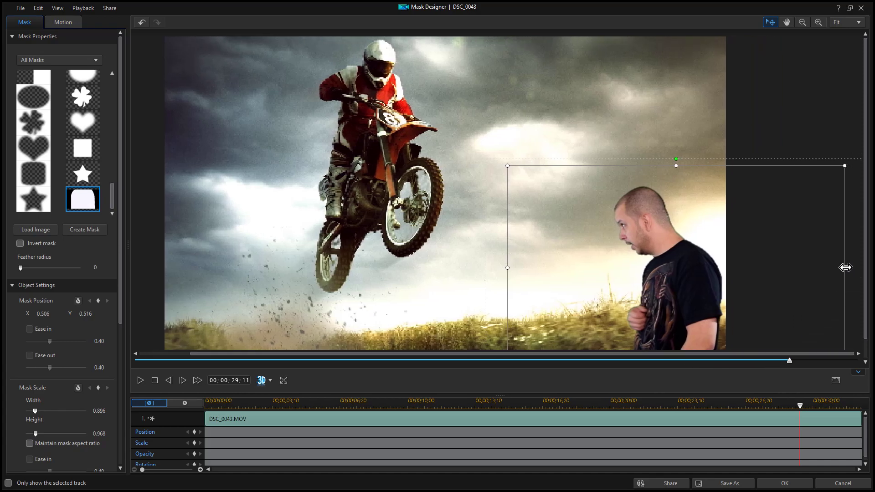
pyautogui.moveTo(844, 269); pyautogui.dragTo(829, 265)
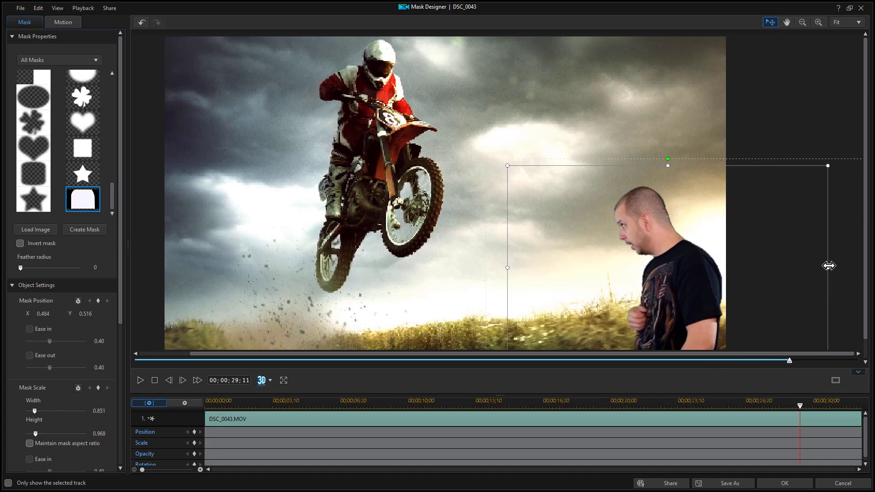
pyautogui.click(765, 483)
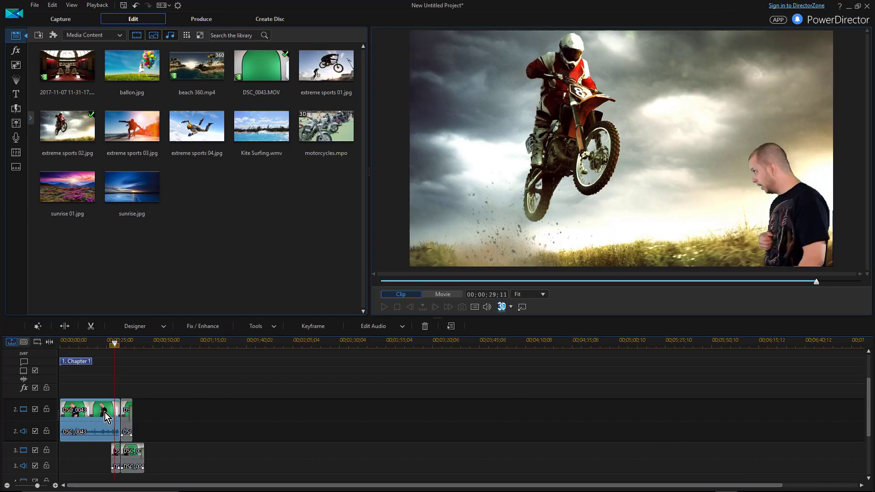
# Copy the keyframe attributes of the first track 2 clip with the tightened mask and paste them onto the second track 2 clip.
pyautogui.rightClick(104, 412)
pyautogui.click(152, 192)
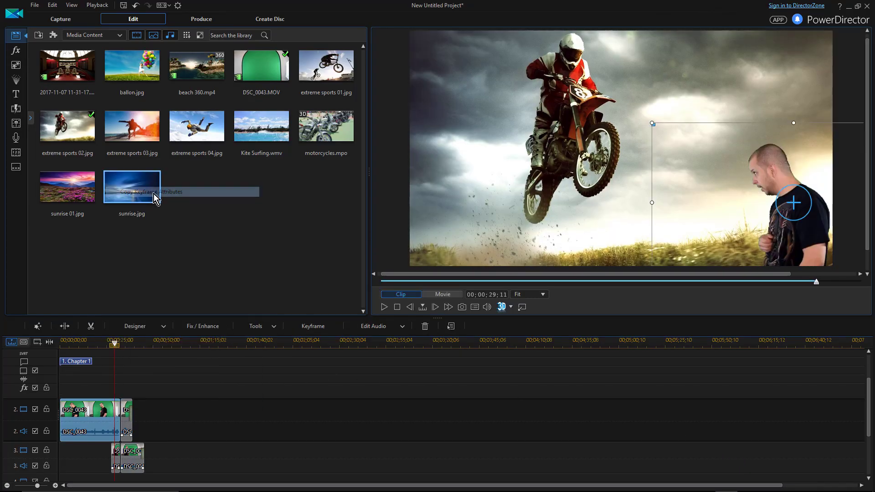
pyautogui.click(130, 404)
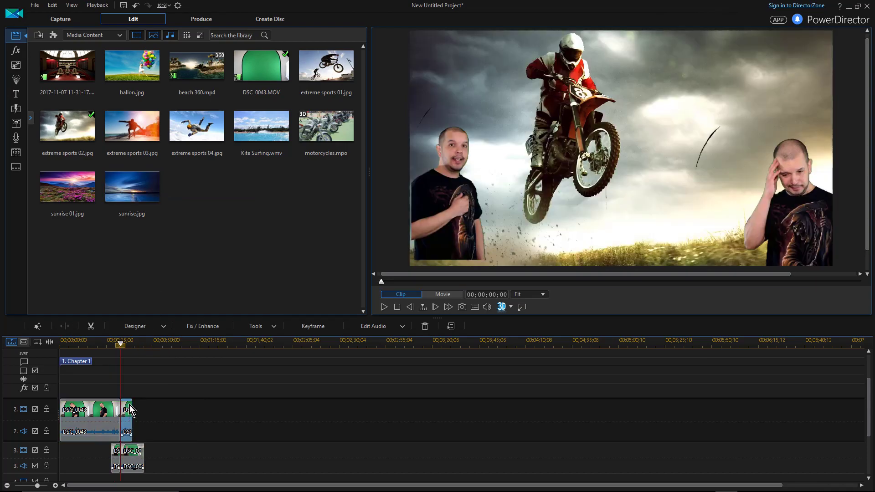
pyautogui.rightClick(129, 404)
pyautogui.click(174, 203)
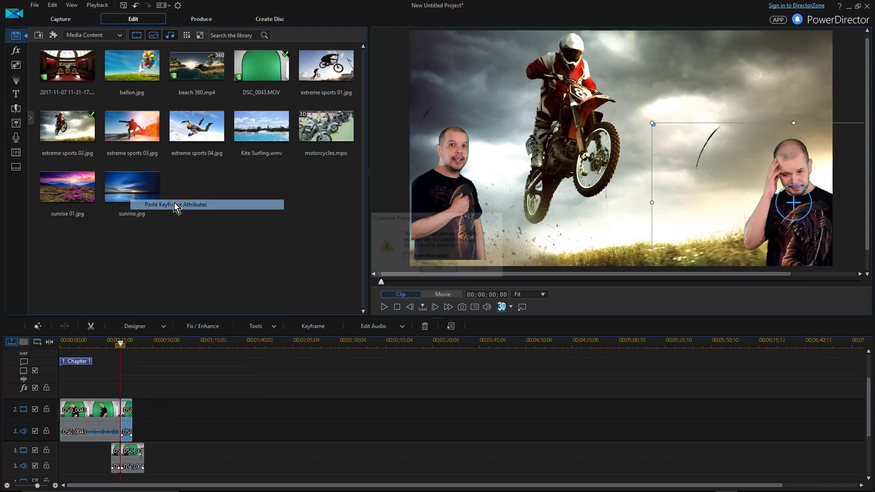
pyautogui.click(438, 269)
# Paste the copied keyframe attributes onto both track 3 clips, replacing their existing keyframe settings.
pyautogui.click(116, 453)
pyautogui.rightClick(116, 453)
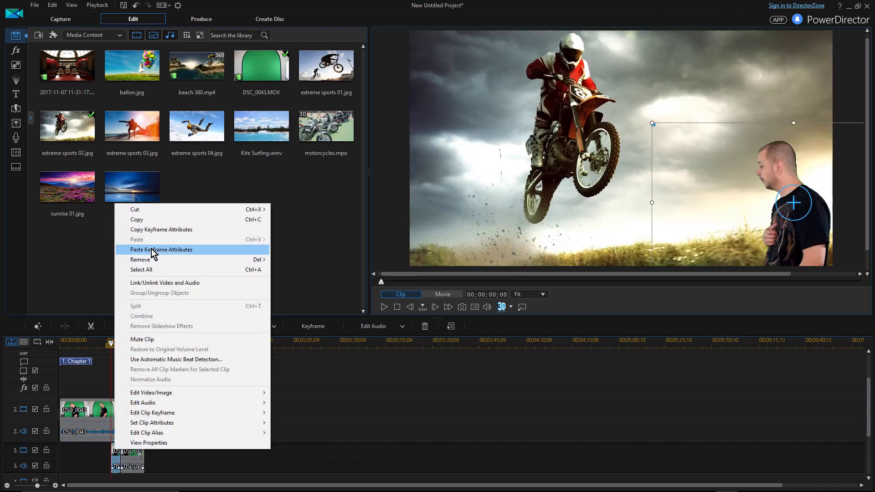
pyautogui.click(152, 250)
pyautogui.click(439, 269)
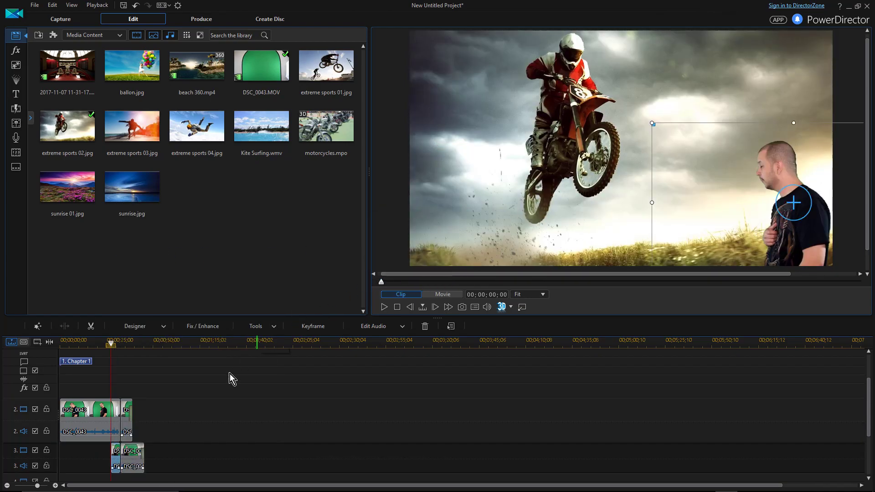
pyautogui.click(137, 452)
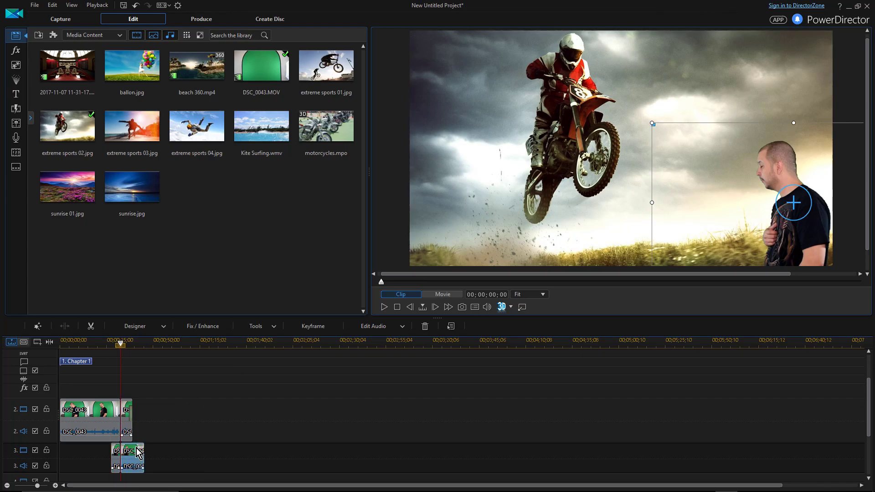
pyautogui.rightClick(137, 452)
pyautogui.click(181, 250)
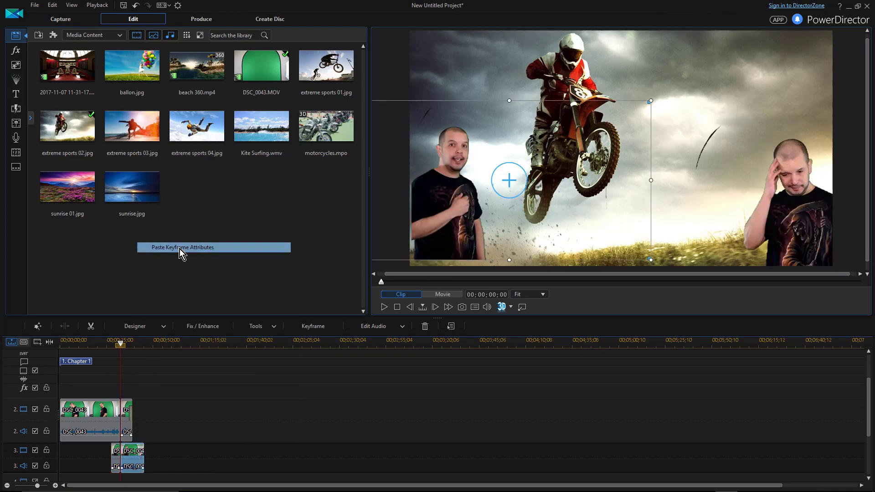
pyautogui.click(438, 270)
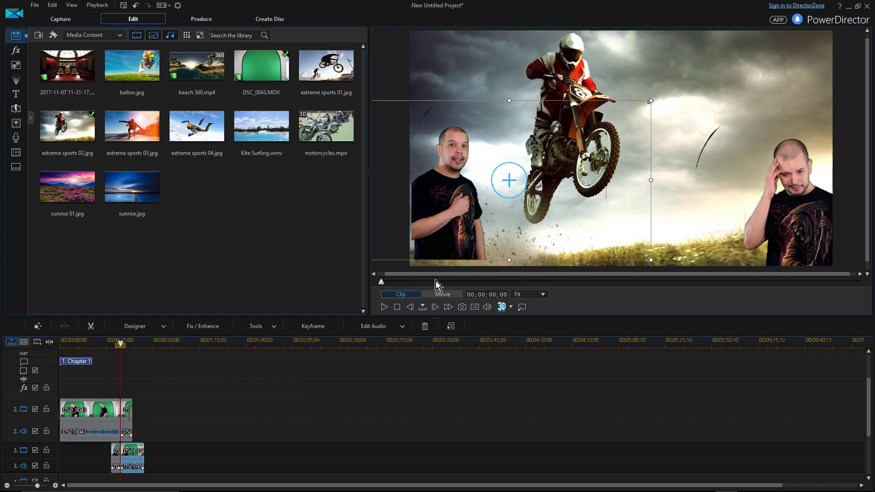
# Lower the second track 3 clip's person slightly so the body reaches the background's bottom edge, and check a frame around 00;00;34;22.
pyautogui.moveTo(470, 233); pyautogui.dragTo(470, 251)
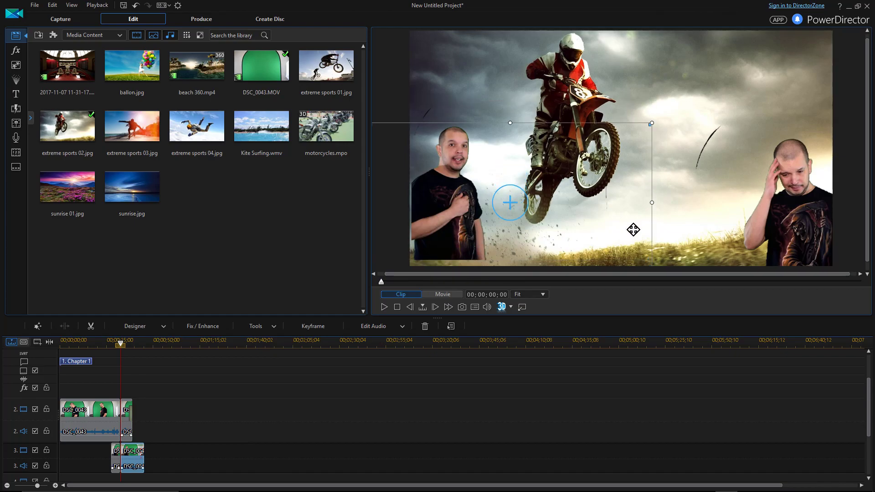
pyautogui.moveTo(463, 227); pyautogui.dragTo(463, 214)
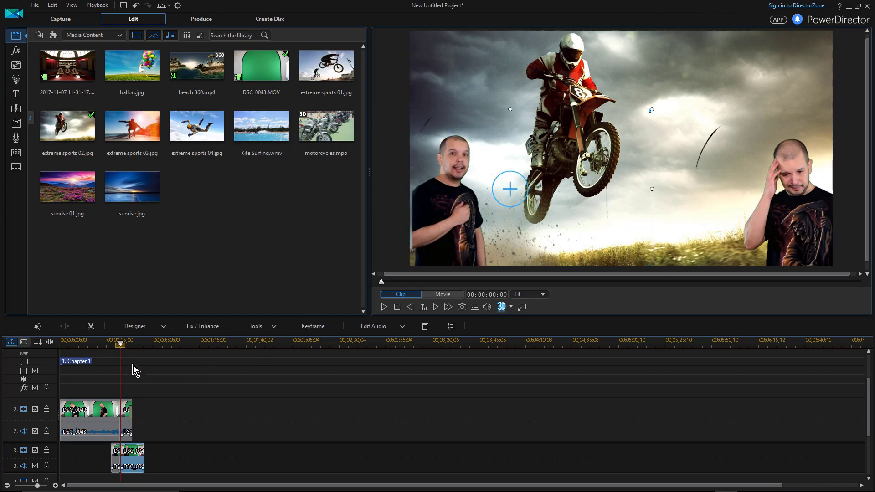
pyautogui.click(125, 351)
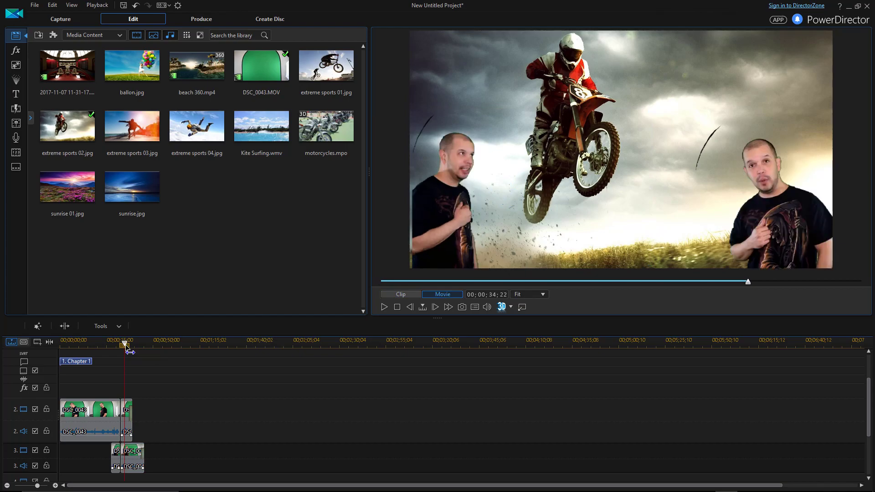
# Shrink the second track 2 clip's mask to a scale of about 1.000 at X 0.505, Y 0.500 to hide the stray dark line.
pyautogui.click(127, 422)
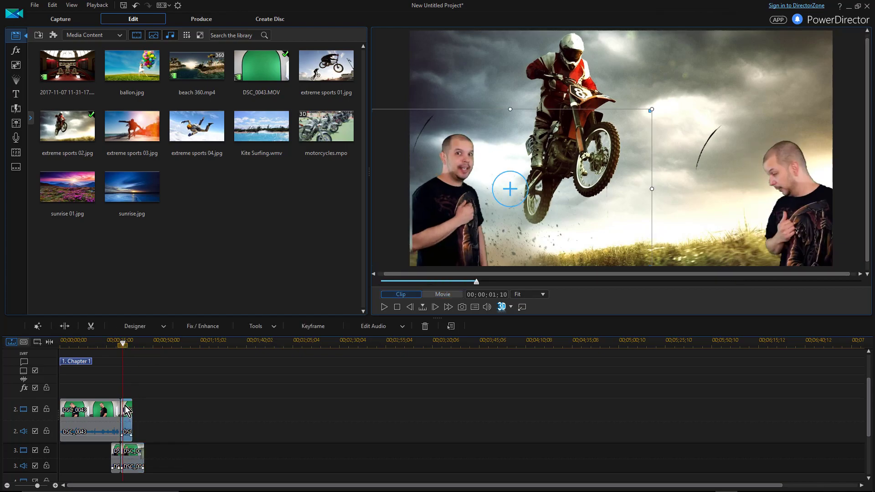
pyautogui.click(131, 327)
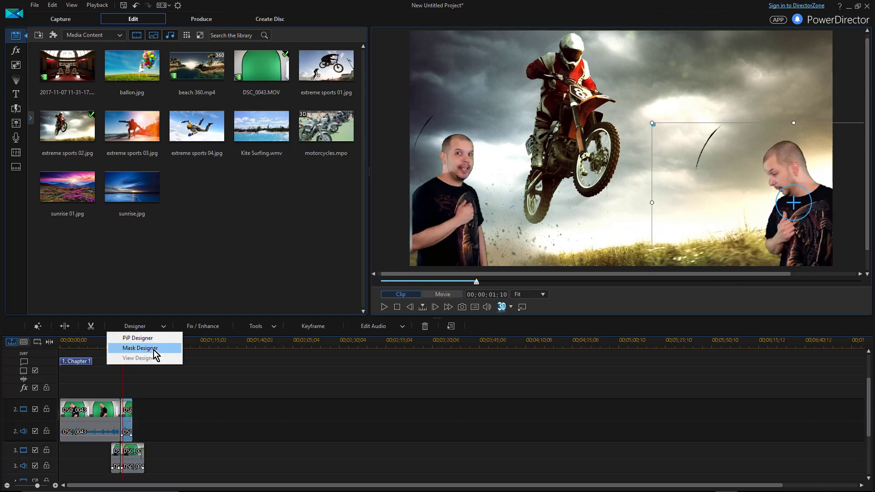
pyautogui.click(154, 350)
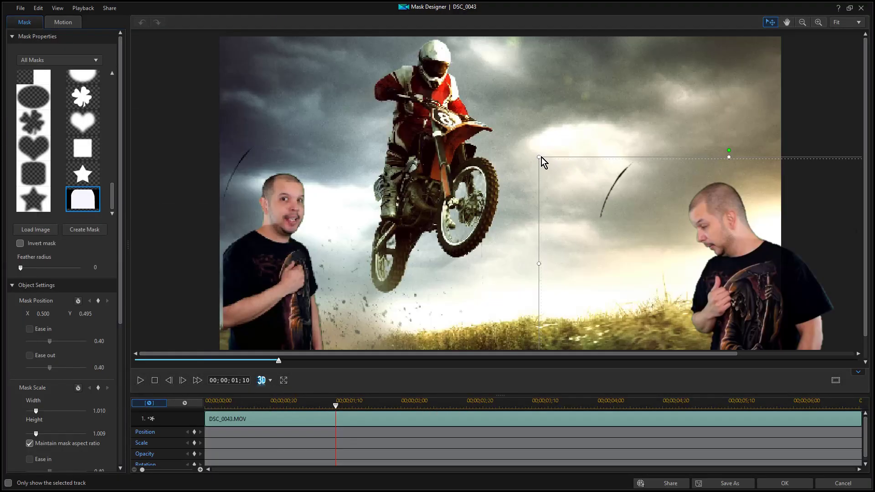
pyautogui.moveTo(541, 158); pyautogui.dragTo(564, 158)
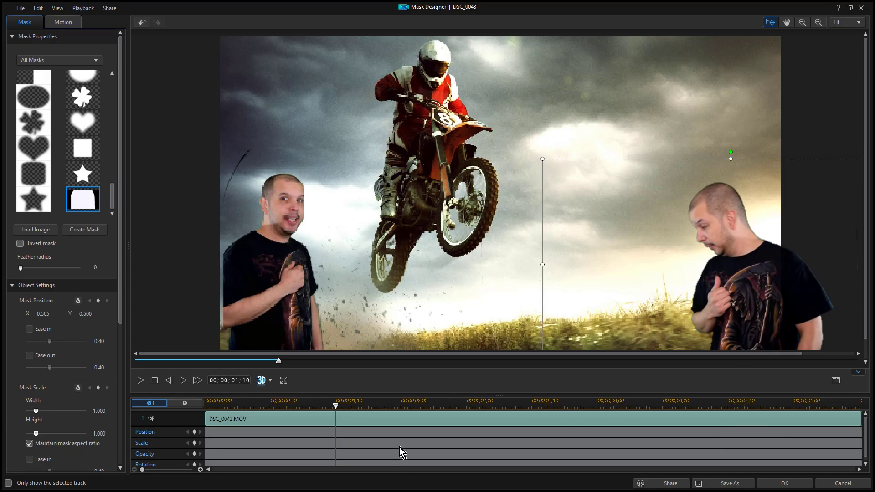
pyautogui.scroll(-1, 865, 437)
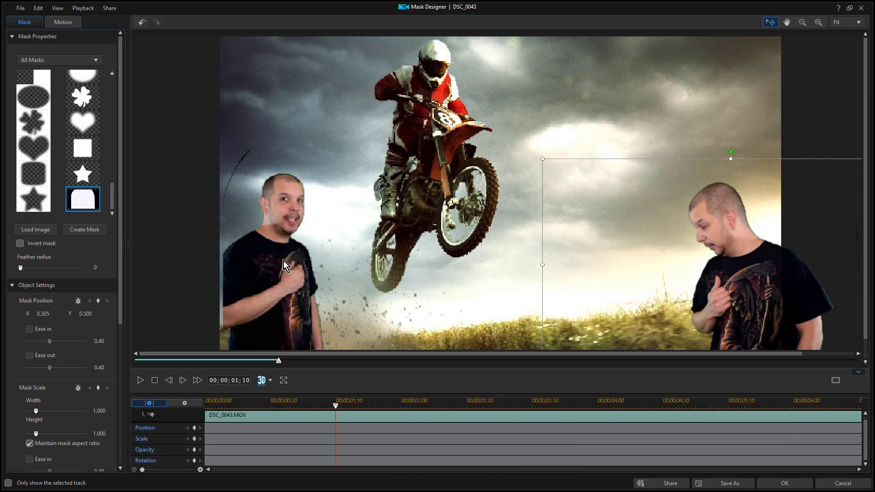
pyautogui.click(777, 485)
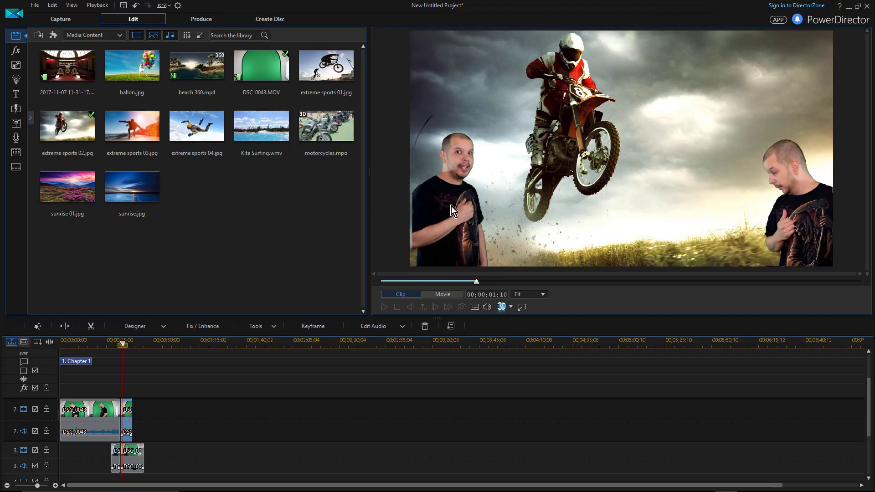
# Look through the first track 3 clip for stray keying edges, stopping at clip time 00;00;02;05.
pyautogui.click(127, 411)
pyautogui.click(117, 453)
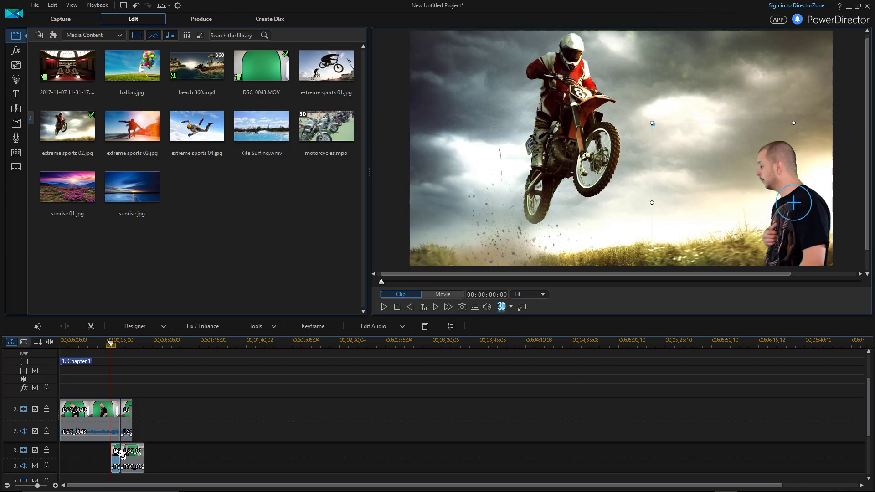
pyautogui.click(435, 282)
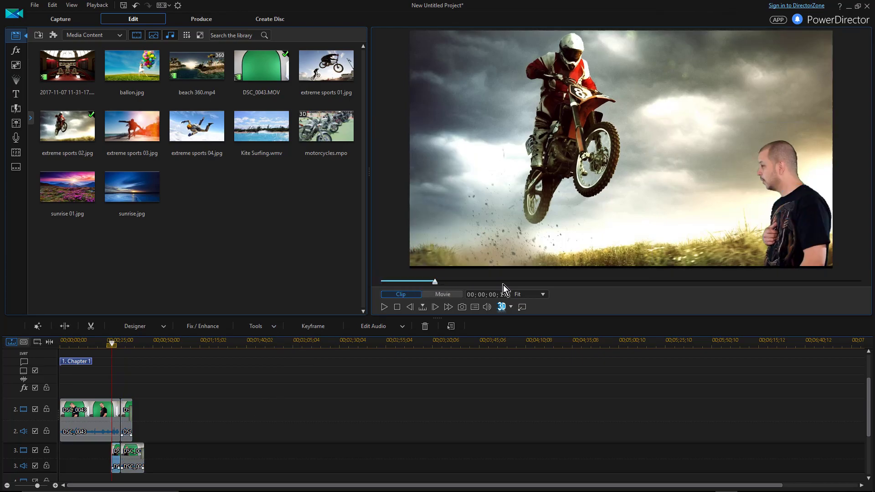
pyautogui.click(553, 283)
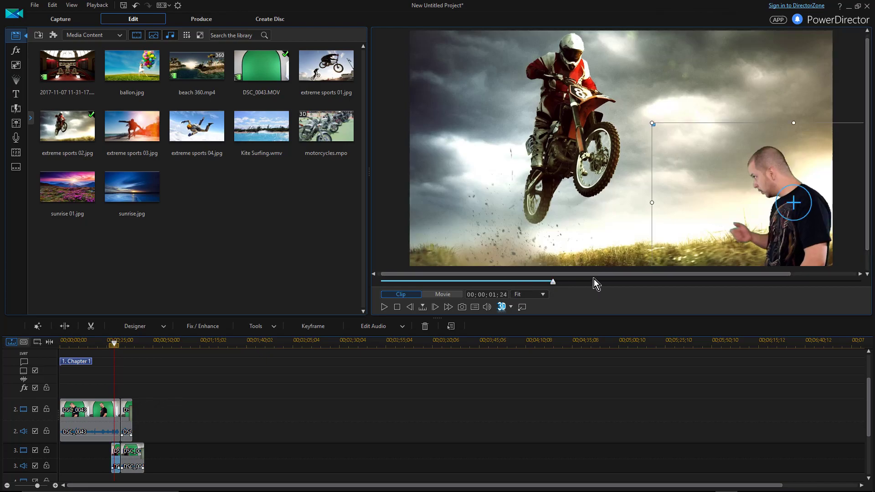
pyautogui.click(588, 283)
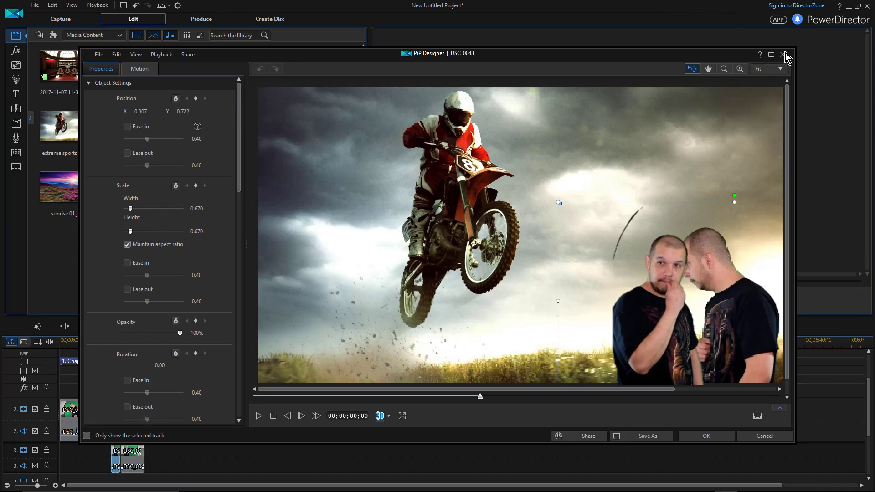
pyautogui.click(783, 55)
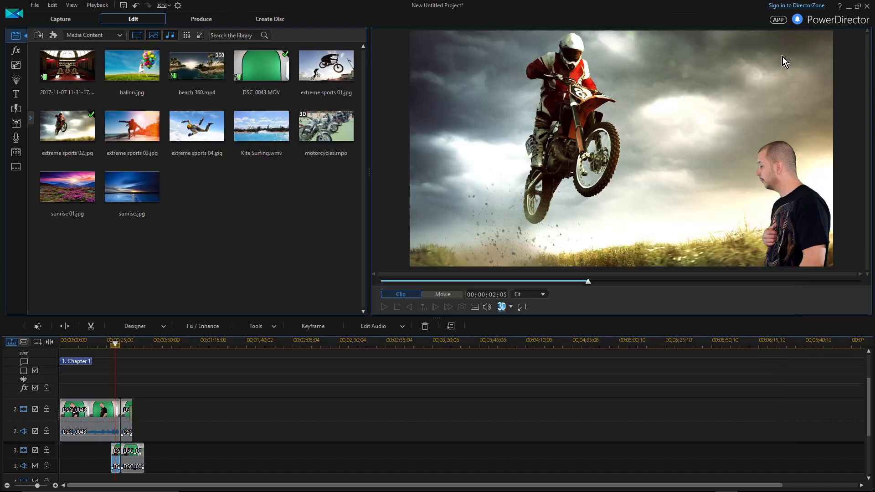
pyautogui.click(154, 328)
pyautogui.click(151, 348)
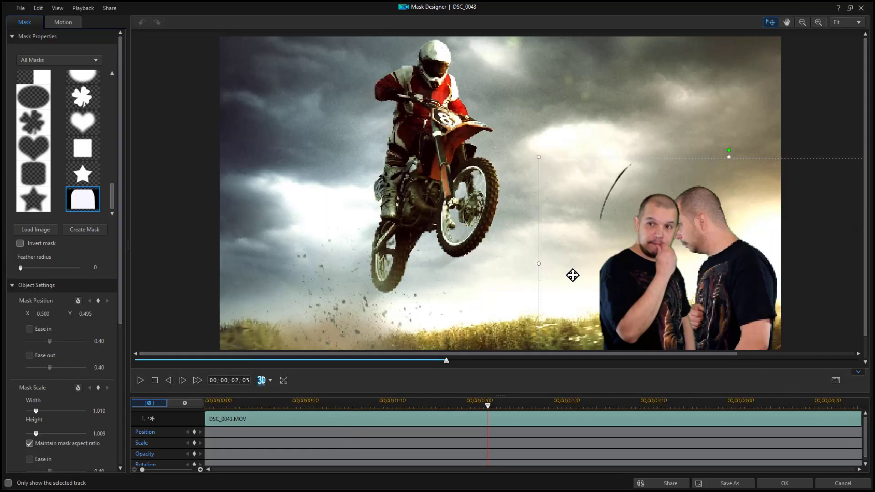
pyautogui.click(834, 475)
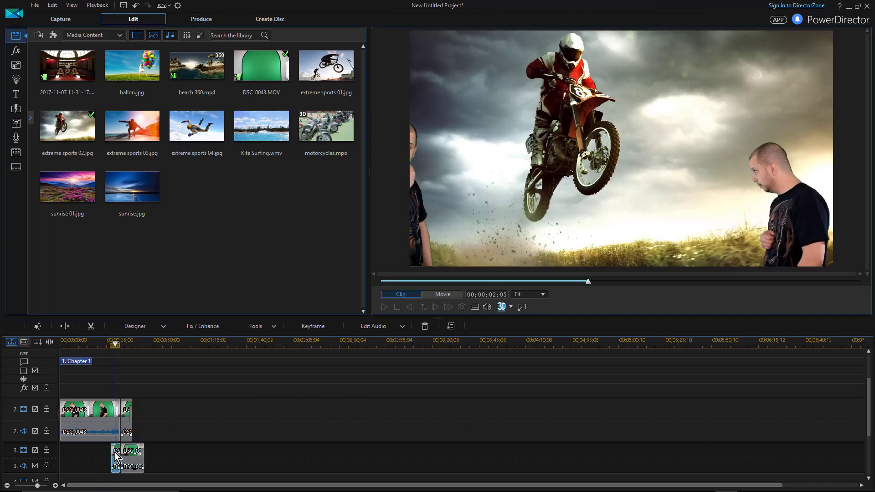
# Shrink the first track 3 clip's mask to a scale of about 0.778 at X 0.476, Y 0.482 to hide the stray dark line.
pyautogui.click(115, 453)
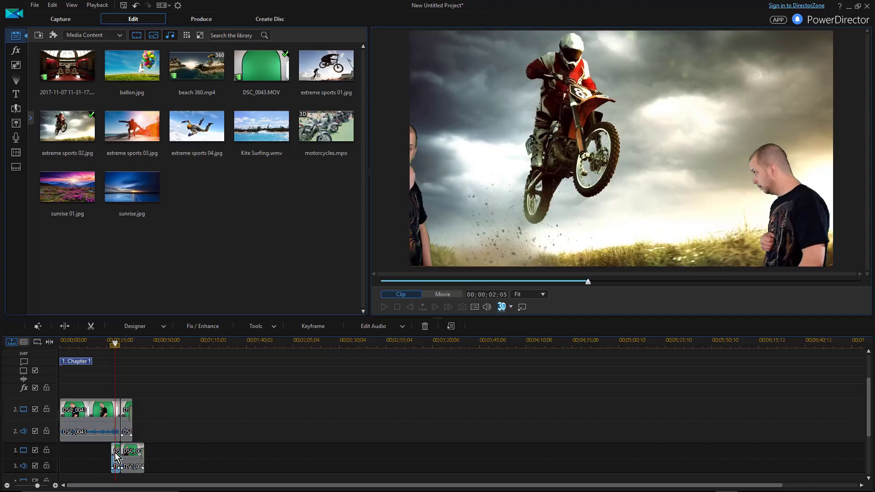
pyautogui.click(138, 326)
pyautogui.click(169, 349)
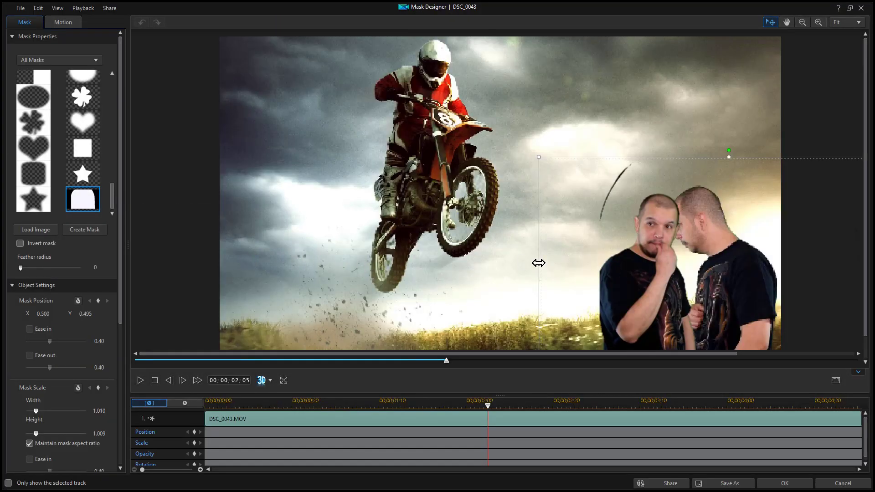
pyautogui.moveTo(538, 263); pyautogui.dragTo(543, 262)
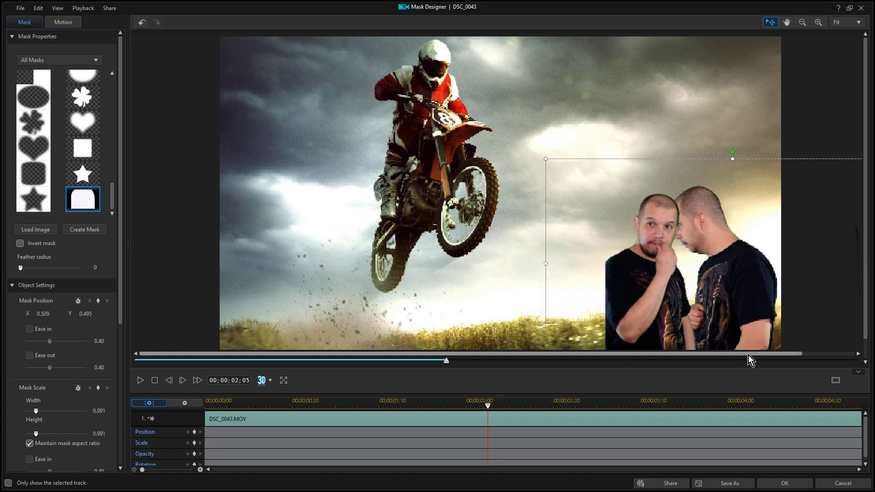
pyautogui.moveTo(747, 354); pyautogui.dragTo(800, 354)
pyautogui.moveTo(860, 264); pyautogui.dragTo(825, 270)
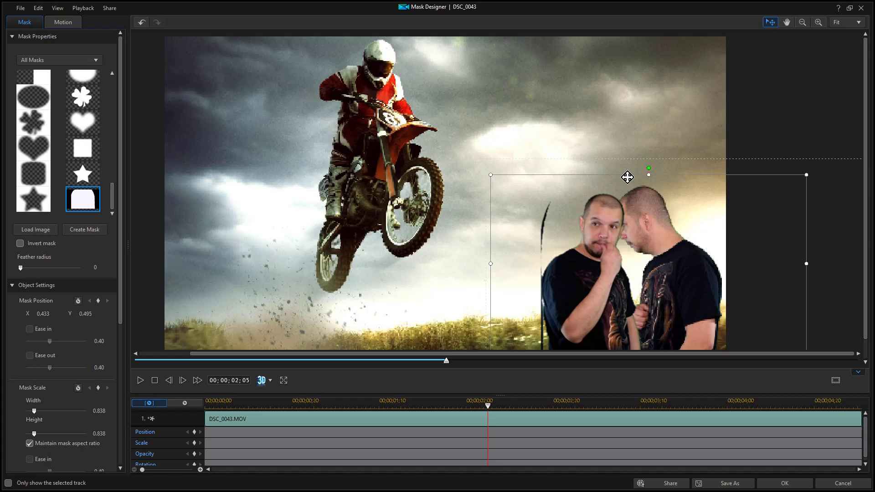
pyautogui.moveTo(651, 171); pyautogui.dragTo(650, 166)
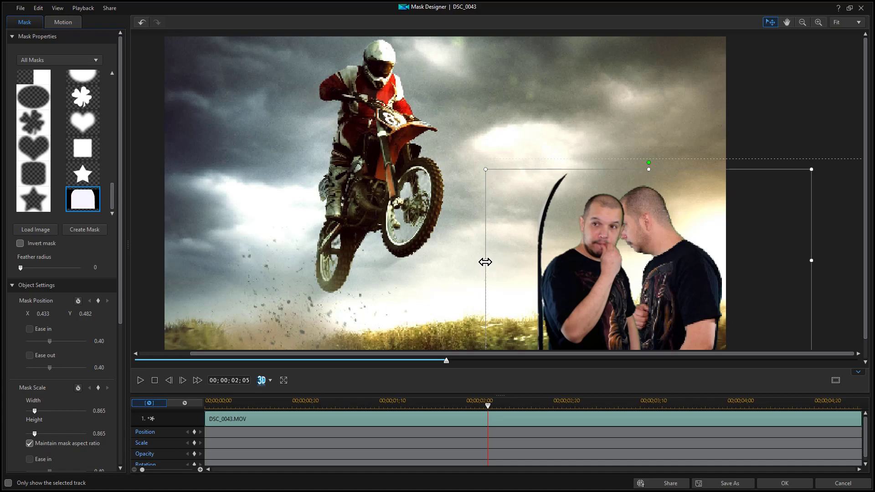
pyautogui.moveTo(494, 261); pyautogui.dragTo(518, 264)
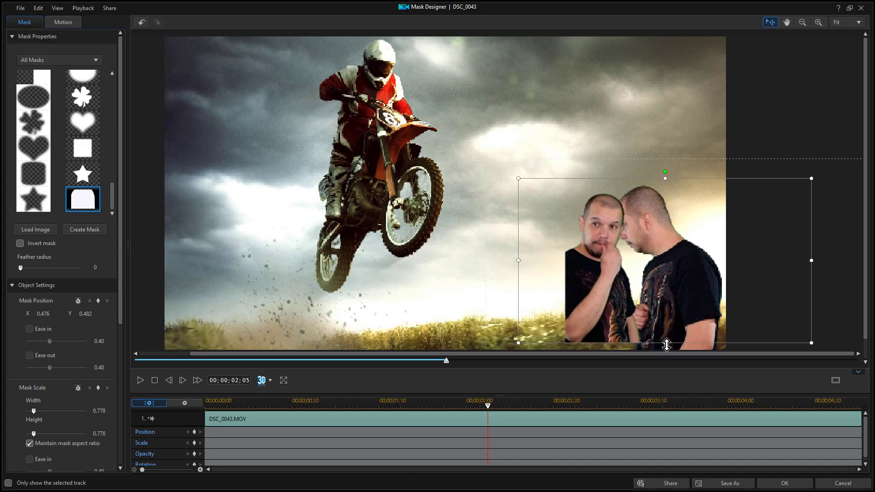
# Unlock the mask's aspect ratio, extend its height downward to about 0.821 at Y 0.504, and apply the mask.
pyautogui.scroll(-1, 84, 351)
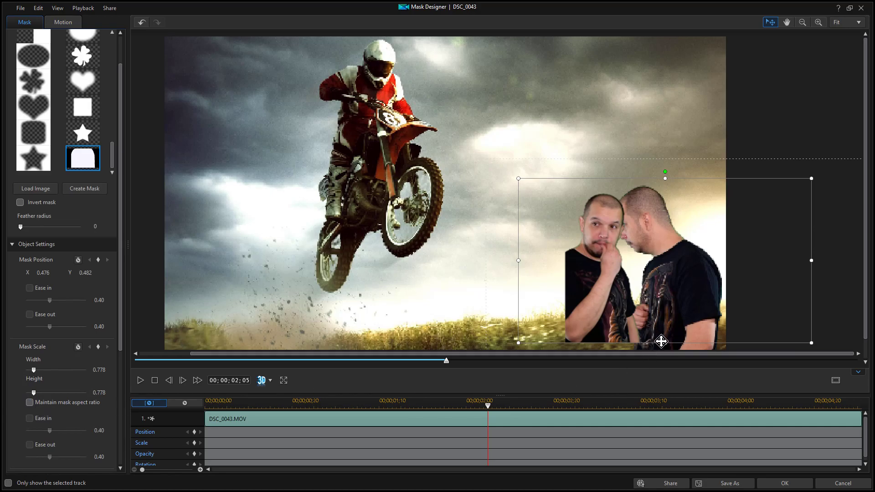
pyautogui.moveTo(665, 343); pyautogui.dragTo(664, 353)
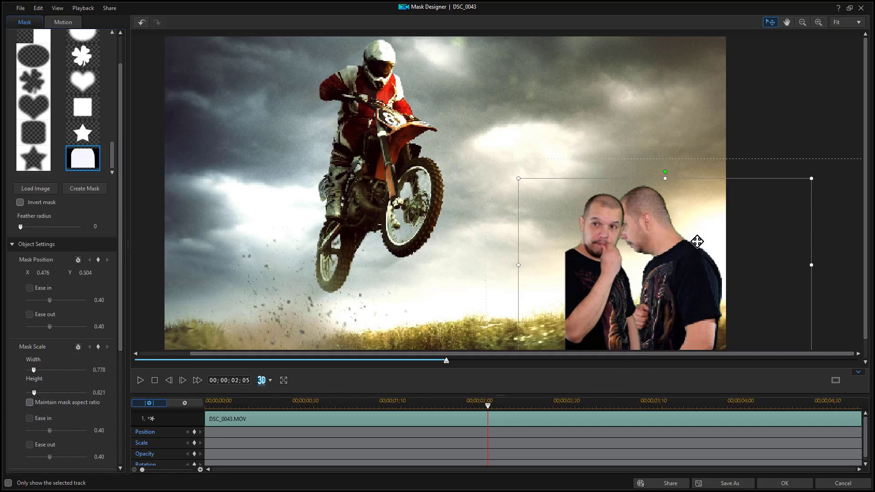
pyautogui.click(778, 482)
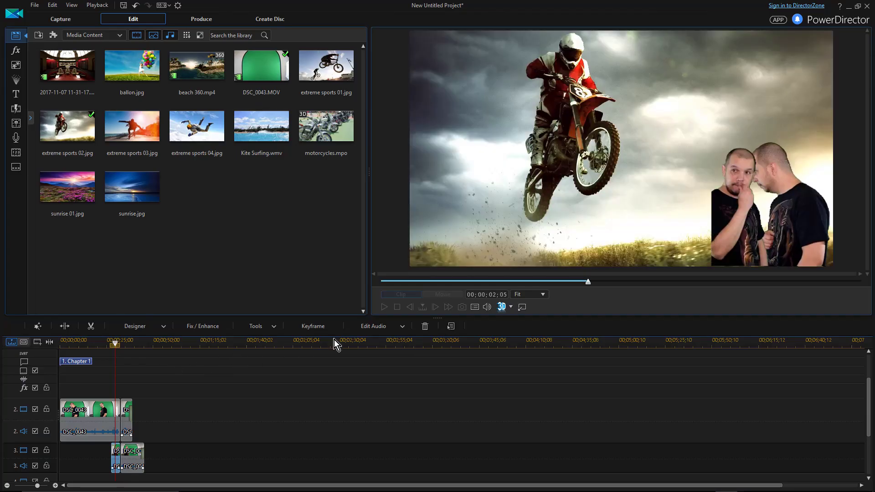
# Play the masked section briefly, then move the first track 3 clip's person to the background's left edge.
pyautogui.click(387, 307)
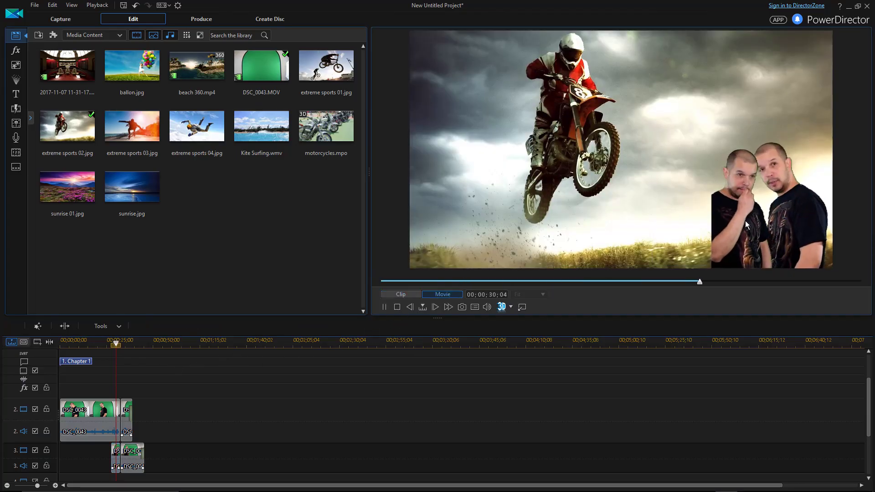
pyautogui.click(397, 307)
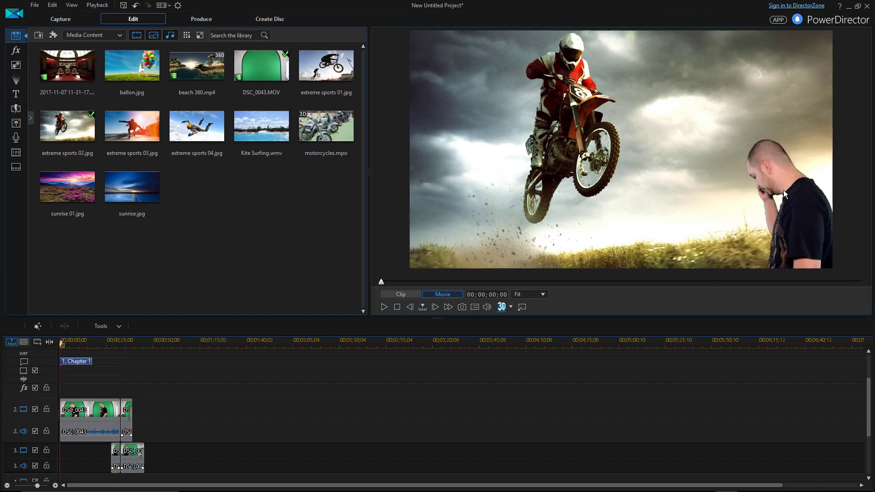
pyautogui.click(117, 455)
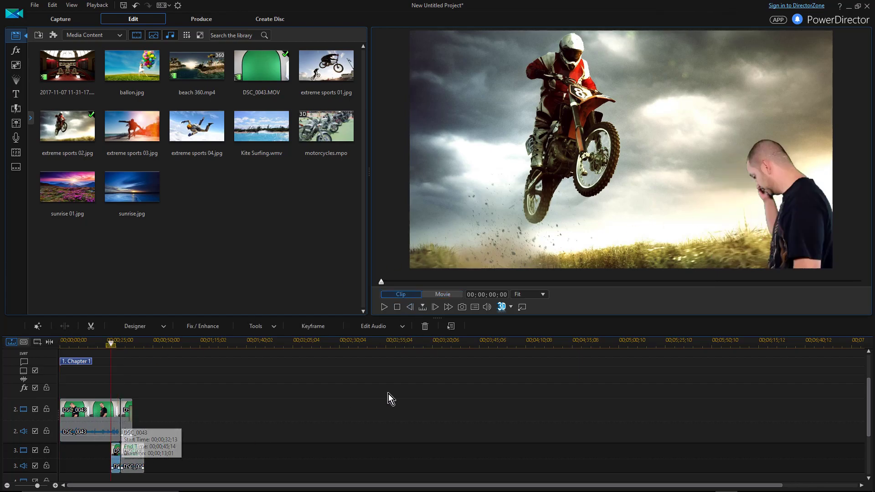
pyautogui.moveTo(734, 201); pyautogui.dragTo(490, 231)
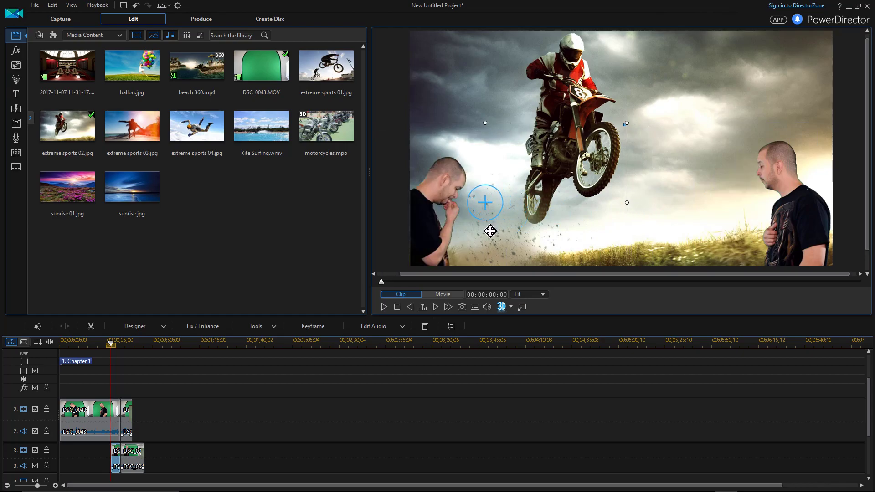
# Play into the second track 3 clip and adjust its mask to width 1.005 and height 1.000 with the aspect ratio unlocked.
pyautogui.click(383, 311)
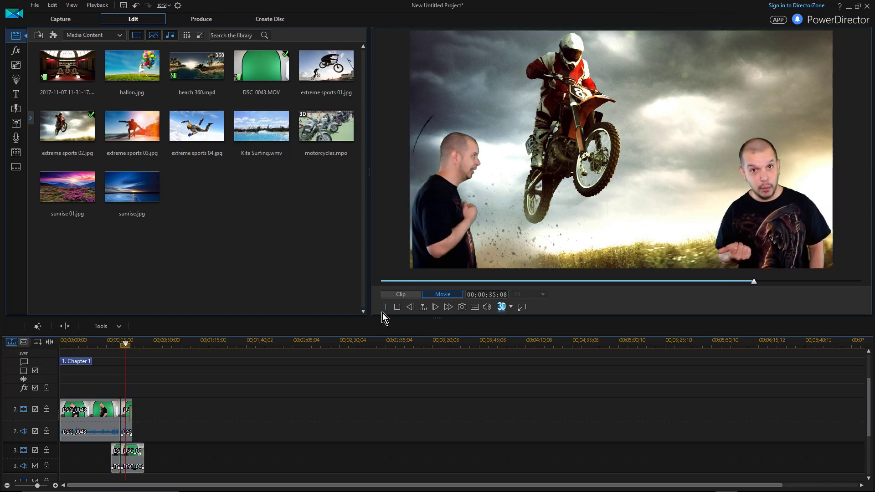
pyautogui.click(382, 309)
pyautogui.click(133, 456)
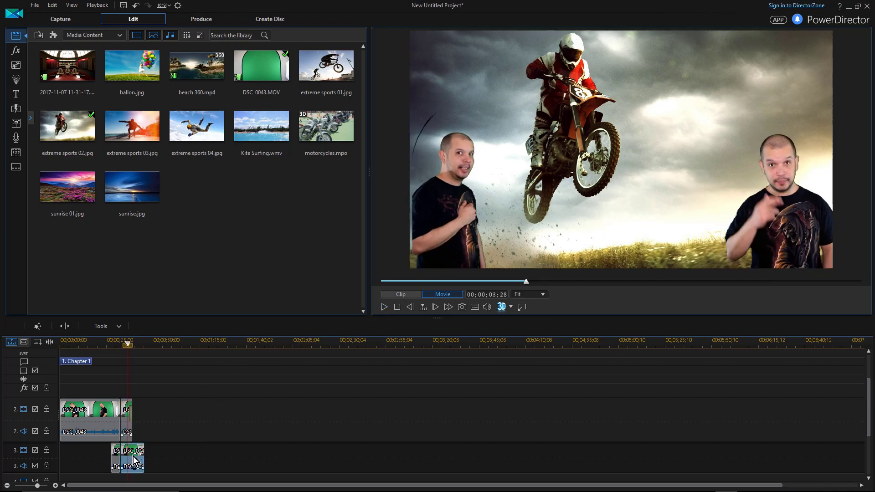
pyautogui.click(154, 325)
pyautogui.click(154, 347)
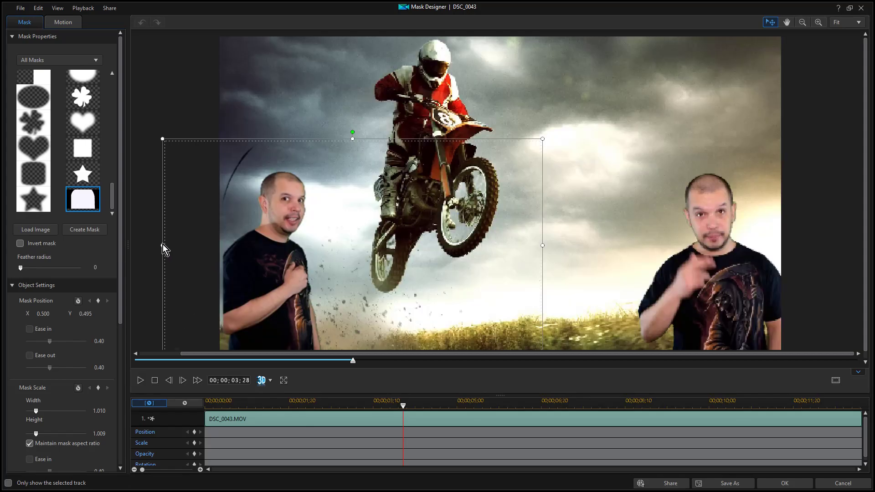
pyautogui.scroll(-3, 77, 289)
pyautogui.click(30, 348)
pyautogui.moveTo(163, 244); pyautogui.dragTo(167, 244)
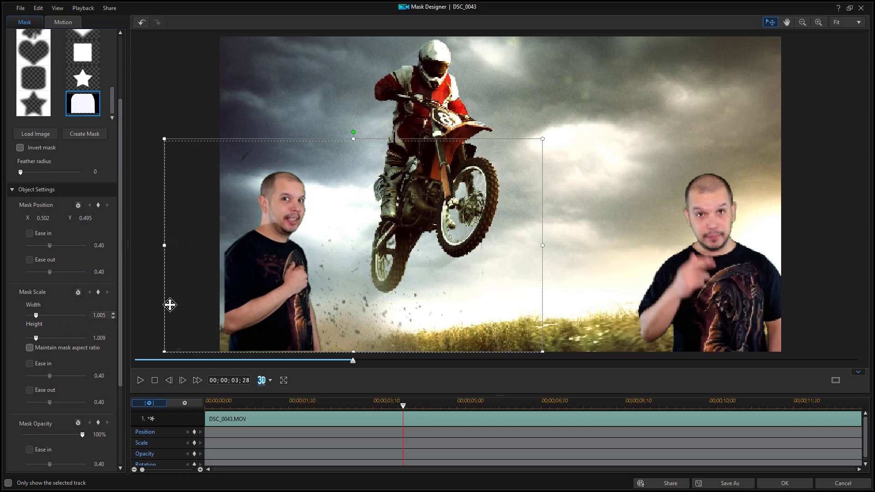
pyautogui.moveTo(355, 139); pyautogui.dragTo(355, 144)
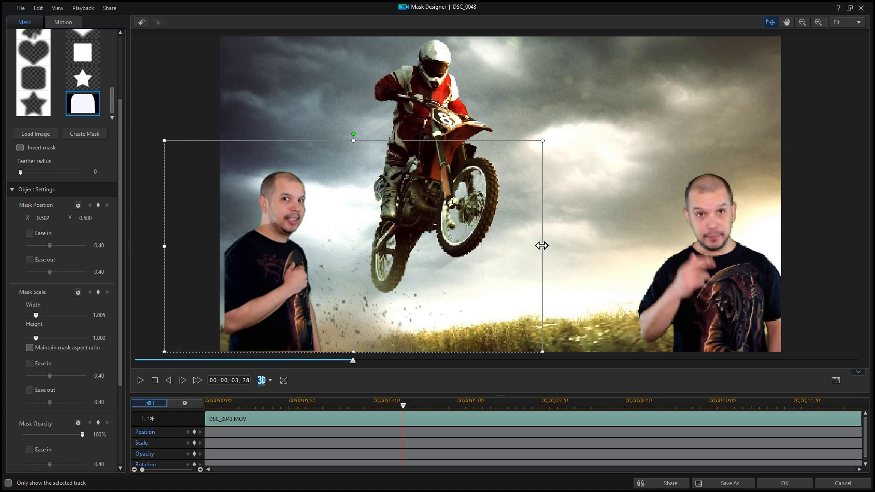
# Reshape the second track 3 clip's mask to width 0.850 and height 0.942 at X 0.468, Y 0.529, and apply it.
pyautogui.moveTo(542, 246); pyautogui.dragTo(499, 258)
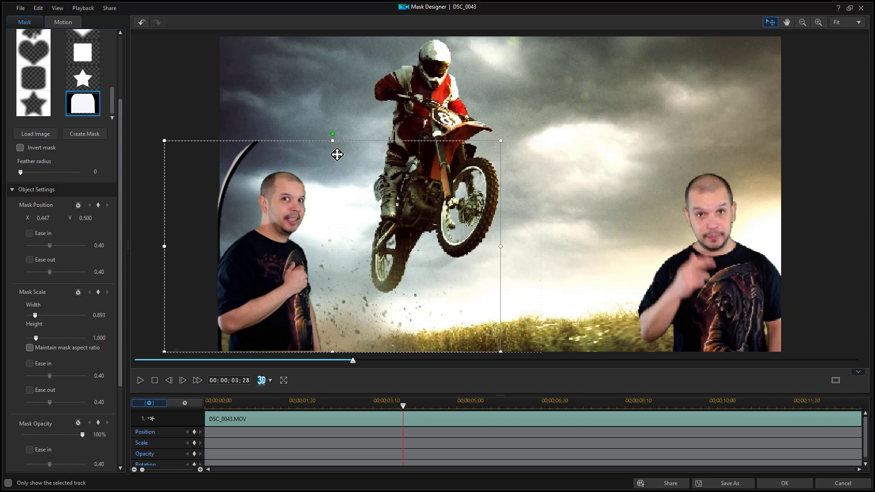
pyautogui.moveTo(334, 137); pyautogui.dragTo(334, 130)
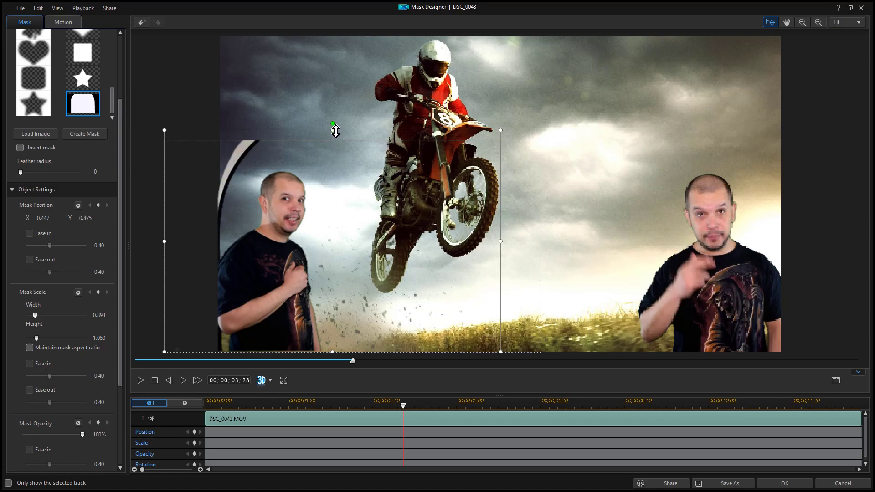
pyautogui.moveTo(176, 242)
pyautogui.mouseDown()
pyautogui.moveTo(189, 242)
pyautogui.moveTo(180, 245)
pyautogui.mouseUp()
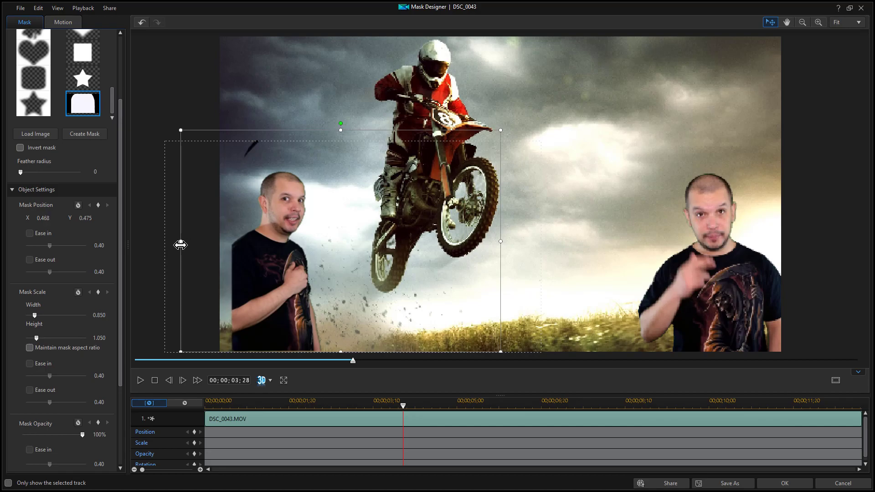
pyautogui.moveTo(340, 129); pyautogui.dragTo(340, 151)
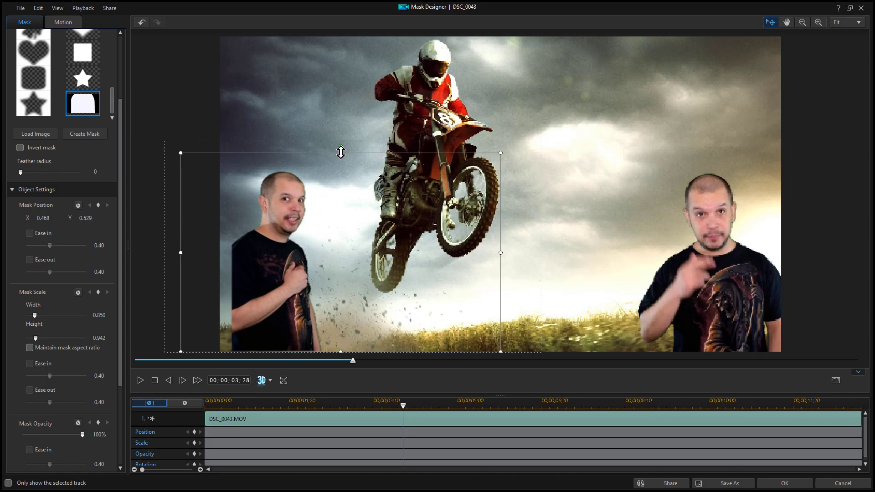
pyautogui.click(786, 485)
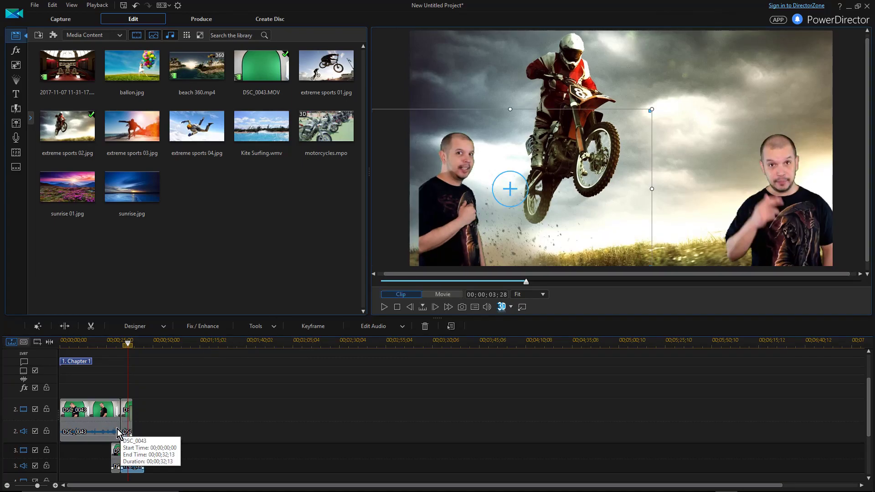
# Shift the second track 3 clip's person to the background's left edge and play the result until about 00;00;40;05.
pyautogui.moveTo(496, 188); pyautogui.dragTo(484, 188)
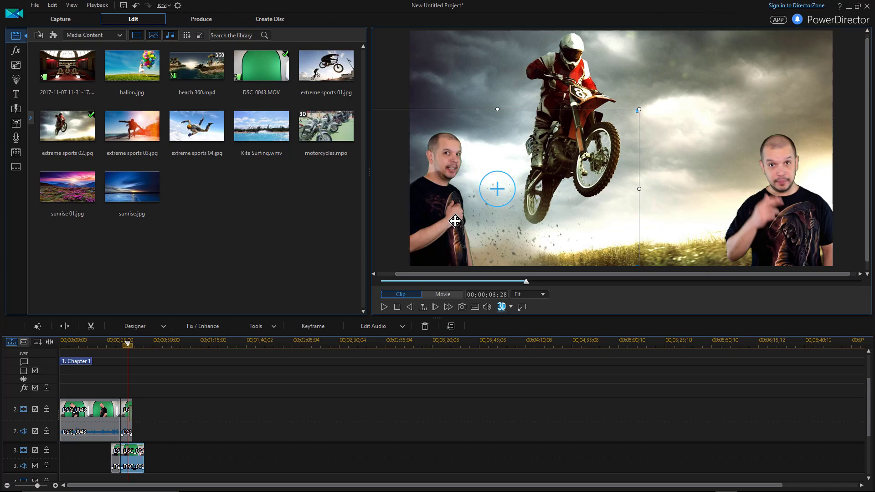
pyautogui.click(384, 308)
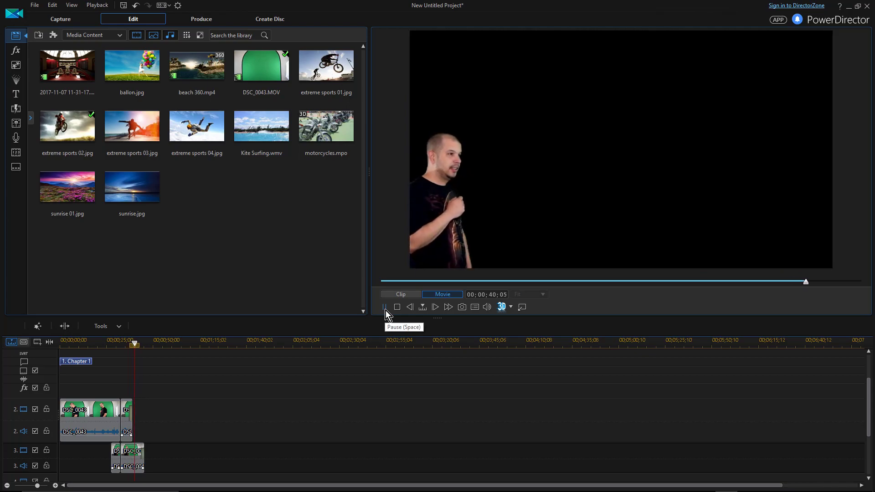
pyautogui.click(385, 311)
# Extend the track 1 background image past the end of the track 3 clips, then play the movie from the start to 00;00;31;07.
pyautogui.scroll(2, 169, 436)
pyautogui.moveTo(133, 395); pyautogui.dragTo(151, 388)
pyautogui.moveTo(150, 345); pyautogui.dragTo(32, 365)
pyautogui.click(383, 308)
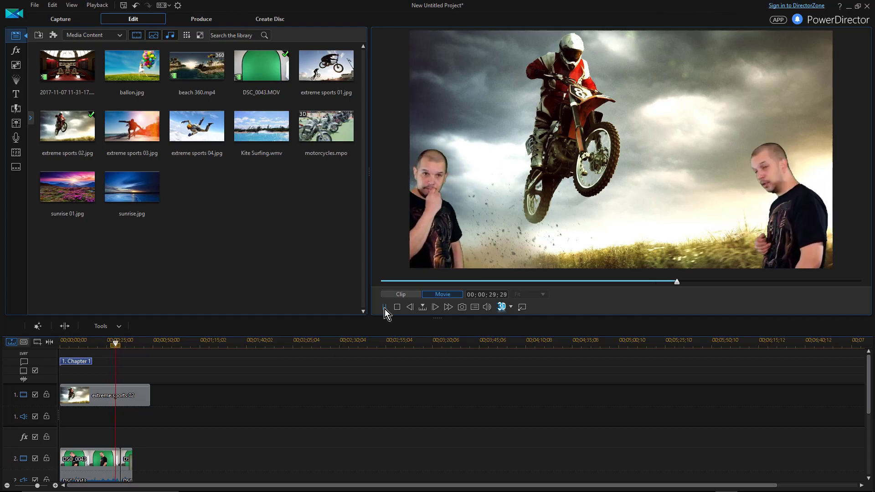
pyautogui.click(384, 307)
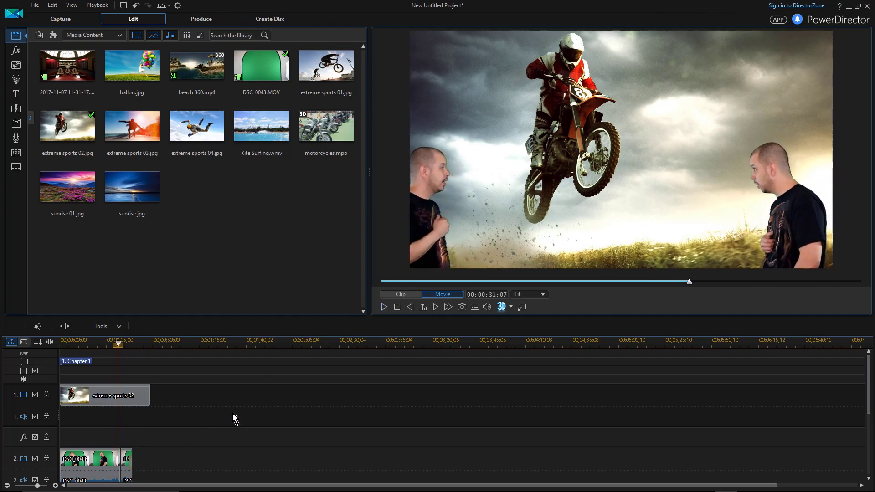
# Open the keyframe settings of the first track 3 clip.
pyautogui.scroll(-3, 733, 426)
pyautogui.scroll(2, 586, 454)
pyautogui.scroll(-1, 568, 456)
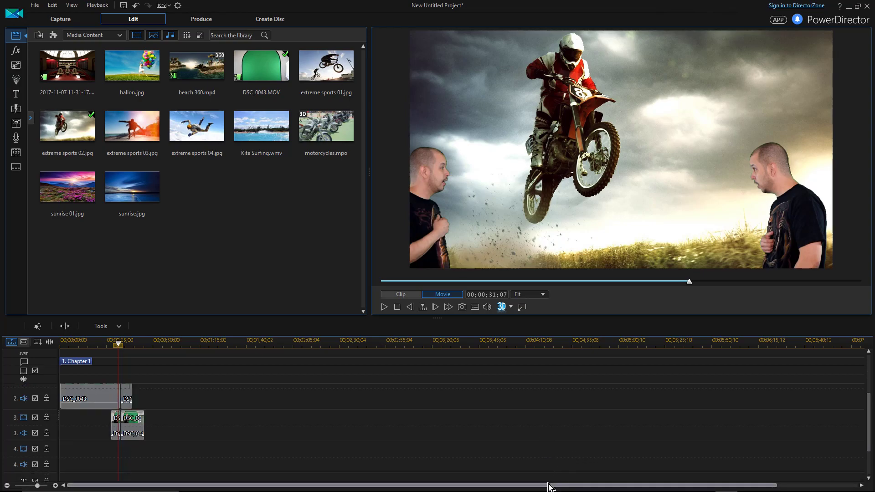
pyautogui.click(115, 422)
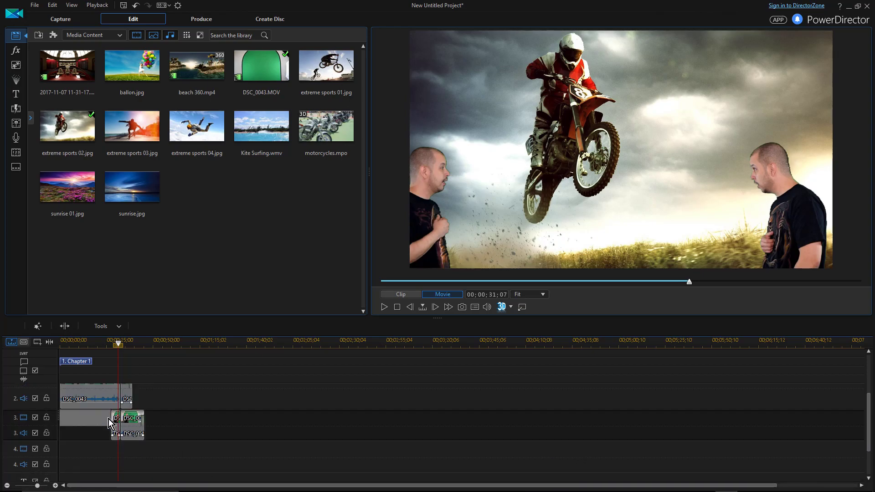
pyautogui.click(115, 423)
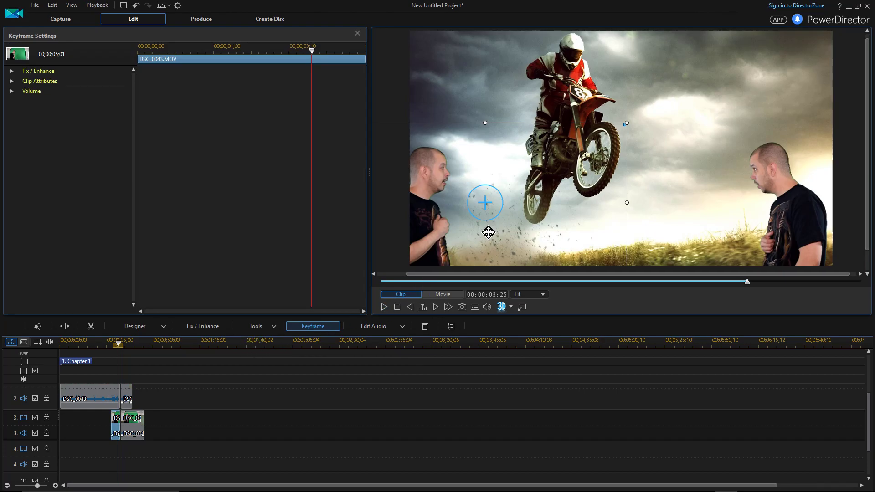
# Move the playhead to the start of the first track 3 clip, advancing frame by frame to 00;00;27;12.
pyautogui.click(112, 345)
pyautogui.moveTo(113, 350); pyautogui.dragTo(110, 350)
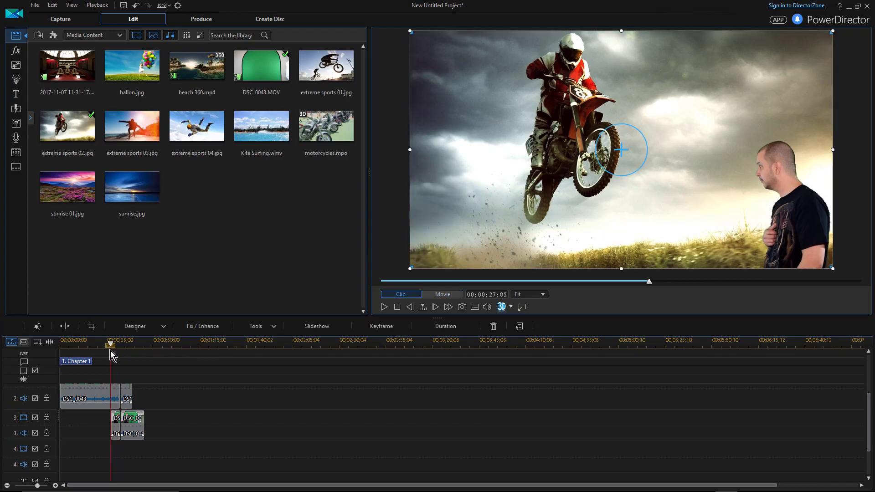
pyautogui.click(439, 309)
pyautogui.click(436, 310)
pyautogui.click(436, 310)
pyautogui.click(436, 310)
pyautogui.click(436, 311)
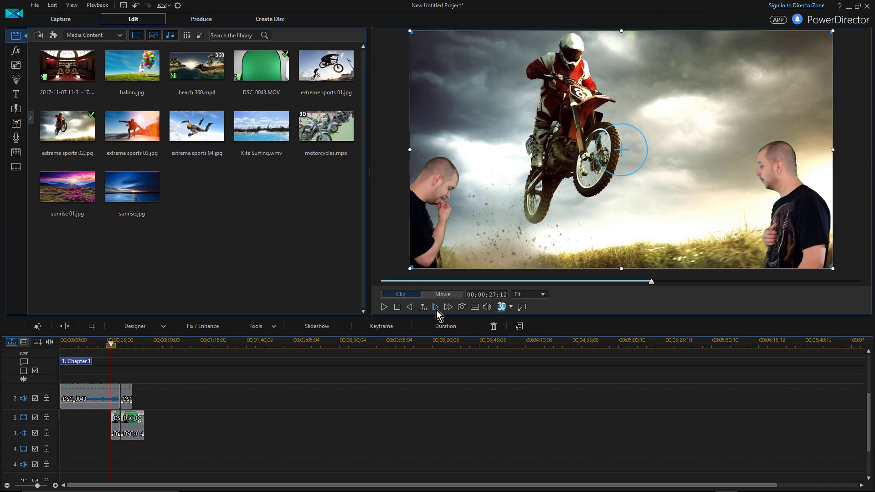
# Try to start the first track 3 clip's person beyond the background's left edge, nudging them inward at frames 00;00;00;02 and 00;00;00;04.
pyautogui.moveTo(424, 210)
pyautogui.mouseDown()
pyautogui.moveTo(401, 209)
pyautogui.moveTo(421, 212)
pyautogui.mouseUp()
pyautogui.click(116, 433)
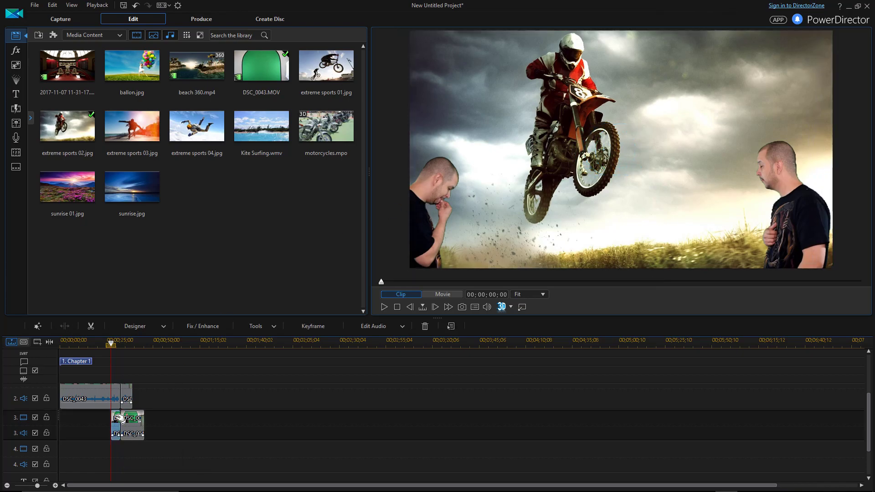
pyautogui.moveTo(432, 213)
pyautogui.mouseDown()
pyautogui.moveTo(413, 213)
pyautogui.moveTo(414, 231)
pyautogui.mouseUp()
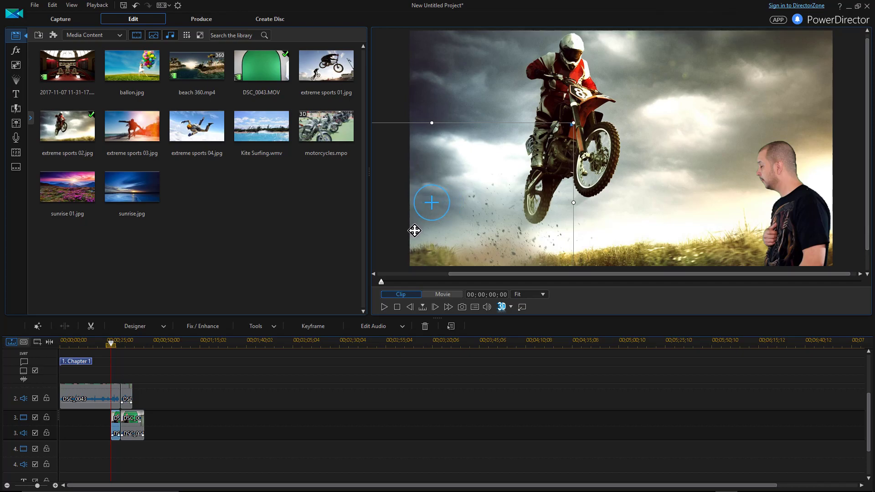
pyautogui.click(434, 308)
pyautogui.moveTo(423, 238); pyautogui.dragTo(428, 238)
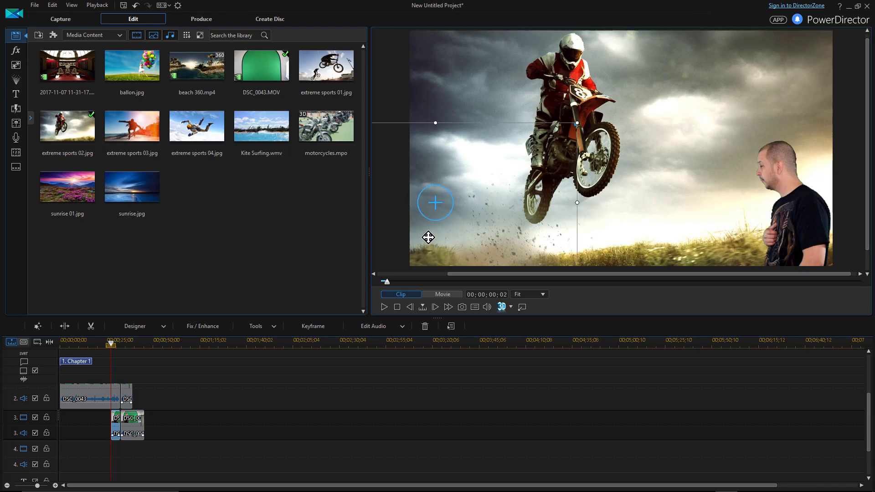
pyautogui.click(434, 307)
pyautogui.click(435, 307)
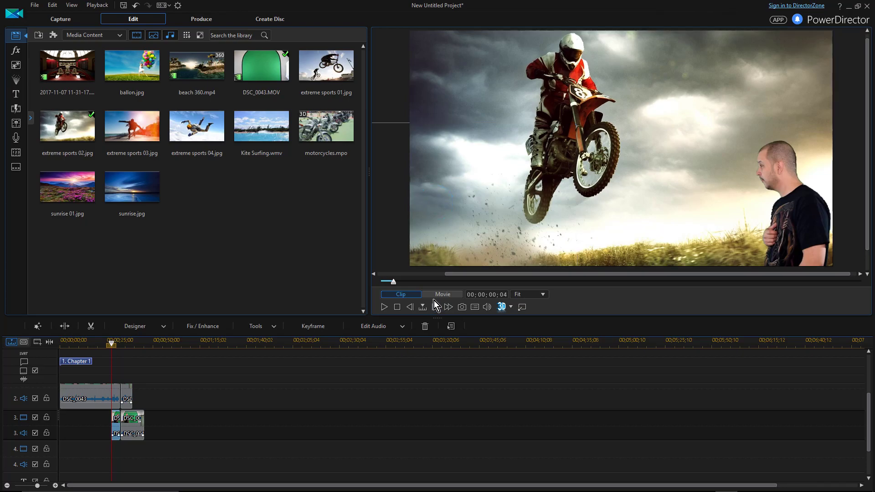
pyautogui.moveTo(424, 254); pyautogui.dragTo(434, 249)
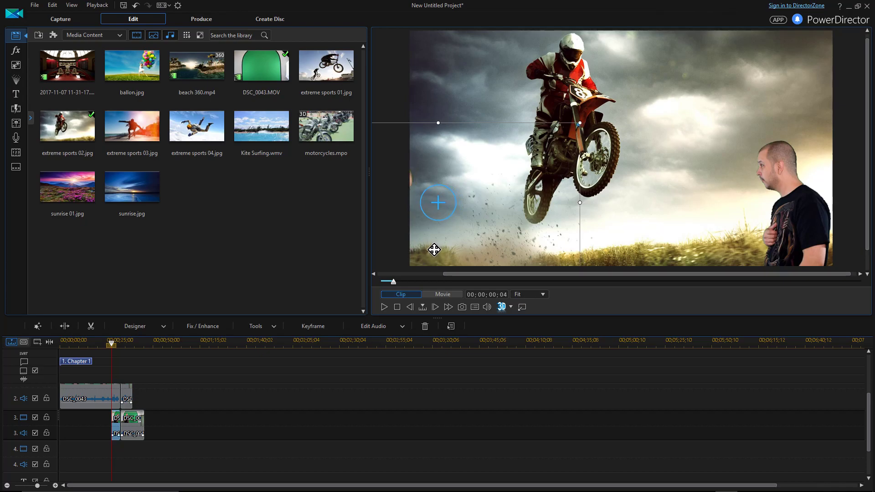
# Advance the first track 3 clip from 00;00;00;04 to 00;00;00;11, nudging the person further into the scene.
pyautogui.click(435, 306)
pyautogui.click(435, 306)
pyautogui.moveTo(439, 245); pyautogui.dragTo(446, 245)
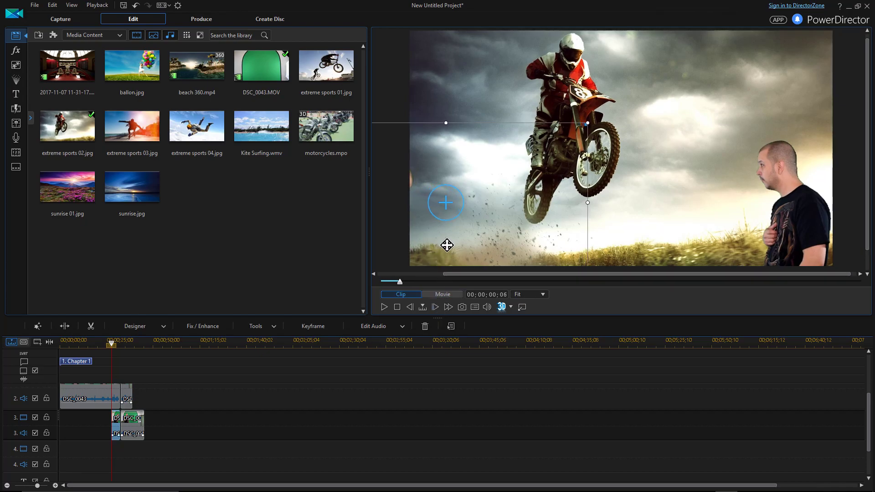
pyautogui.click(438, 307)
pyautogui.click(437, 307)
pyautogui.click(438, 307)
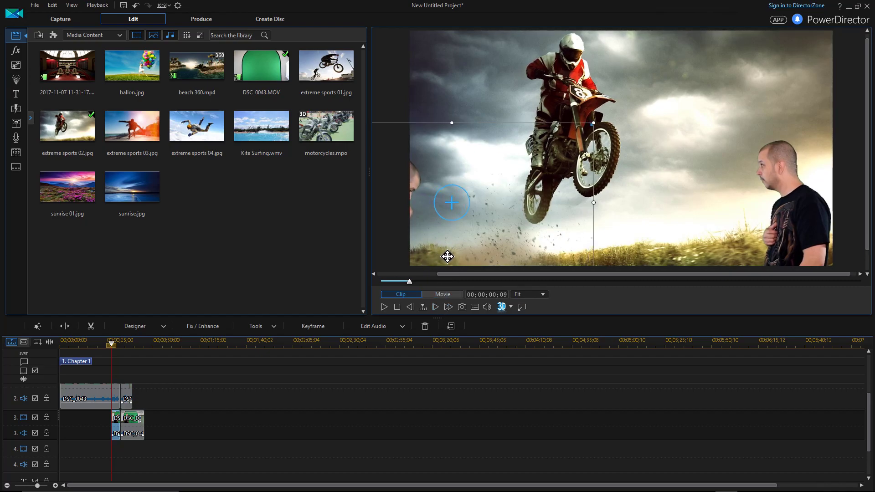
pyautogui.click(436, 307)
pyautogui.click(436, 308)
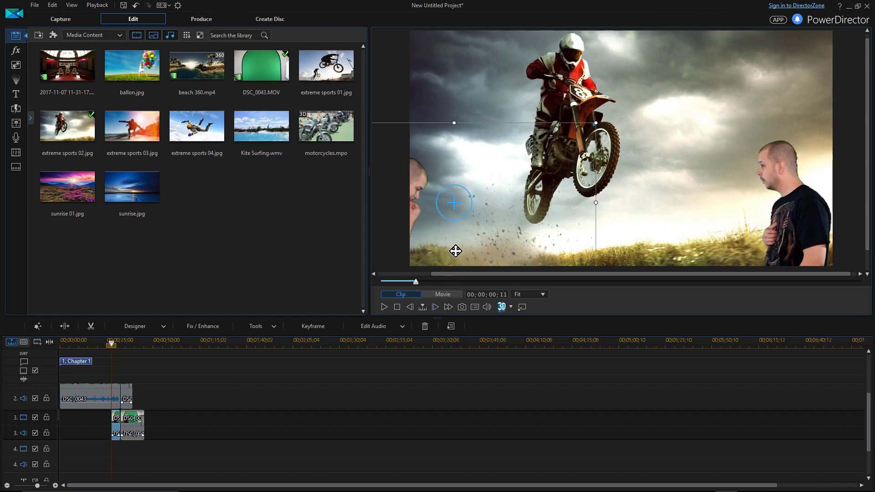
# Advance the first track 3 clip to 00;00;00;18 and shift its person slightly right.
pyautogui.click(436, 307)
pyautogui.click(436, 308)
pyautogui.click(435, 306)
pyautogui.click(435, 306)
pyautogui.click(435, 306)
pyautogui.moveTo(434, 239); pyautogui.dragTo(441, 239)
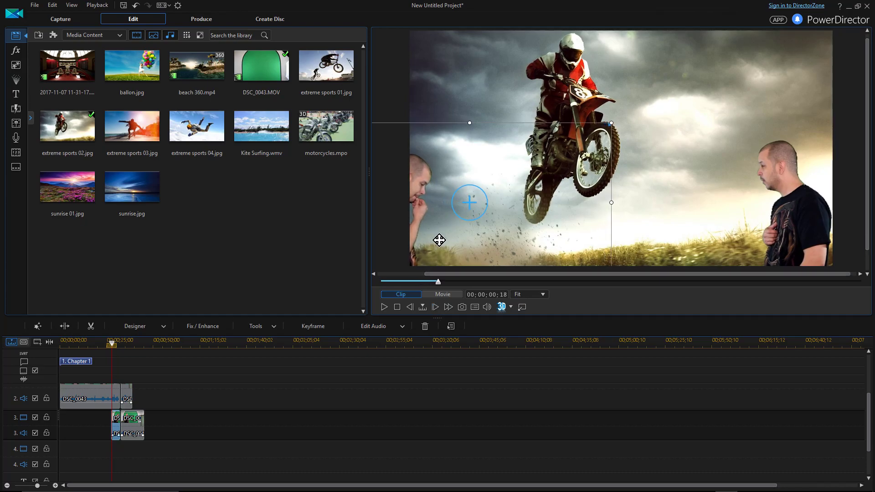
# Advance the clip frame by frame to 00;00;00;27 and shift the person slightly further right.
pyautogui.click(436, 309)
pyautogui.click(436, 309)
pyautogui.click(437, 309)
pyautogui.click(437, 308)
pyautogui.click(437, 309)
pyautogui.click(436, 309)
pyautogui.click(437, 309)
pyautogui.click(437, 308)
pyautogui.click(436, 309)
pyautogui.click(431, 217)
pyautogui.moveTo(431, 217); pyautogui.dragTo(439, 220)
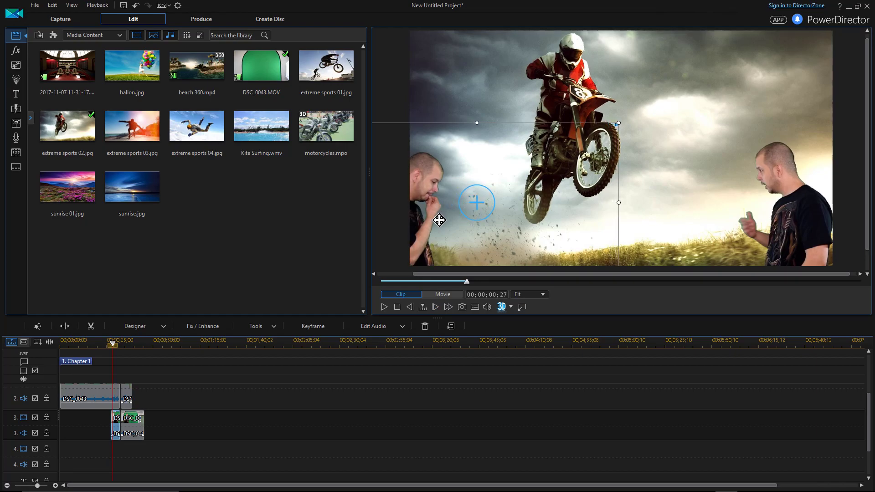
# Nudge the entering person further right at 00;00;01;01 and again at 00;00;01;04.
pyautogui.click(434, 307)
pyautogui.click(434, 308)
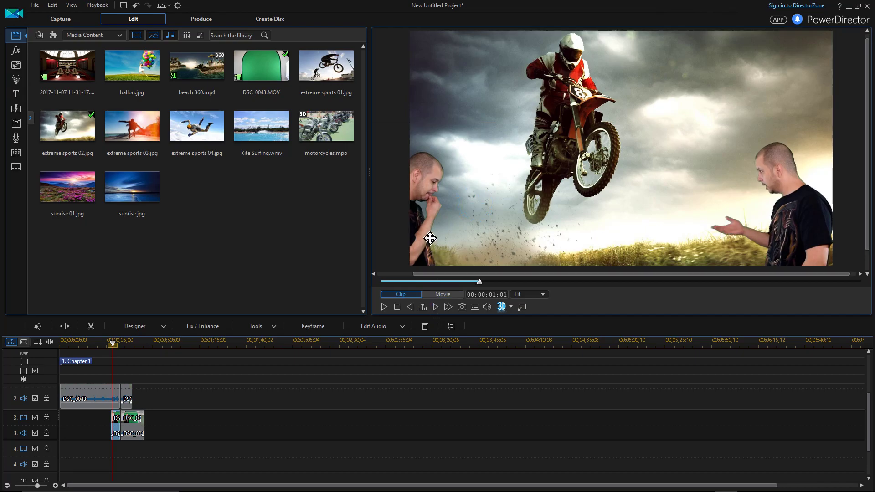
pyautogui.moveTo(429, 239); pyautogui.dragTo(436, 238)
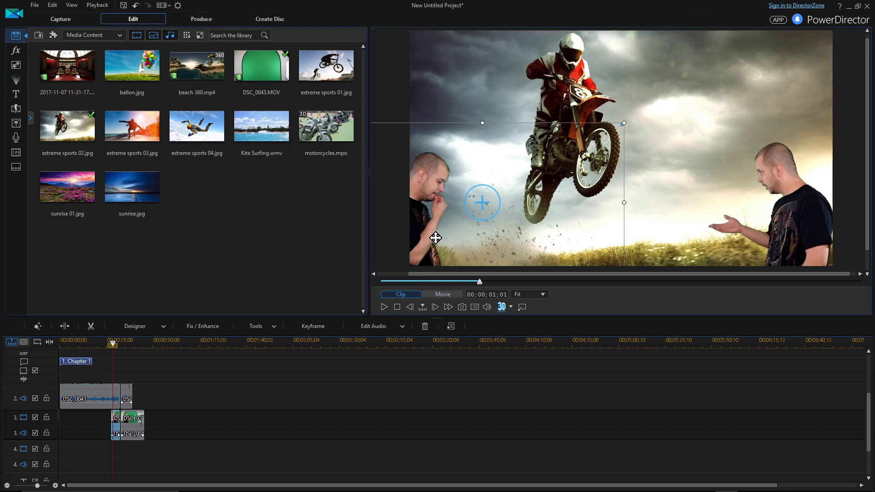
pyautogui.click(436, 307)
pyautogui.click(436, 307)
pyautogui.click(436, 307)
pyautogui.moveTo(432, 243); pyautogui.dragTo(442, 243)
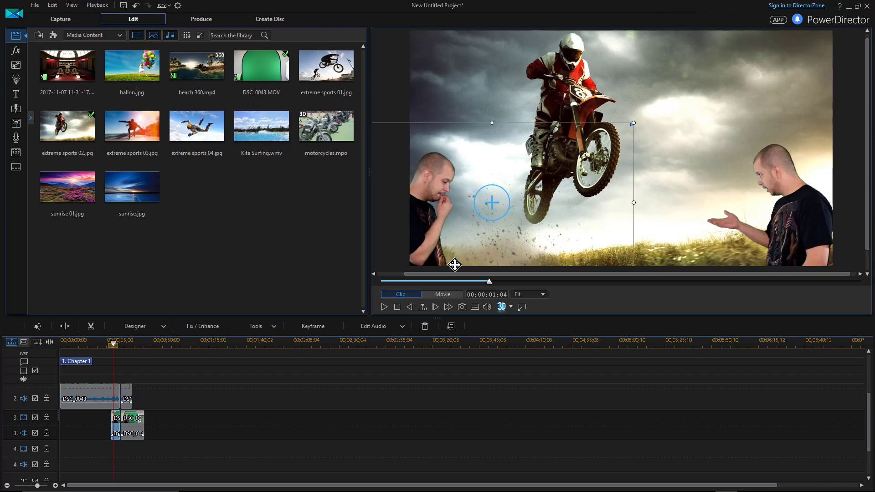
# Advance the clip to 00;00;01;08 and fine-tune the person's horizontal position at the background's left edge.
pyautogui.click(435, 307)
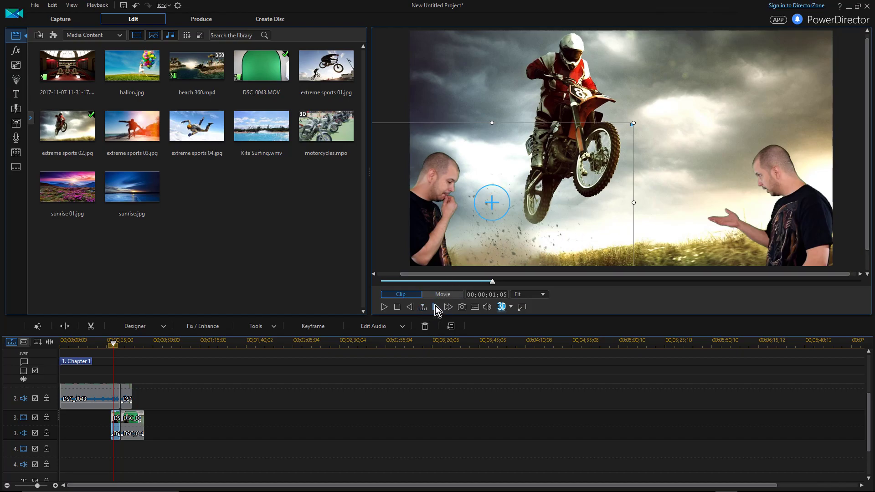
pyautogui.click(436, 307)
pyautogui.click(435, 307)
pyautogui.click(436, 307)
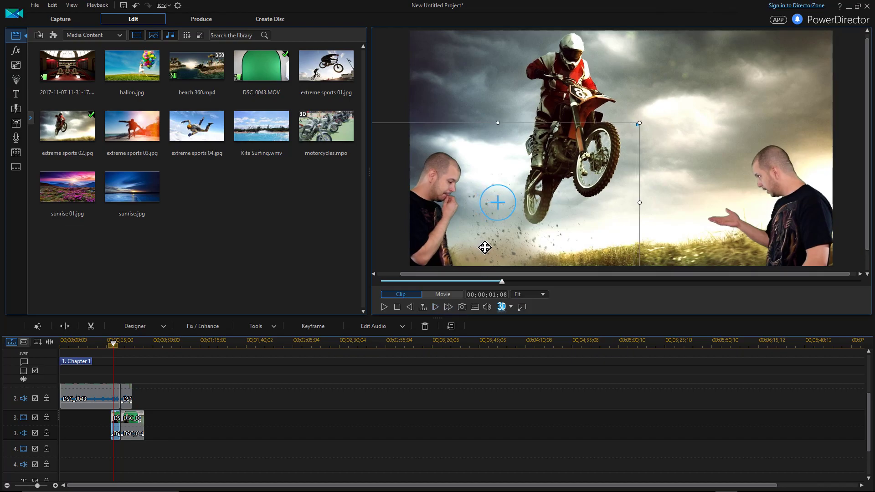
pyautogui.moveTo(484, 247); pyautogui.dragTo(478, 246)
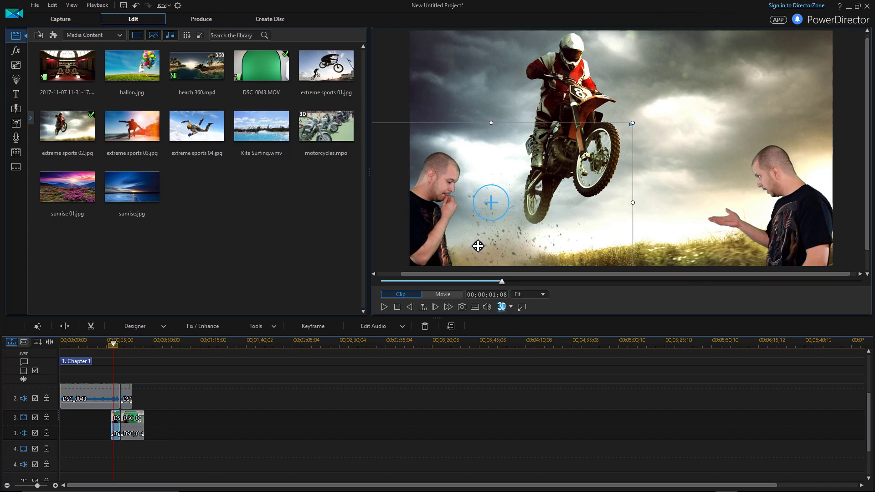
# Play the movie from the start to 00;00;29;11 to check the second figure's entrance.
pyautogui.moveTo(113, 344); pyautogui.dragTo(40, 368)
pyautogui.click(387, 307)
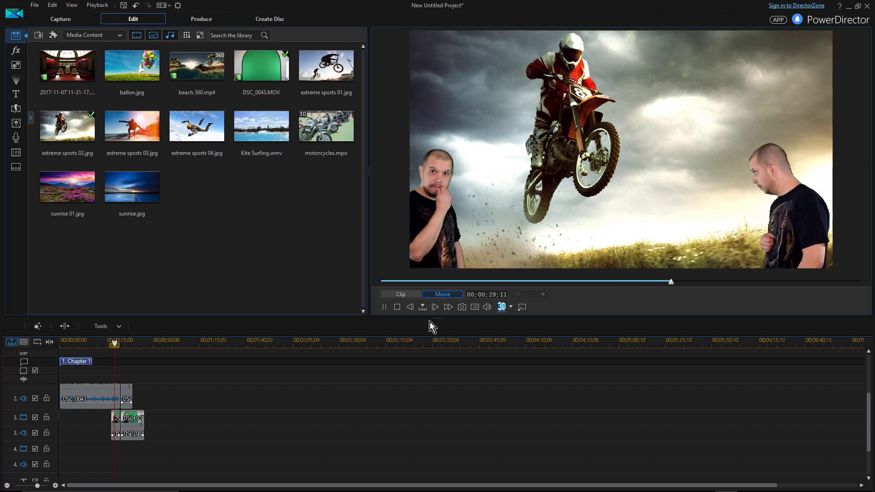
pyautogui.click(396, 307)
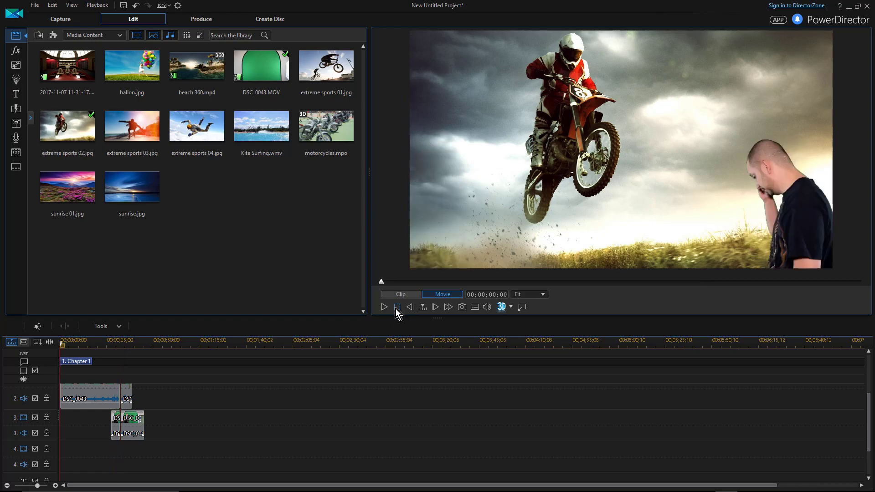
# Compare the person's placement in both track 3 clips, then play the movie from the first one to 00;00;30;21.
pyautogui.click(129, 417)
pyautogui.moveTo(434, 251); pyautogui.dragTo(434, 264)
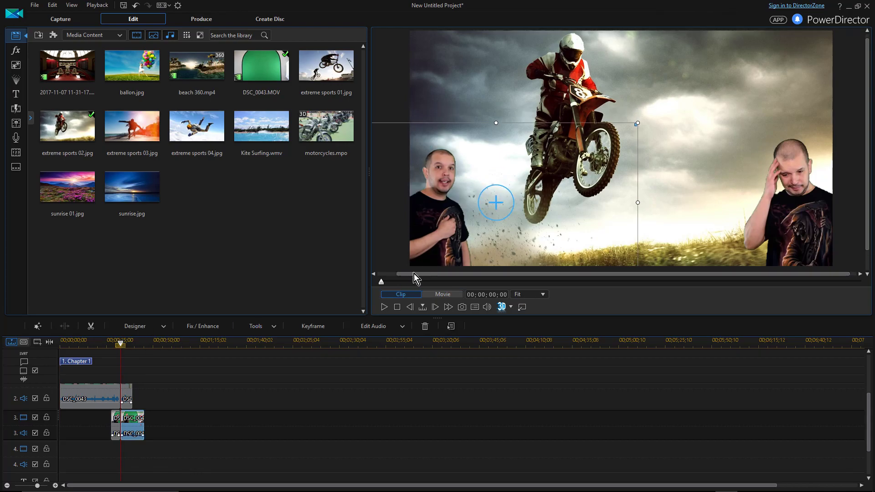
pyautogui.click(118, 418)
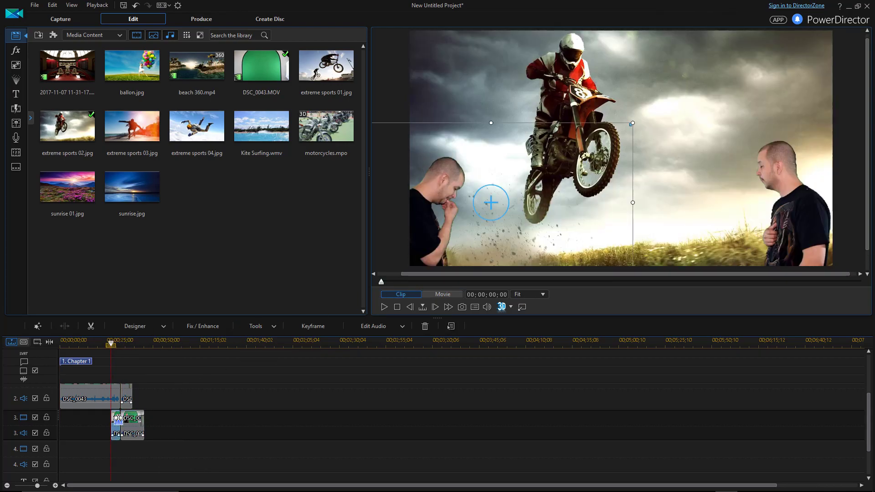
pyautogui.click(380, 308)
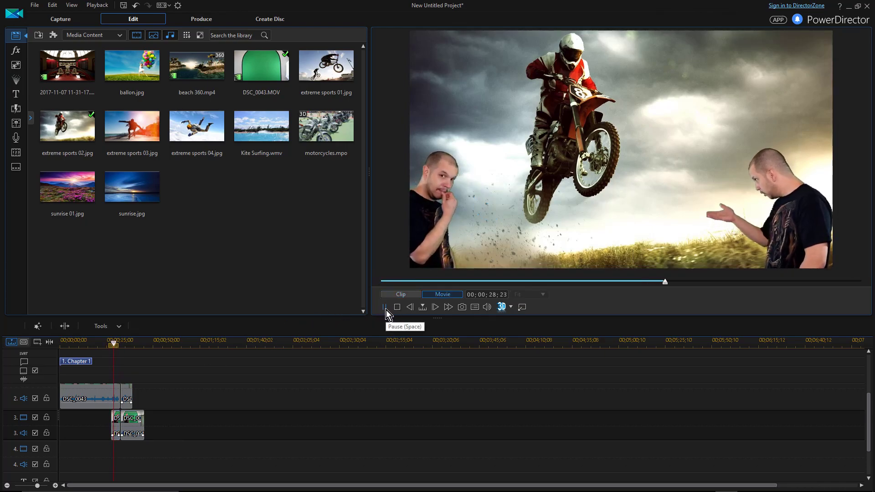
pyautogui.click(386, 309)
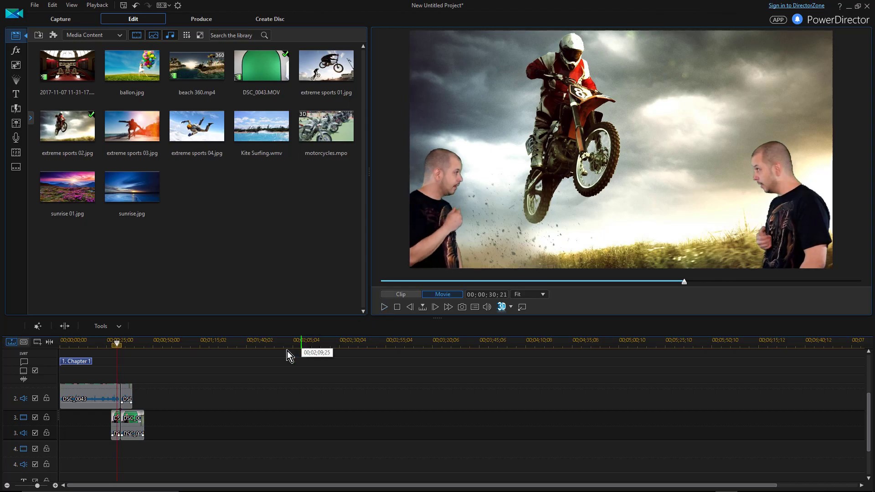
# Open the keyframe settings of the first track 3 clip, then return the playhead to the clip's start.
pyautogui.click(115, 418)
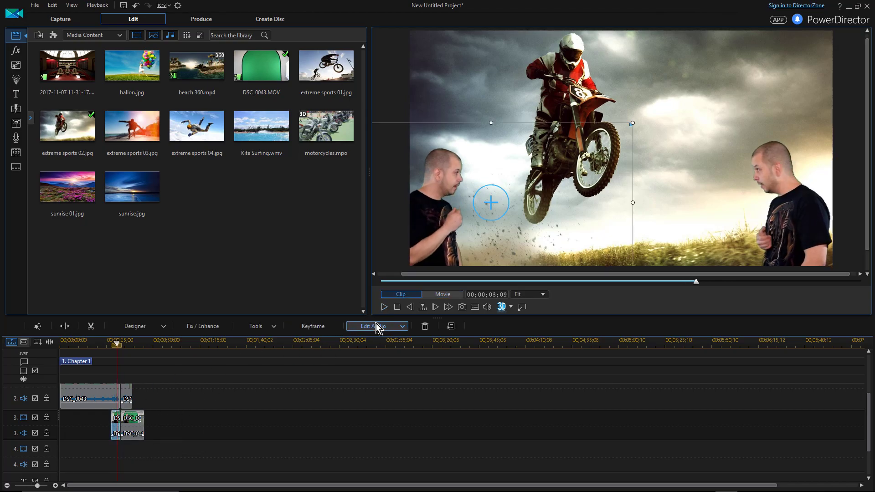
pyautogui.click(313, 327)
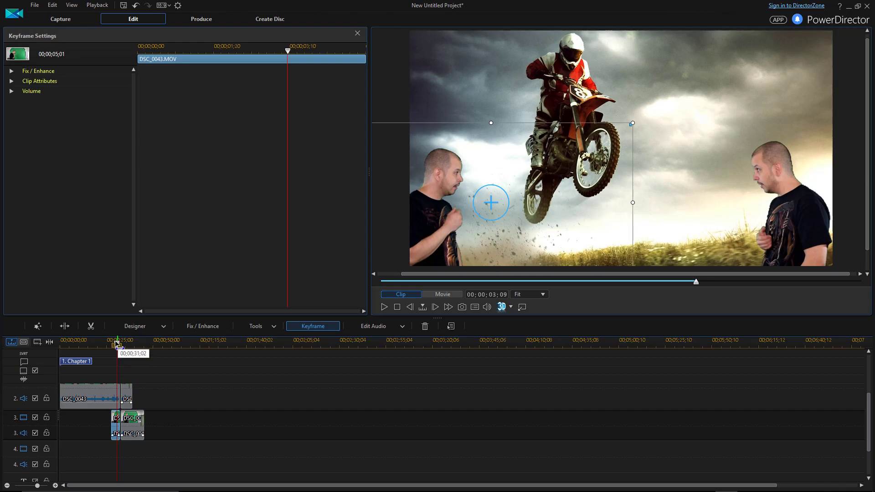
pyautogui.click(114, 345)
pyautogui.moveTo(117, 345); pyautogui.dragTo(113, 346)
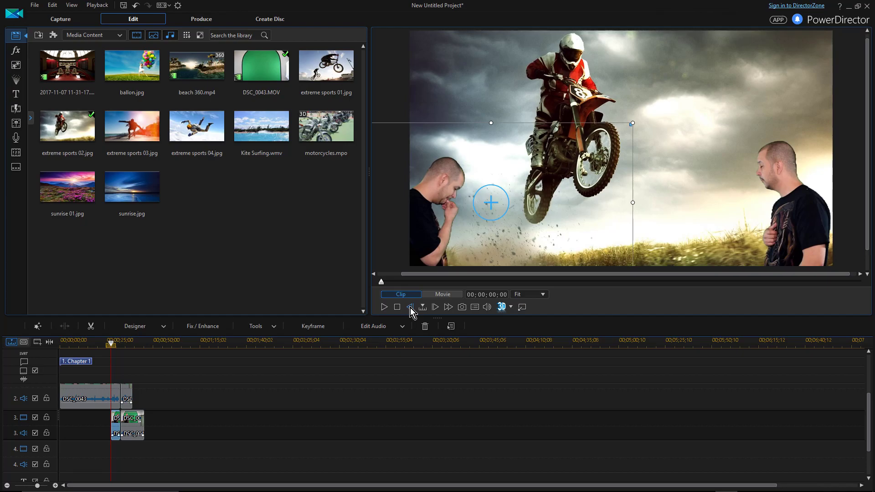
# Retry the entrance by moving the person left at the clip's start and nudging them right at 00;00;00;04.
pyautogui.moveTo(467, 243)
pyautogui.mouseDown()
pyautogui.moveTo(413, 253)
pyautogui.moveTo(454, 243)
pyautogui.mouseUp()
pyautogui.click(437, 310)
pyautogui.click(436, 310)
pyautogui.click(436, 310)
pyautogui.click(437, 310)
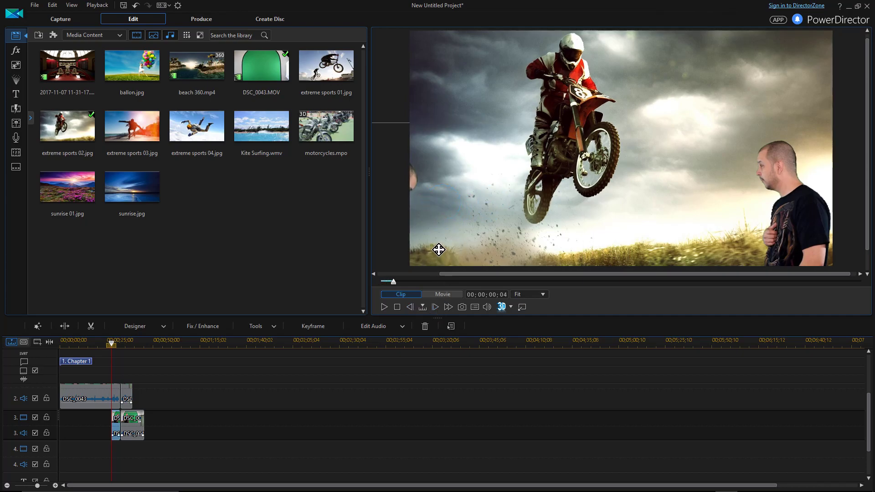
pyautogui.moveTo(438, 249); pyautogui.dragTo(445, 249)
# Advance the first track 3 clip to 00;00;00;09 and adjust the person's position at the left edge.
pyautogui.click(435, 308)
pyautogui.click(436, 307)
pyautogui.click(436, 308)
pyautogui.click(435, 308)
pyautogui.click(435, 308)
pyautogui.click(439, 259)
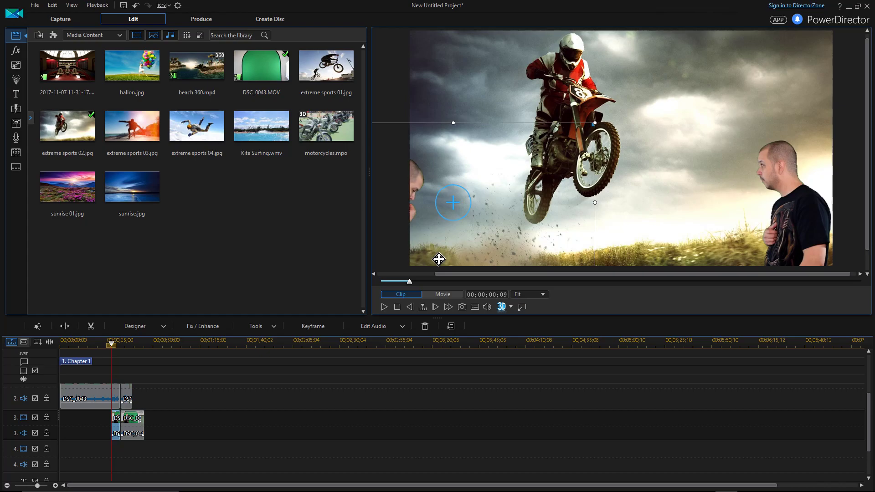
# Bring the person further into the scene while advancing the clip past 00;00;00;13.
pyautogui.click(435, 308)
pyautogui.click(435, 308)
pyautogui.click(436, 308)
pyautogui.click(435, 308)
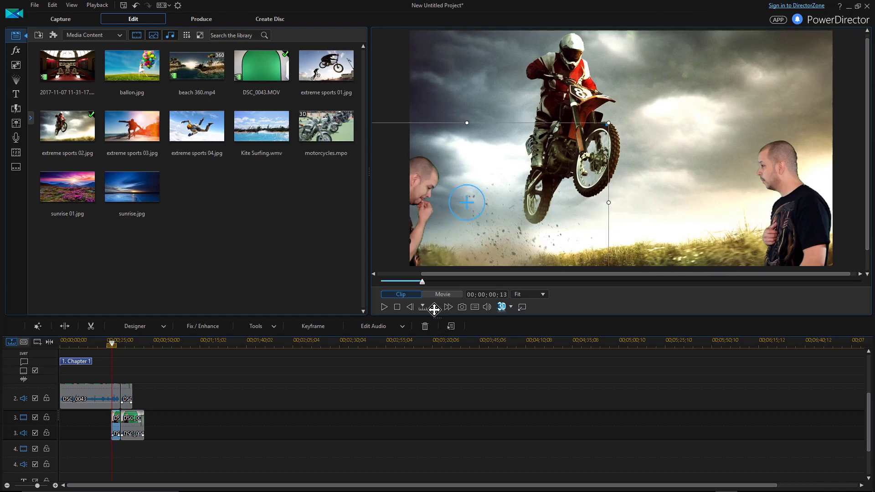
pyautogui.click(436, 308)
pyautogui.click(436, 308)
pyautogui.moveTo(432, 253); pyautogui.dragTo(445, 252)
# Nudge the person to the right at frames 00;00;00;18 and 00;00;00;19 of the first track 3 clip.
pyautogui.click(434, 307)
pyautogui.click(435, 308)
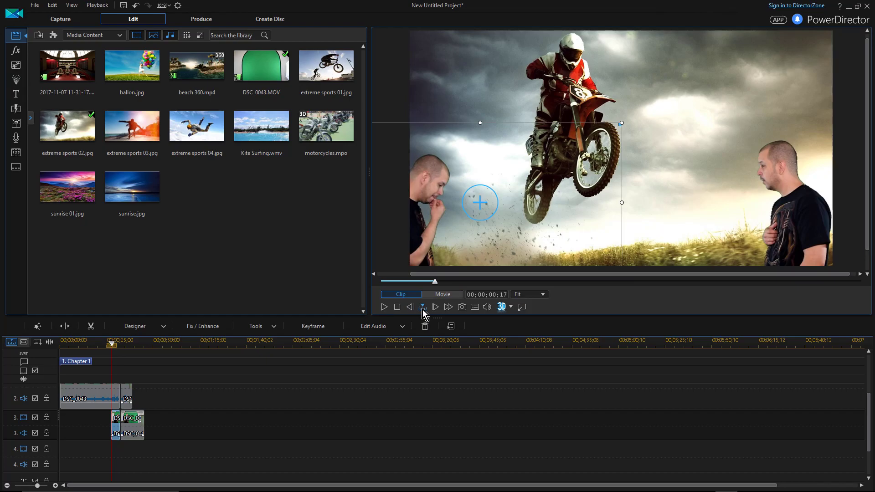
pyautogui.click(435, 307)
pyautogui.moveTo(432, 235); pyautogui.dragTo(437, 234)
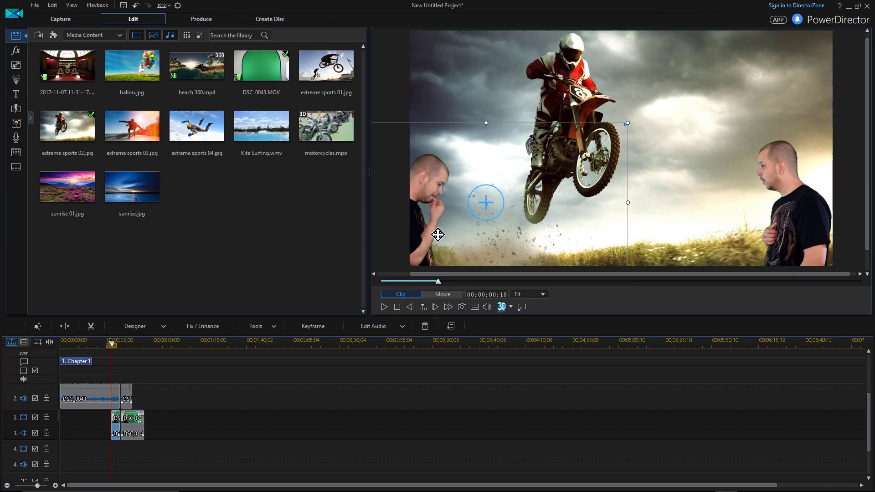
pyautogui.click(435, 308)
pyautogui.moveTo(445, 256); pyautogui.dragTo(449, 253)
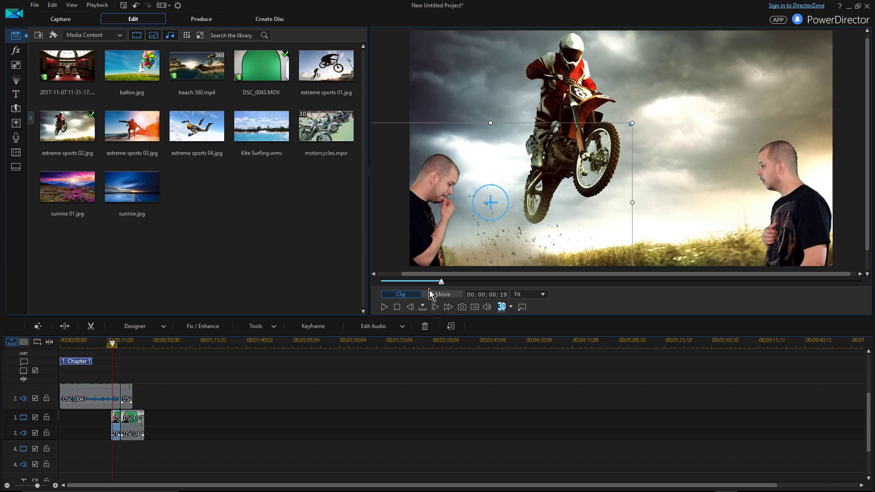
# Replay the movie from ahead of the first track 3 clip to 00;00;27;29, then stop playback.
pyautogui.moveTo(116, 351); pyautogui.dragTo(93, 345)
pyautogui.click(384, 307)
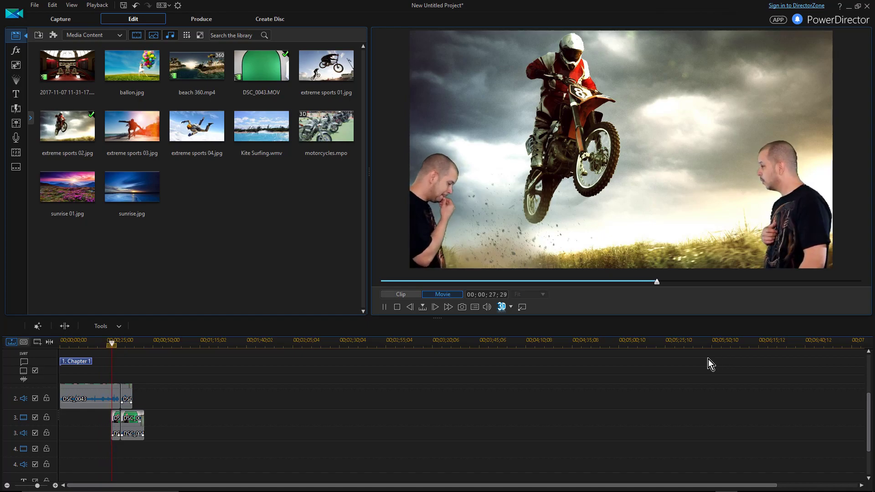
pyautogui.click(397, 307)
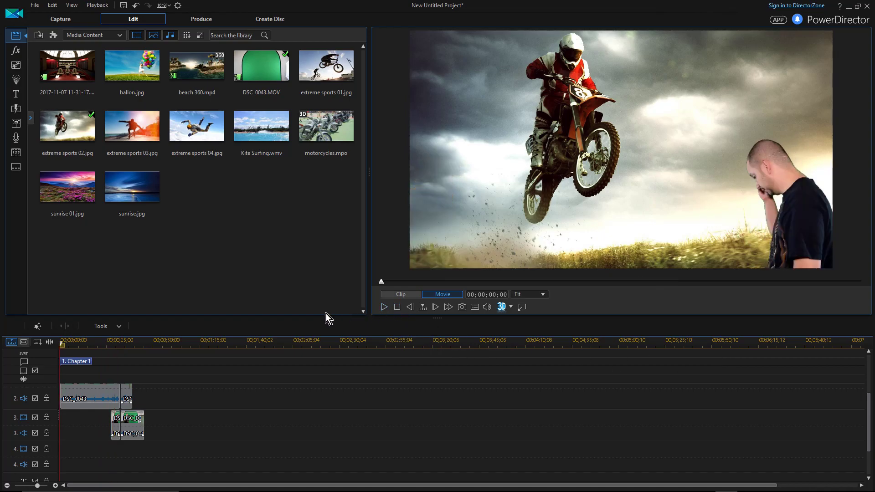
# Reposition the person at the opening frames of the first track 3 clip, shifting them past the left edge at 00;00;00;02.
pyautogui.click(117, 422)
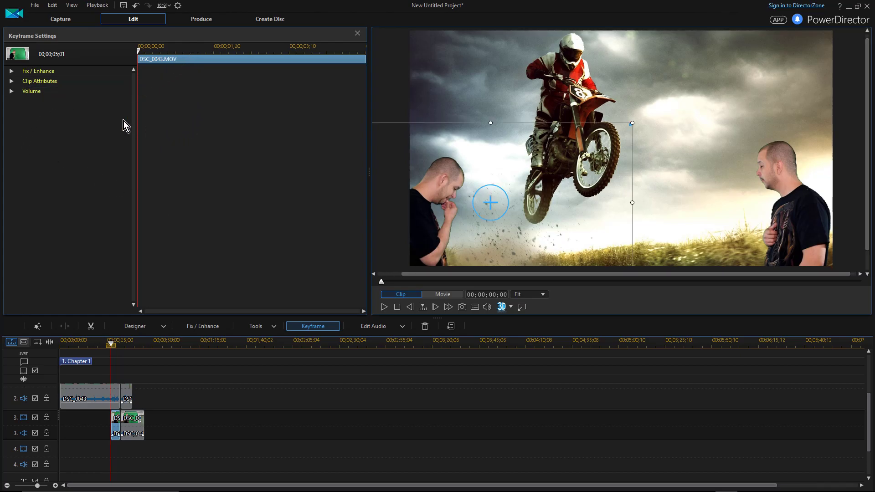
pyautogui.moveTo(454, 214); pyautogui.dragTo(471, 219)
pyautogui.click(435, 307)
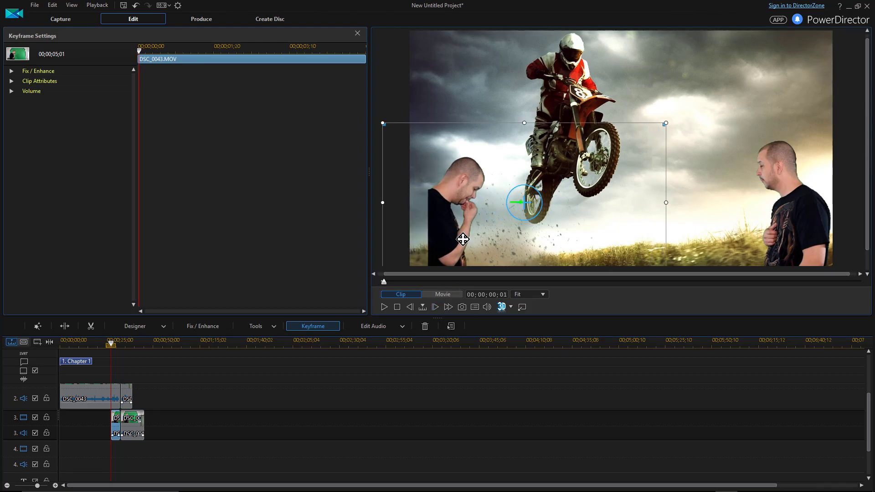
pyautogui.click(434, 307)
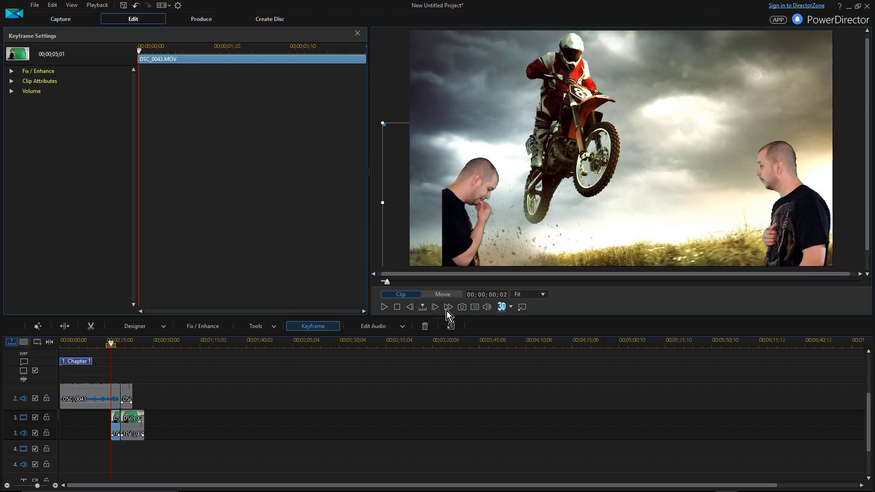
pyautogui.moveTo(458, 218)
pyautogui.mouseDown()
pyautogui.moveTo(390, 232)
pyautogui.moveTo(397, 233)
pyautogui.mouseUp()
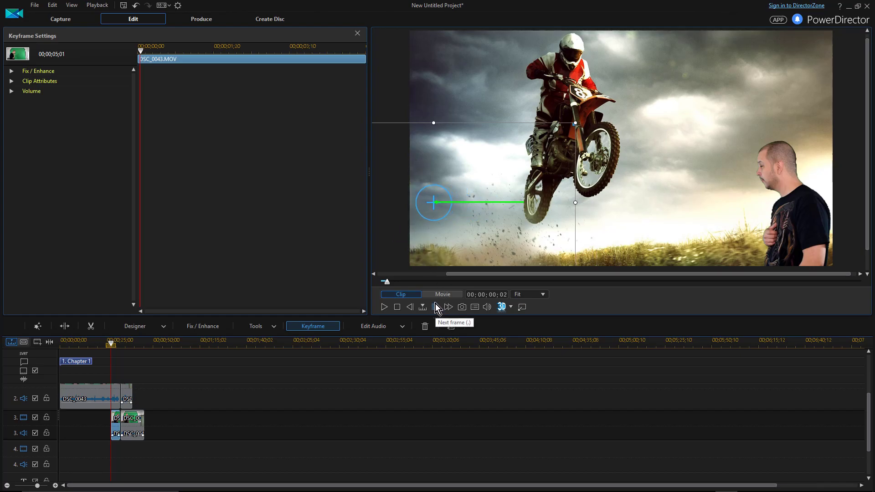
# Bring the person gradually in from the left edge while advancing the clip from 00;00;00;03 to 00;00;00;06.
pyautogui.click(435, 304)
pyautogui.moveTo(413, 216); pyautogui.dragTo(421, 217)
pyautogui.click(435, 307)
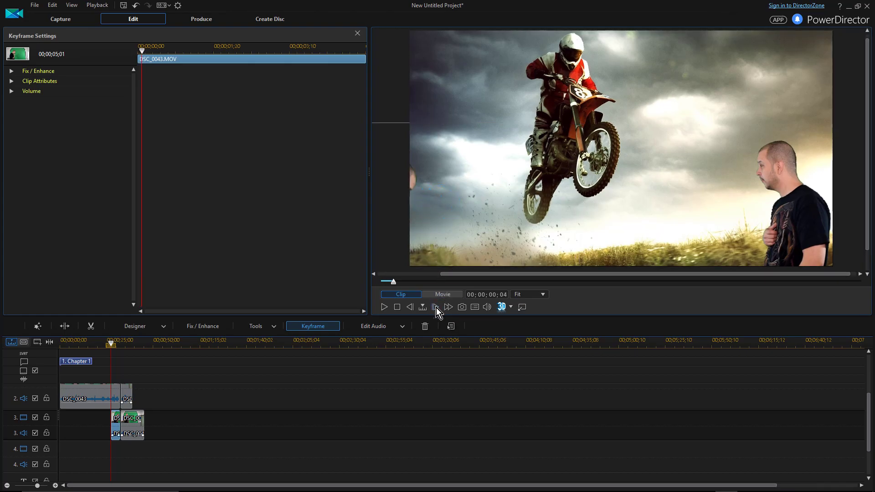
pyautogui.moveTo(416, 228); pyautogui.dragTo(430, 267)
pyautogui.click(435, 308)
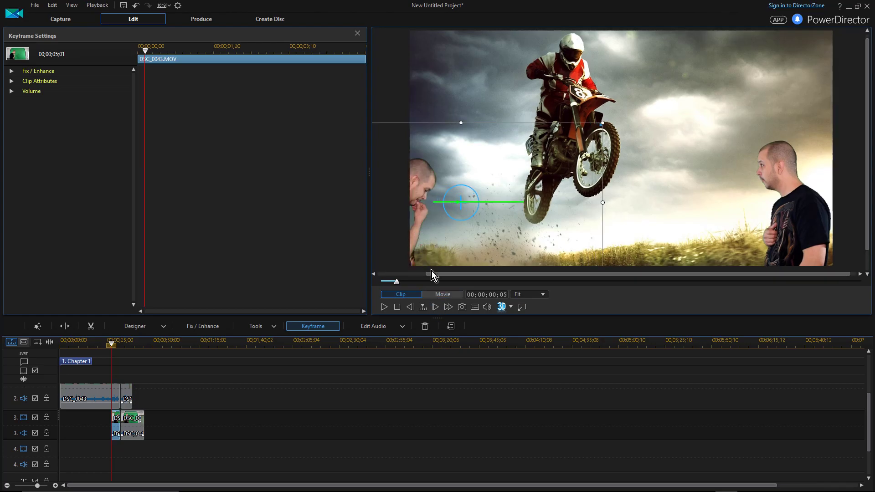
pyautogui.click(434, 308)
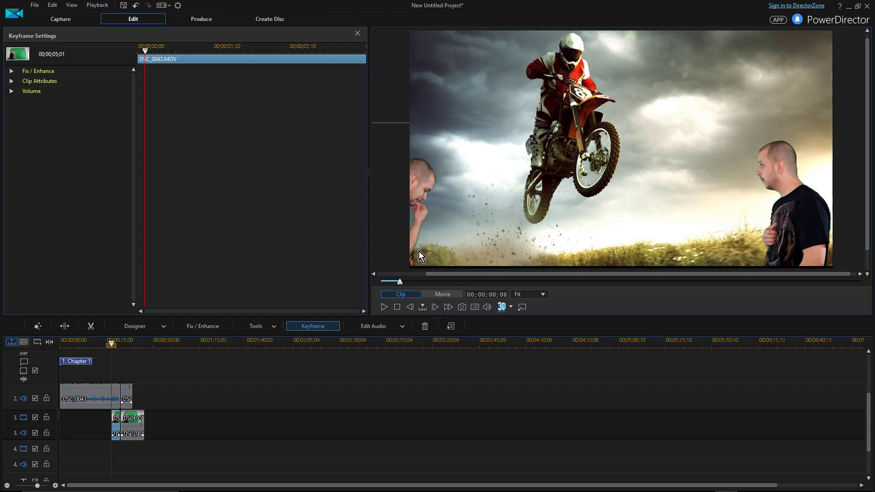
pyautogui.moveTo(414, 226); pyautogui.dragTo(425, 231)
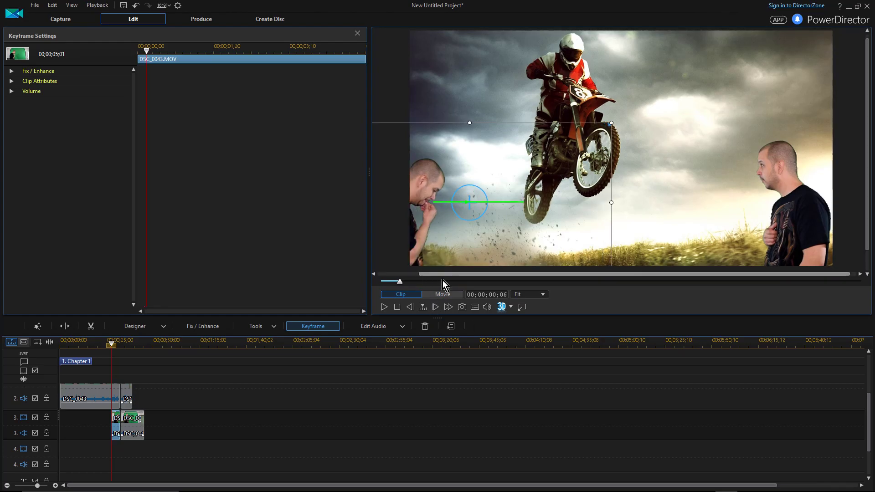
# Nudge the person farther right from 00;00;00;09 onward while advancing the first track 3 clip to 00;00;00;13.
pyautogui.click(435, 307)
pyautogui.click(435, 307)
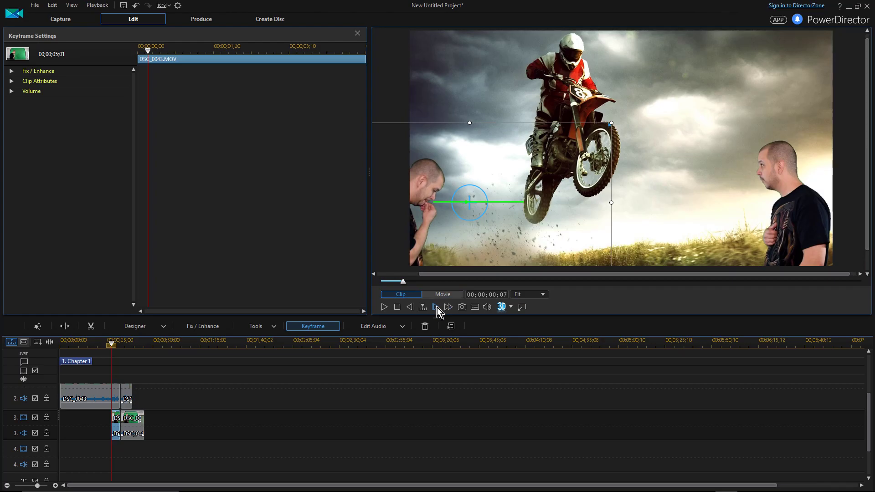
pyautogui.click(436, 307)
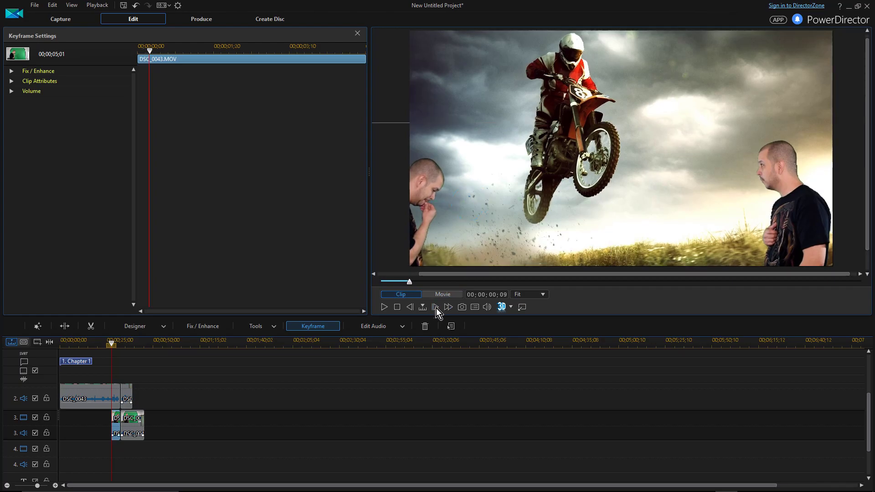
pyautogui.click(415, 231)
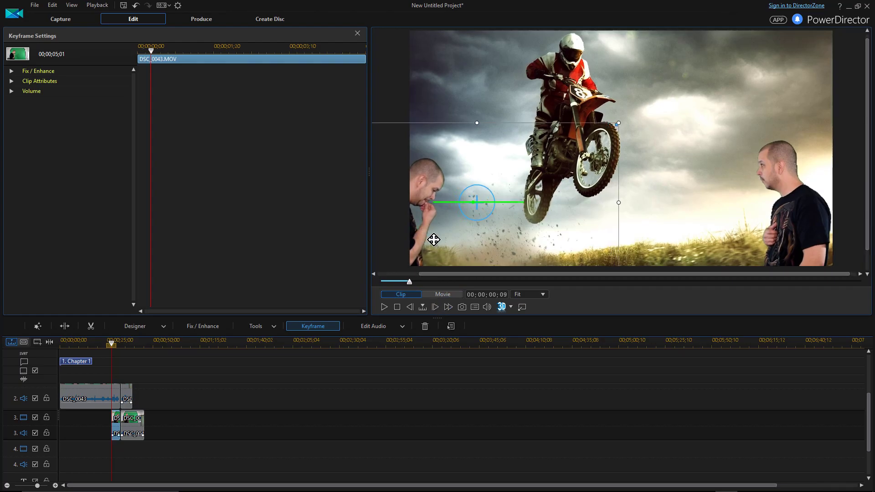
pyautogui.click(435, 309)
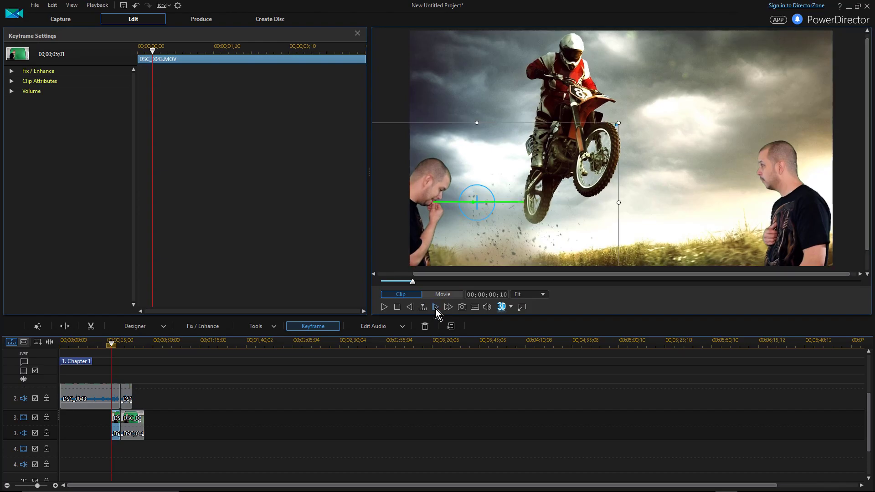
pyautogui.click(435, 308)
pyautogui.click(435, 309)
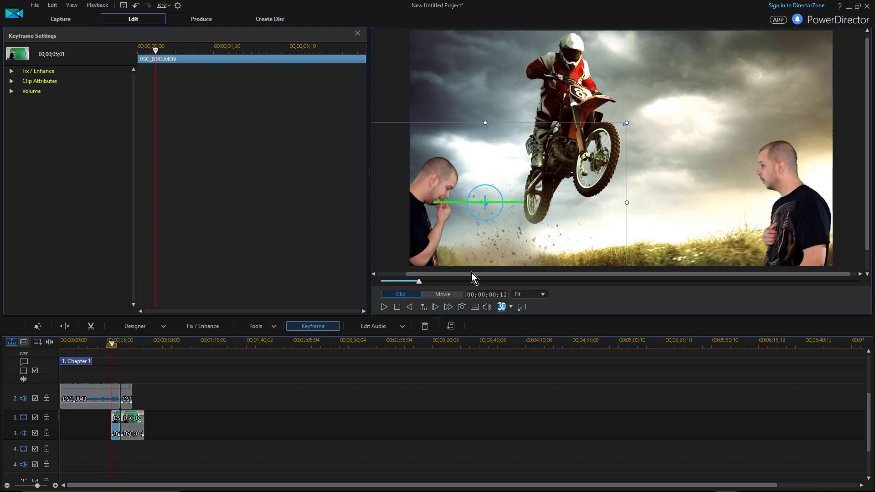
pyautogui.click(436, 308)
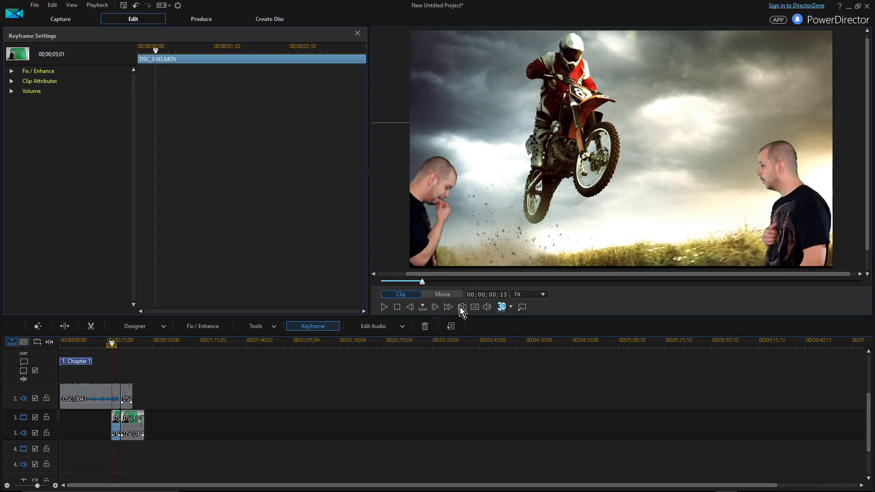
# Replay the first track 3 clip from its start and from several other points to check the entrance.
pyautogui.moveTo(423, 282); pyautogui.dragTo(384, 293)
pyautogui.click(381, 310)
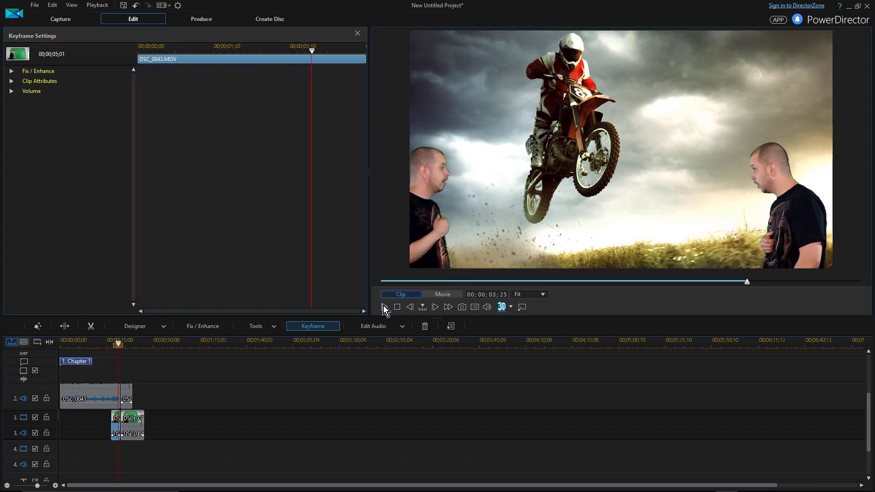
pyautogui.click(586, 283)
pyautogui.click(385, 309)
pyautogui.click(464, 282)
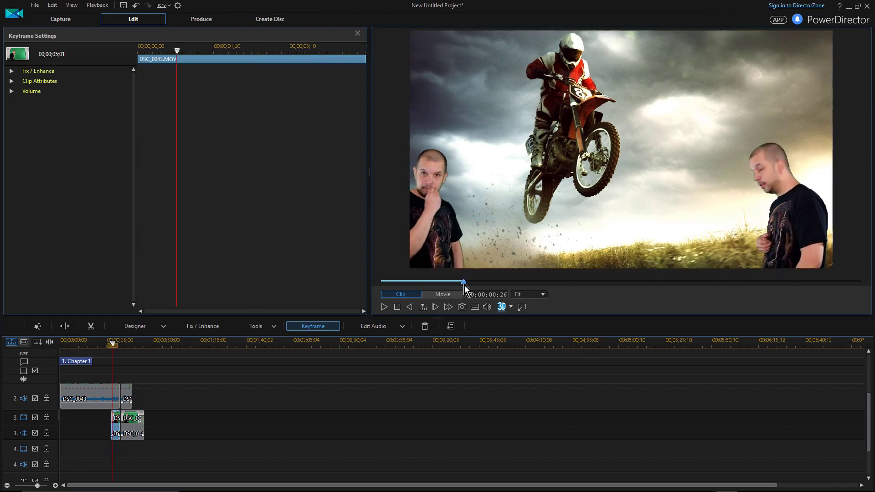
pyautogui.click(383, 307)
pyautogui.click(384, 308)
pyautogui.click(384, 283)
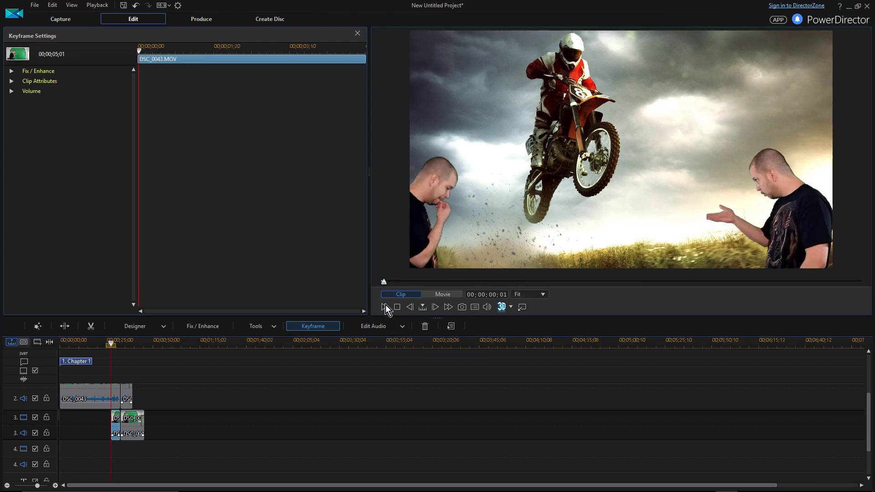
pyautogui.click(386, 306)
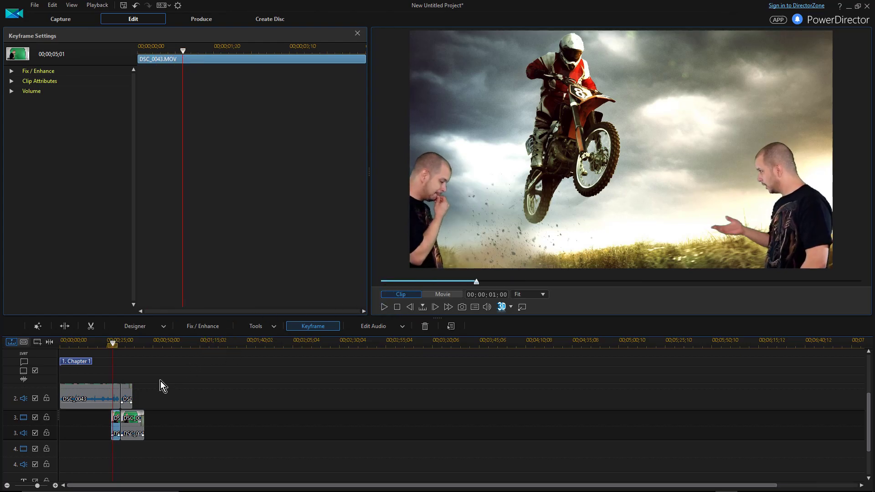
# Play the movie from just ahead of the first track 3 clip, speed playback up to 2X, and return to the beginning.
pyautogui.moveTo(112, 344); pyautogui.dragTo(109, 345)
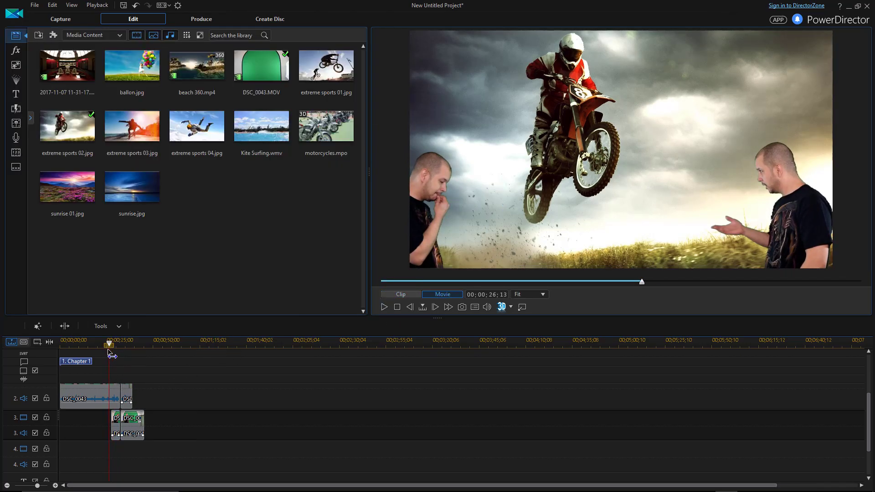
pyautogui.click(387, 307)
pyautogui.click(387, 308)
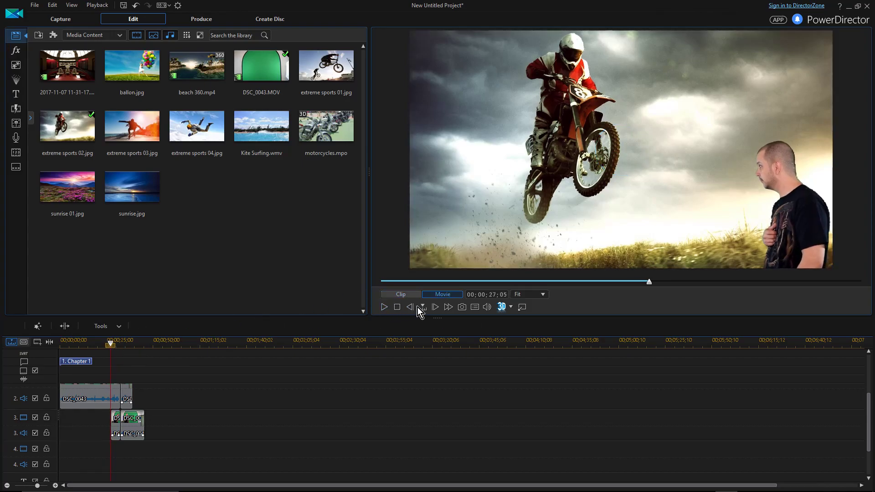
pyautogui.click(446, 309)
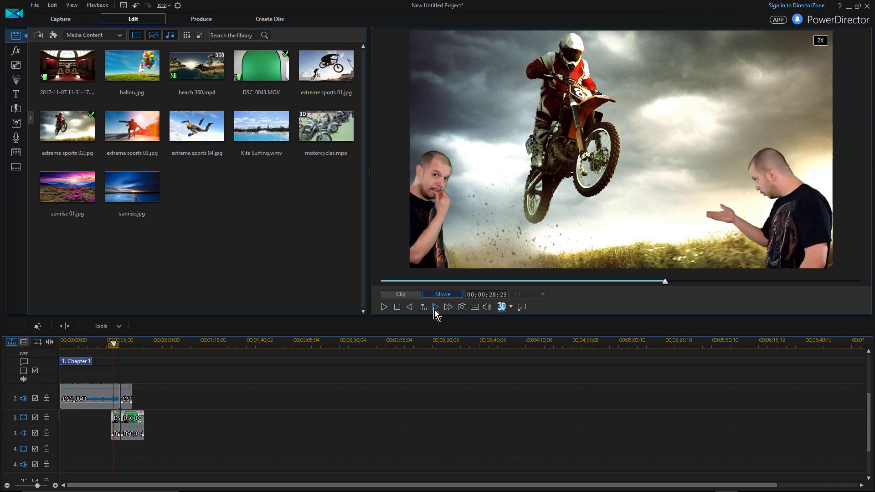
pyautogui.click(398, 307)
pyautogui.moveTo(381, 282); pyautogui.dragTo(335, 325)
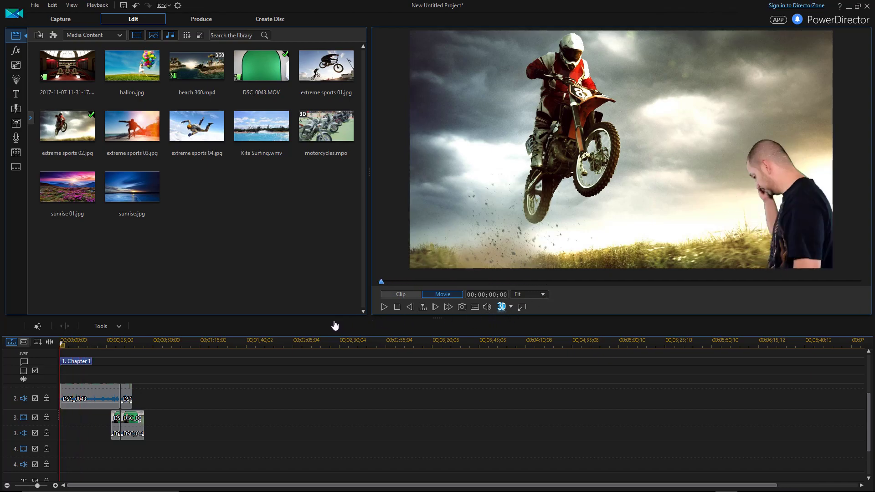
# Enable White Balance on the first track 2 clip with color temperature 43 and tint 46.
pyautogui.click(87, 402)
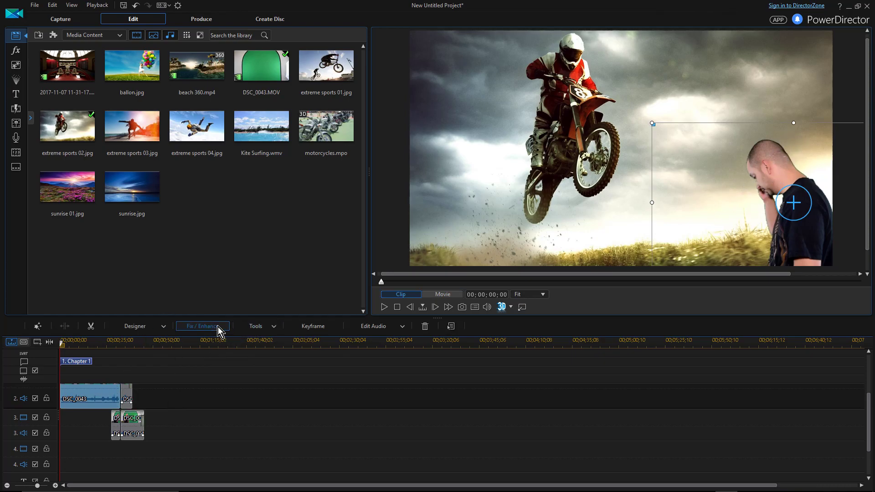
pyautogui.click(184, 326)
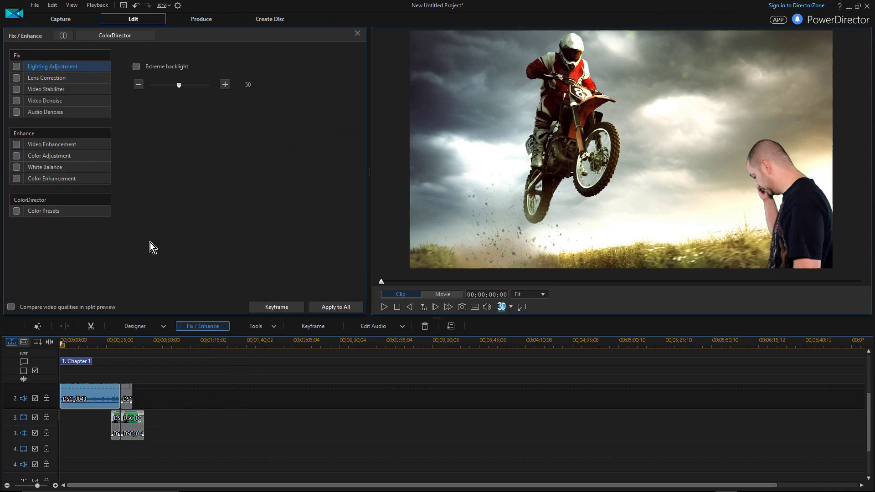
pyautogui.click(16, 167)
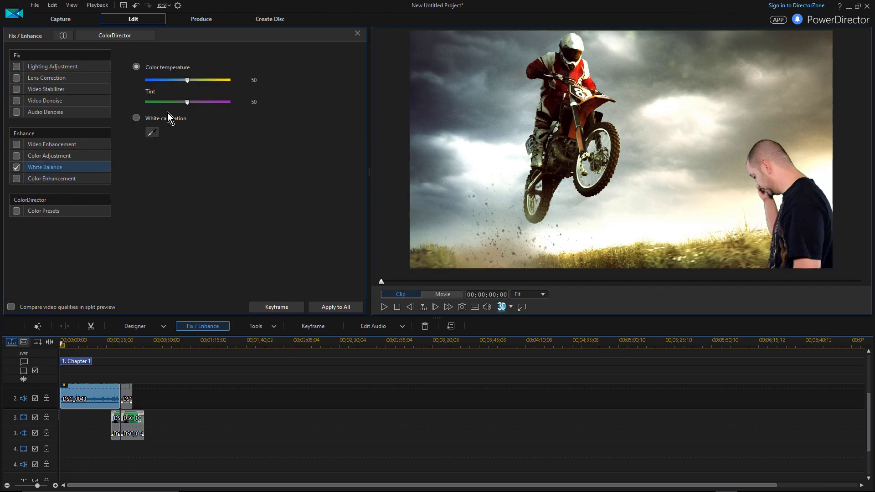
pyautogui.moveTo(199, 78); pyautogui.dragTo(185, 80)
pyautogui.moveTo(188, 104); pyautogui.dragTo(187, 105)
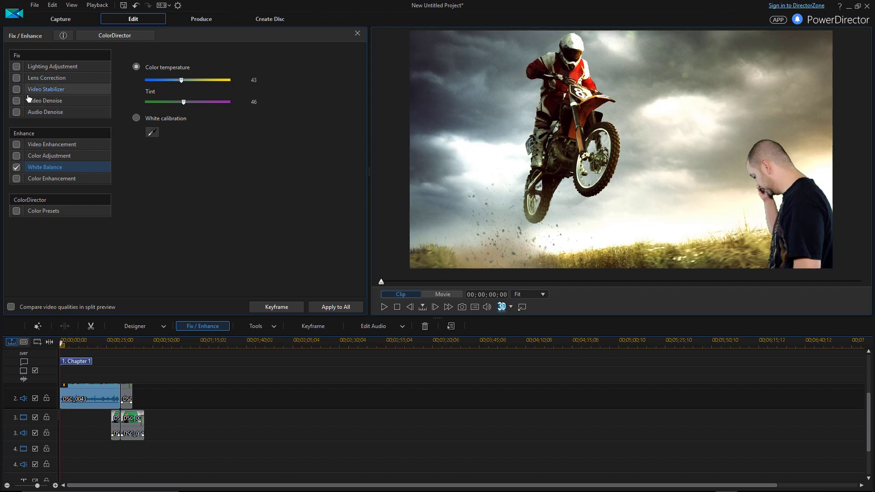
# Enable Video Enhancement with a degree of 41 and apply the corrections to all clips on the track.
pyautogui.click(20, 145)
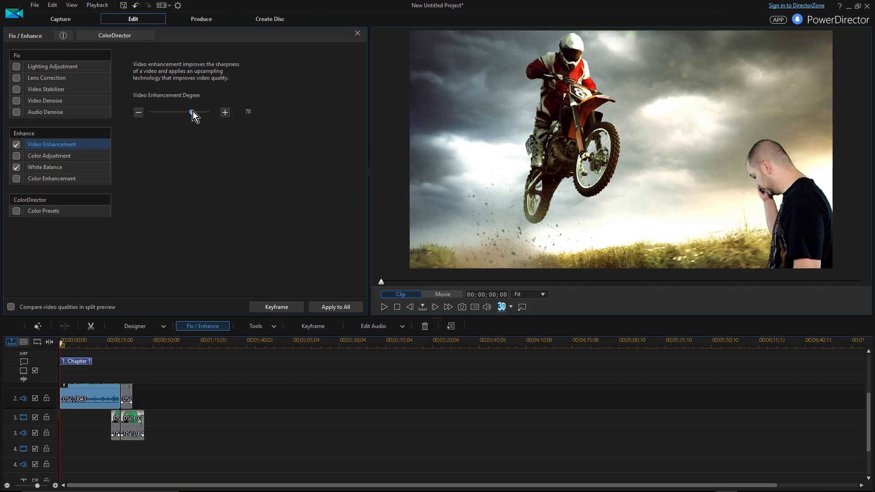
pyautogui.moveTo(203, 112); pyautogui.dragTo(156, 116)
pyautogui.click(320, 308)
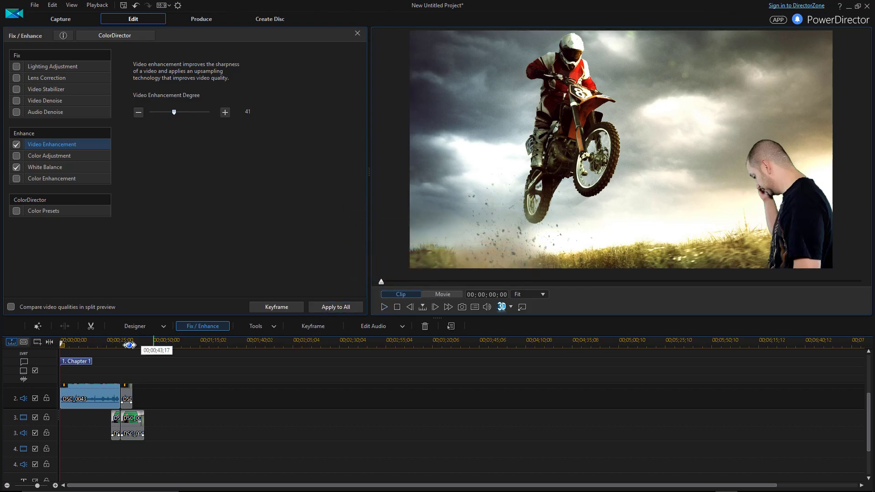
# Preview the corrected clip and look over the background and green-screen tracks in the timeline.
pyautogui.click(384, 309)
pyautogui.scroll(3, 75, 424)
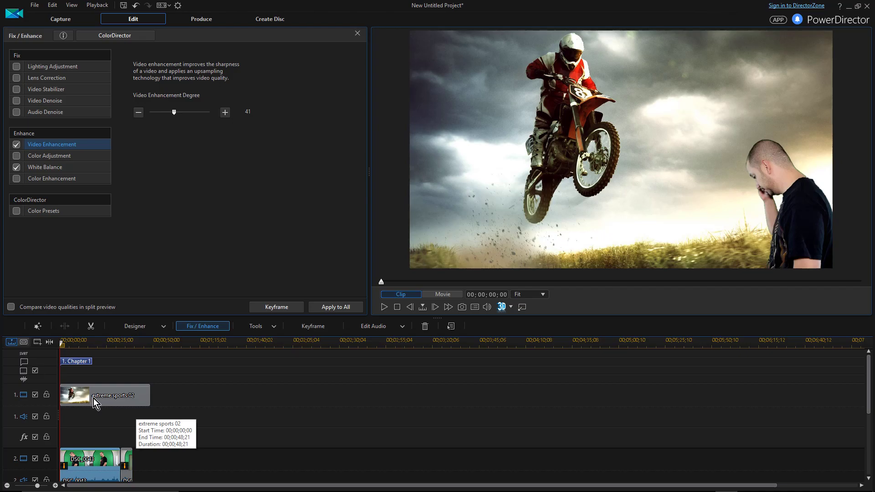
pyautogui.scroll(-3, 97, 405)
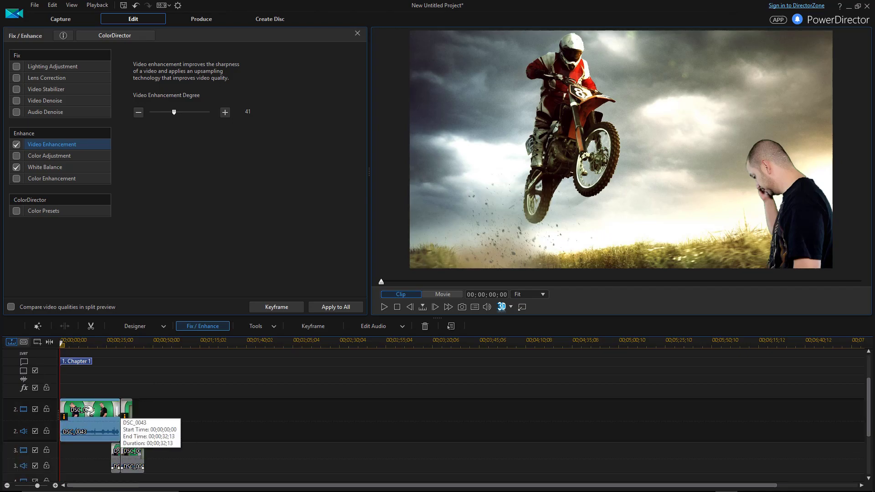